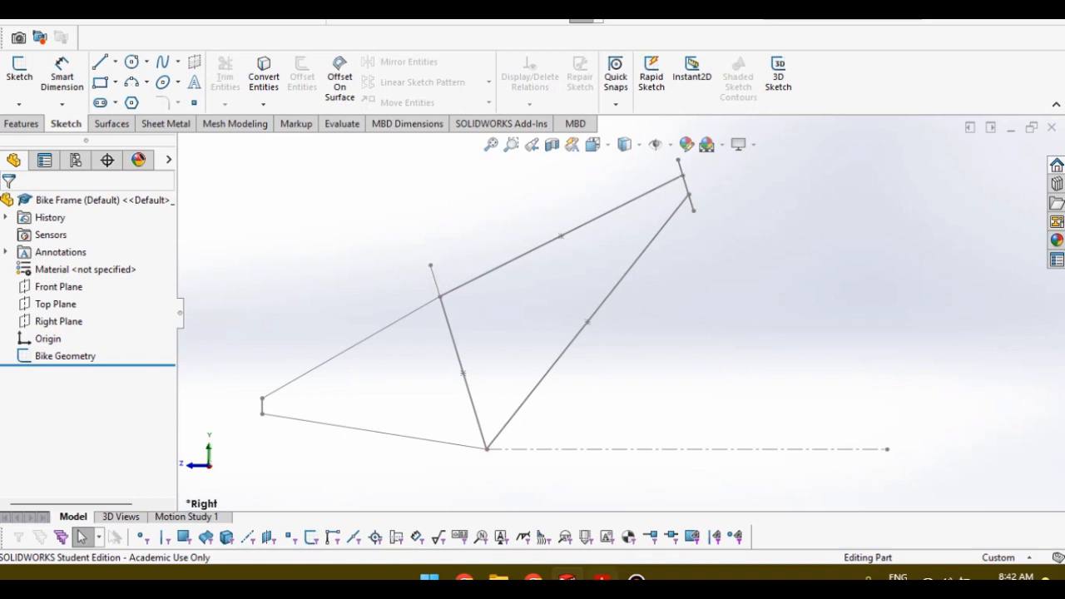
Step: Consult the frame drawing PDF and sketch two concentric circles about 15 mm apart, centred on the origin, on the Right Plane
click(601, 580)
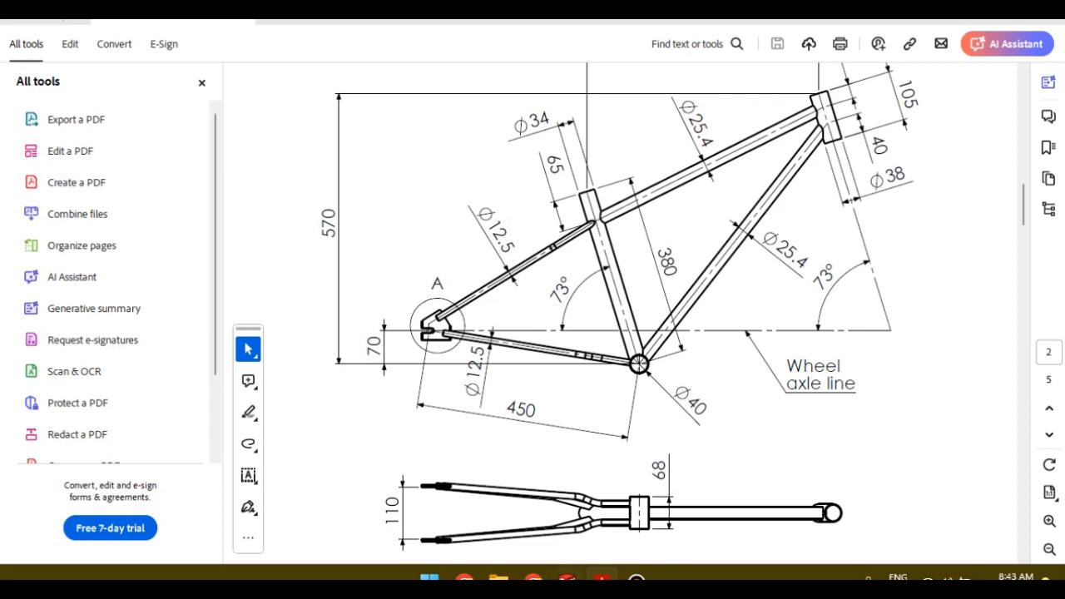
key(alt+Tab)
click(58, 321)
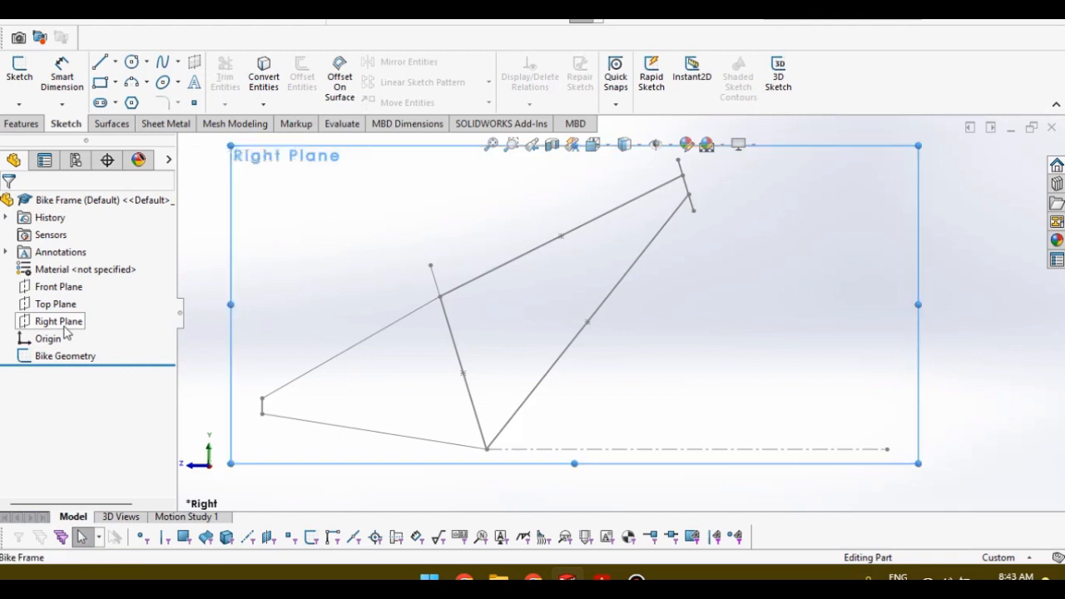
click(19, 71)
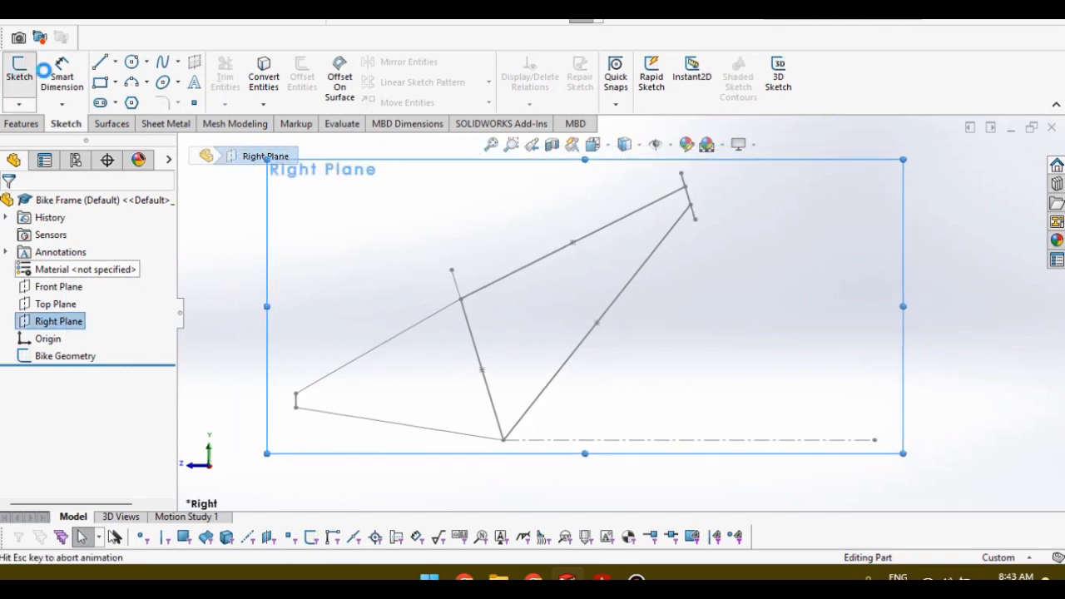
click(131, 61)
scroll(516, 374, down, 5)
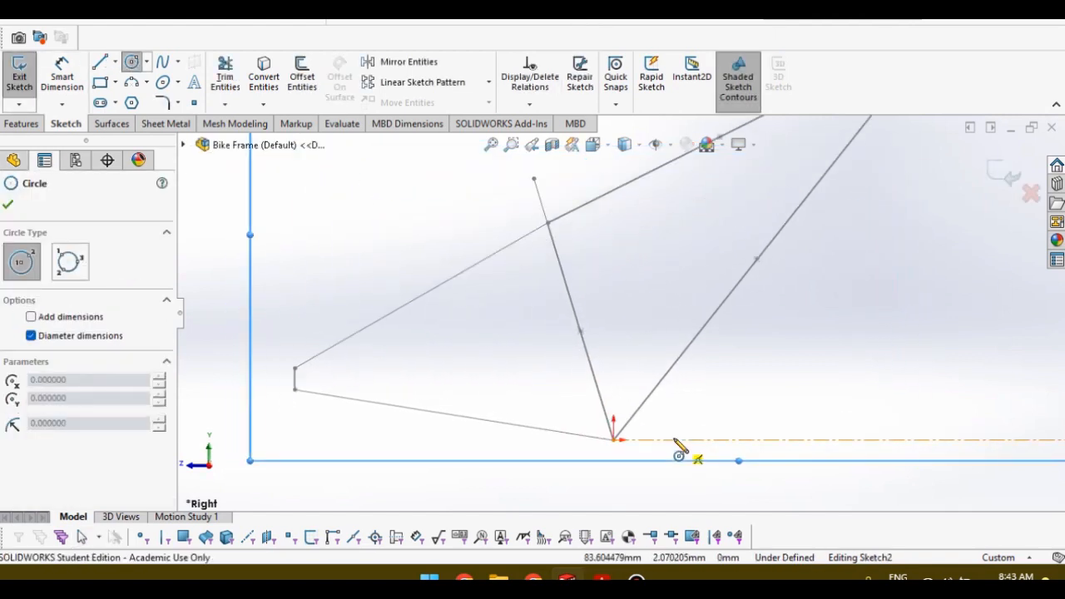
scroll(630, 422, down, 3)
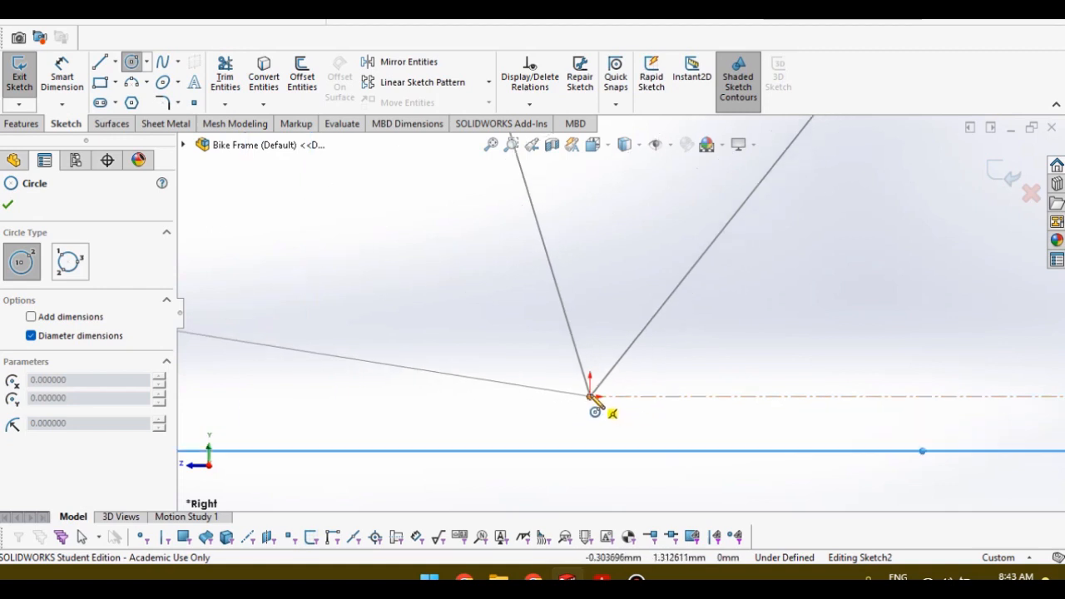
click(590, 396)
click(591, 433)
click(589, 396)
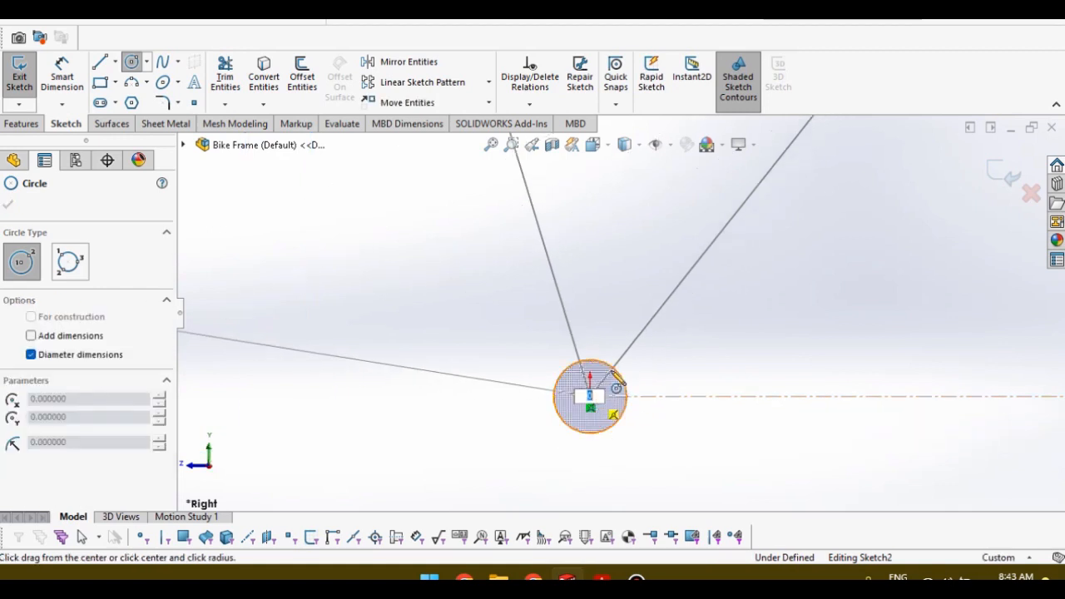
click(651, 401)
key(Escape)
Step: Dimension the radial gap between the two concentric circles as 2 mm
right_drag(673, 469, 643, 335)
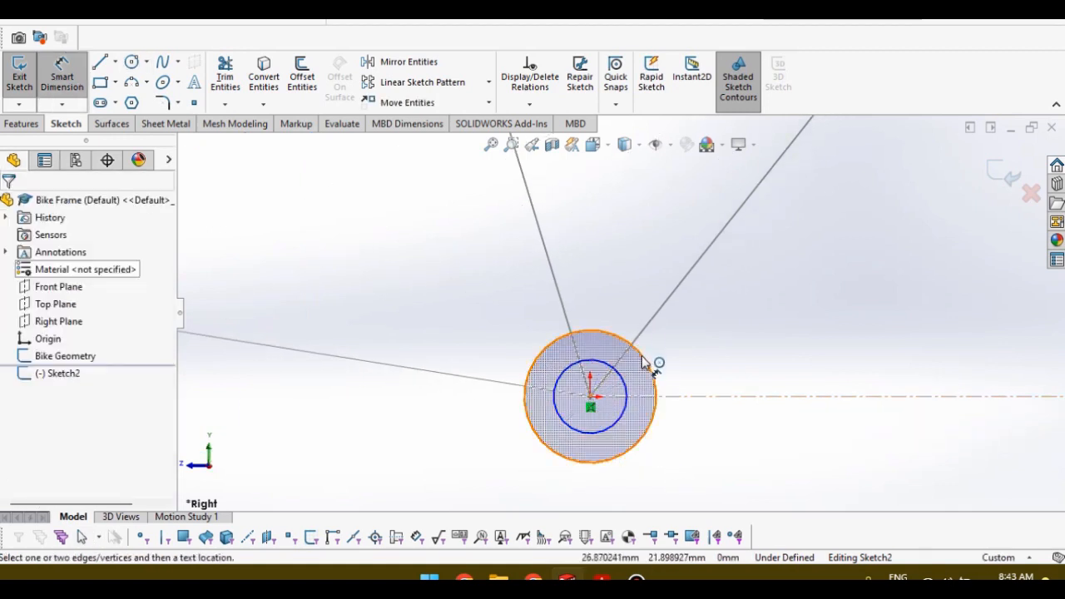
click(626, 376)
click(699, 343)
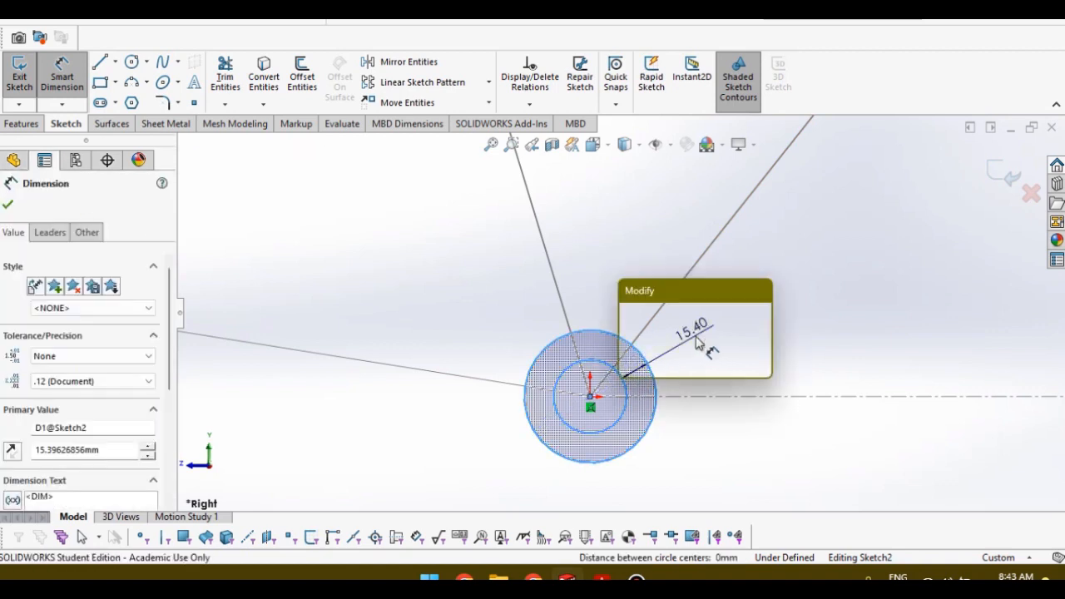
text(2)
key(Return)
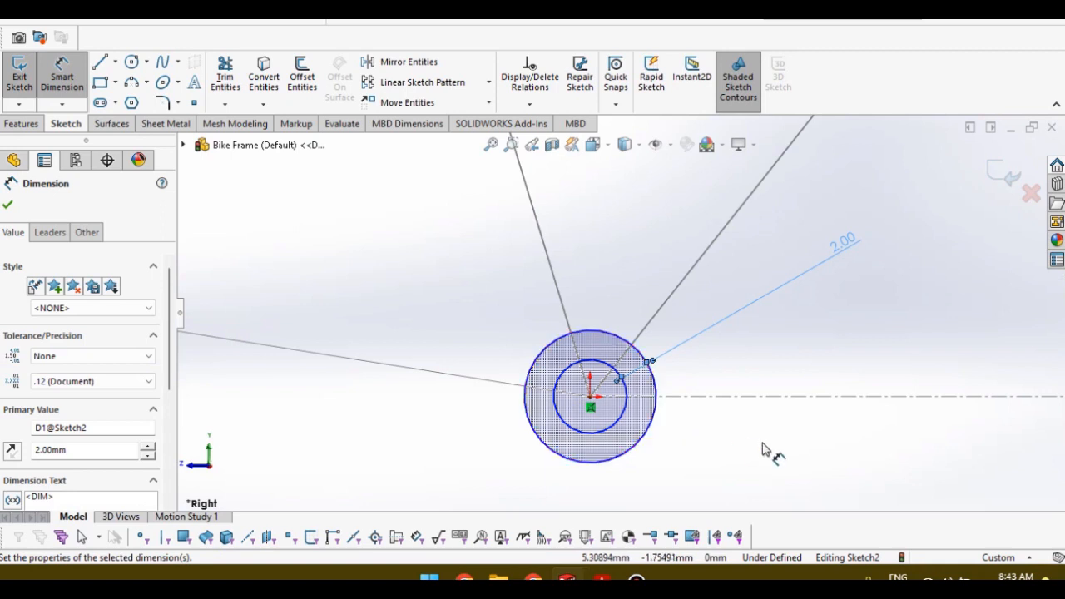
Step: Dimension the outer circle's diameter as 40 mm
click(655, 426)
click(753, 454)
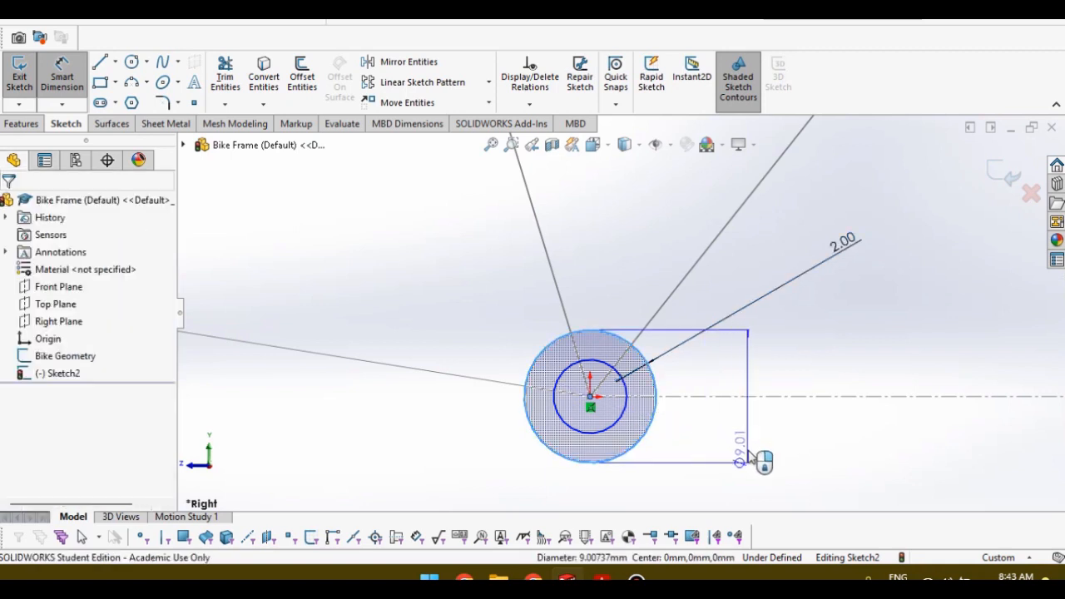
text(4)
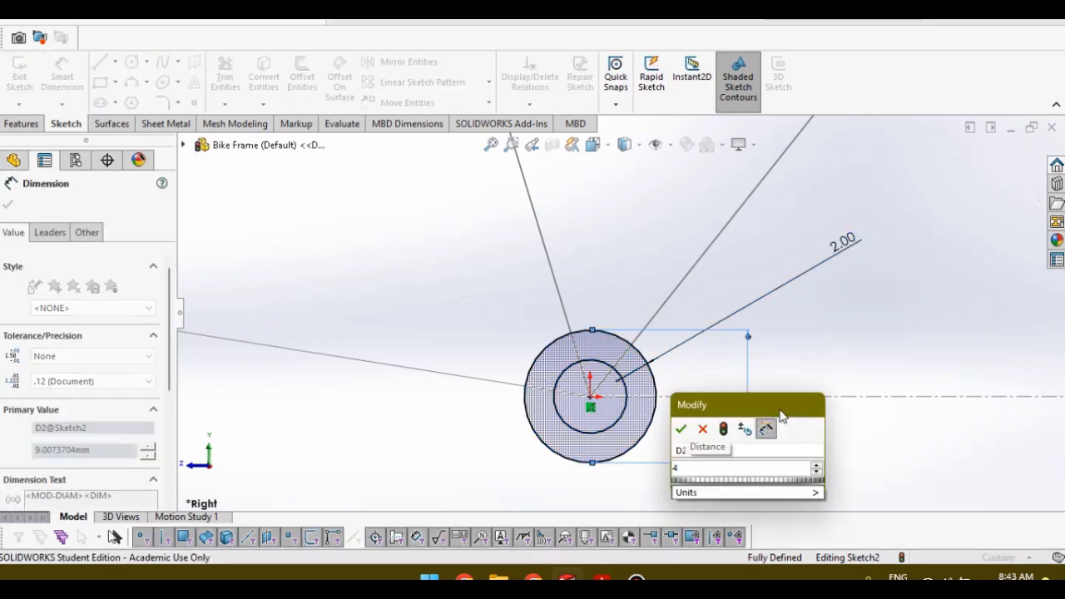
text(0)
key(Return)
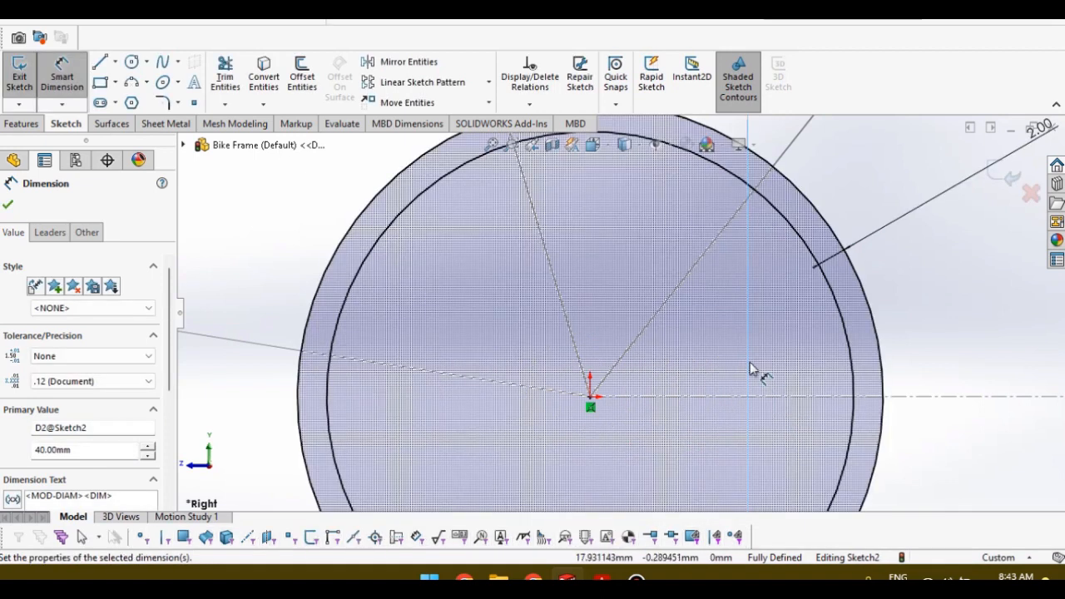
Step: Start a boss extrusion of the ring profile with a depth of 68 mm
scroll(751, 367, up, 16)
scroll(767, 179, down, 3)
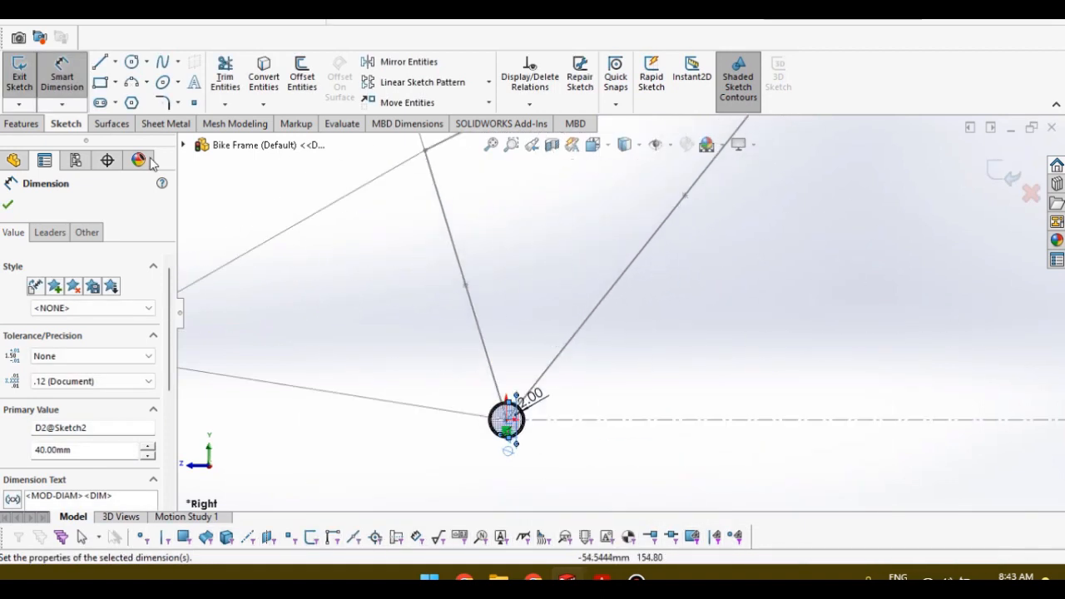
click(21, 124)
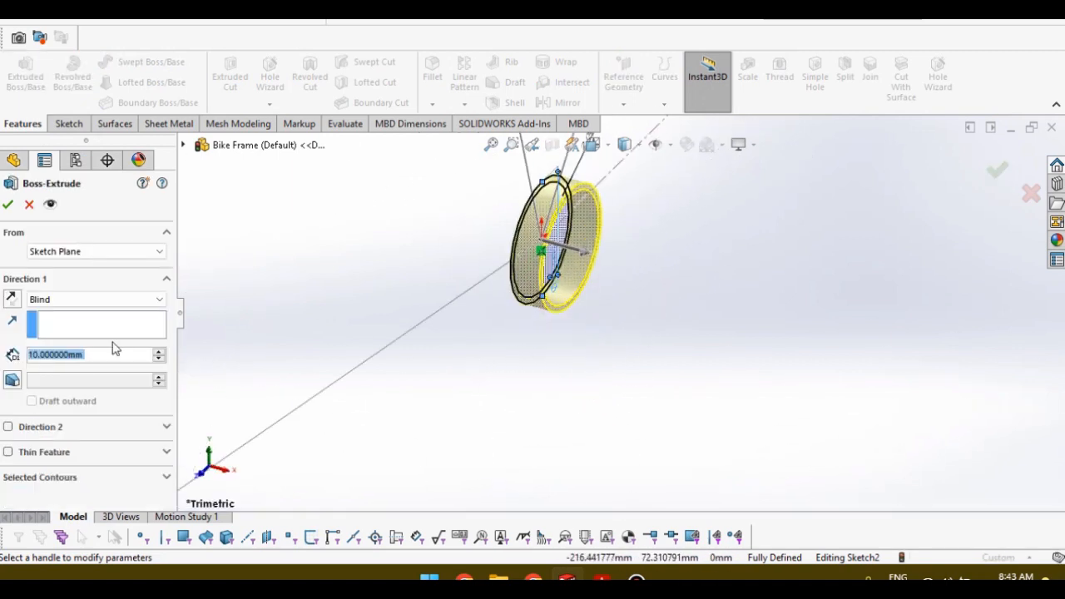
text(68)
key(Return)
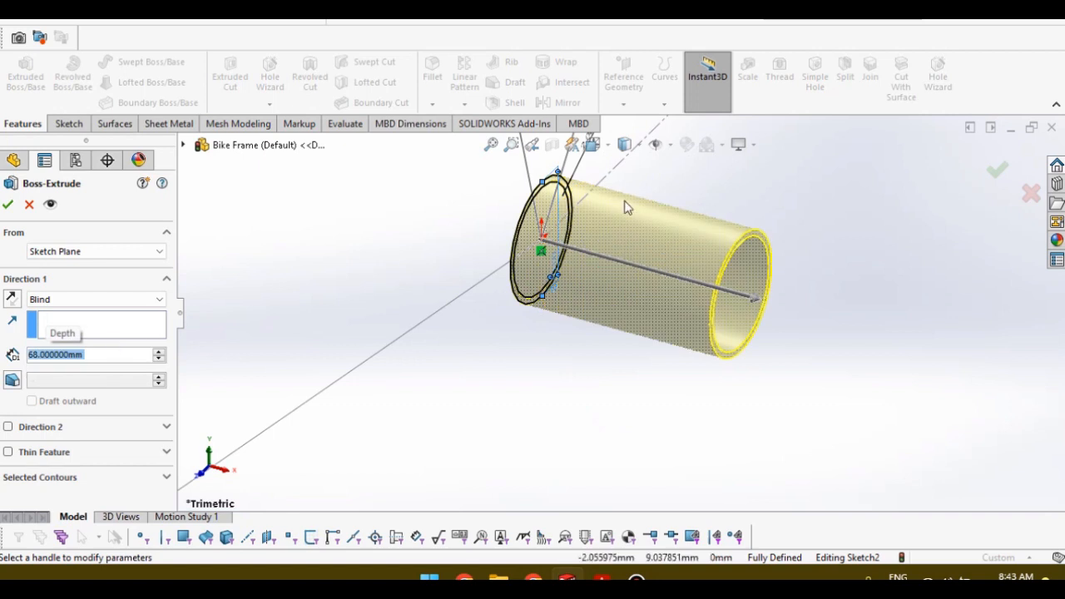
scroll(629, 214, up, 8)
scroll(600, 271, down, 6)
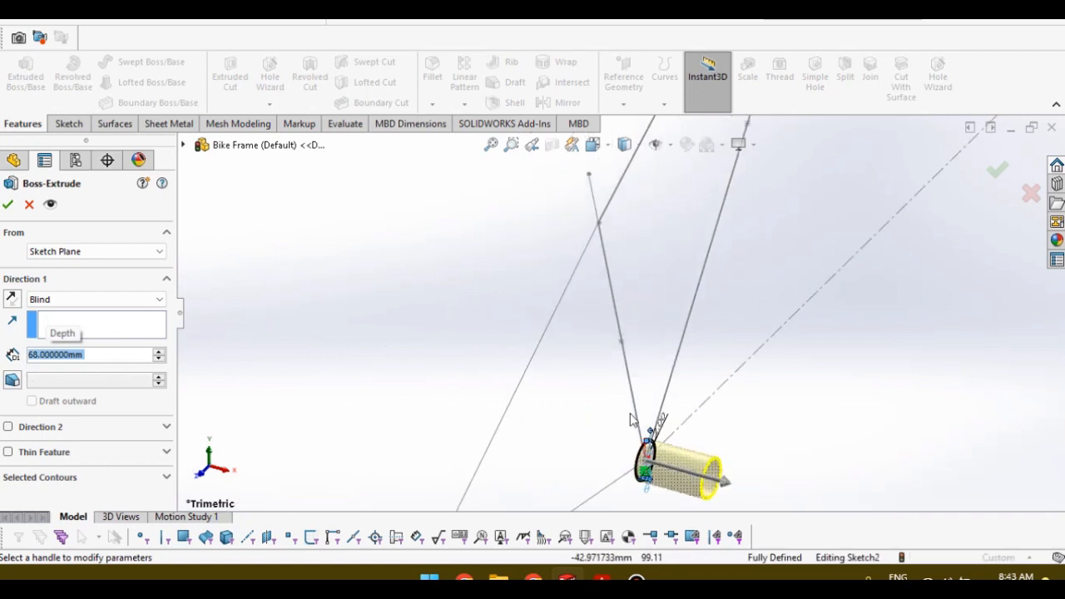
mouse_move(631, 427)
middle_down()
mouse_move(668, 388)
mouse_move(611, 388)
mouse_move(616, 399)
middle_up()
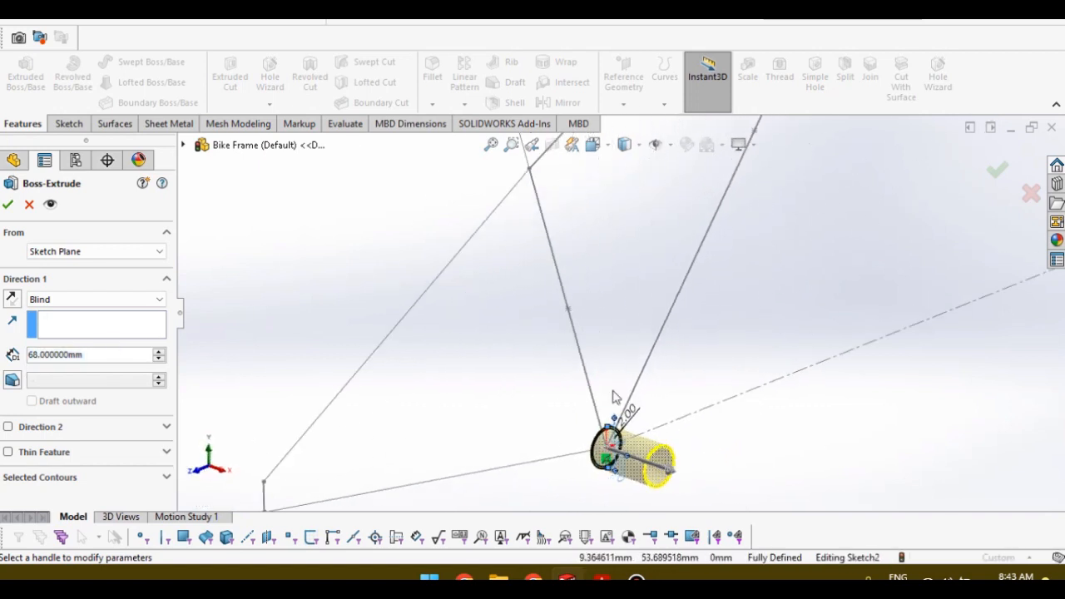
Step: Set the extrusion's end condition to Mid Plane and complete the bottom bracket tube
click(146, 301)
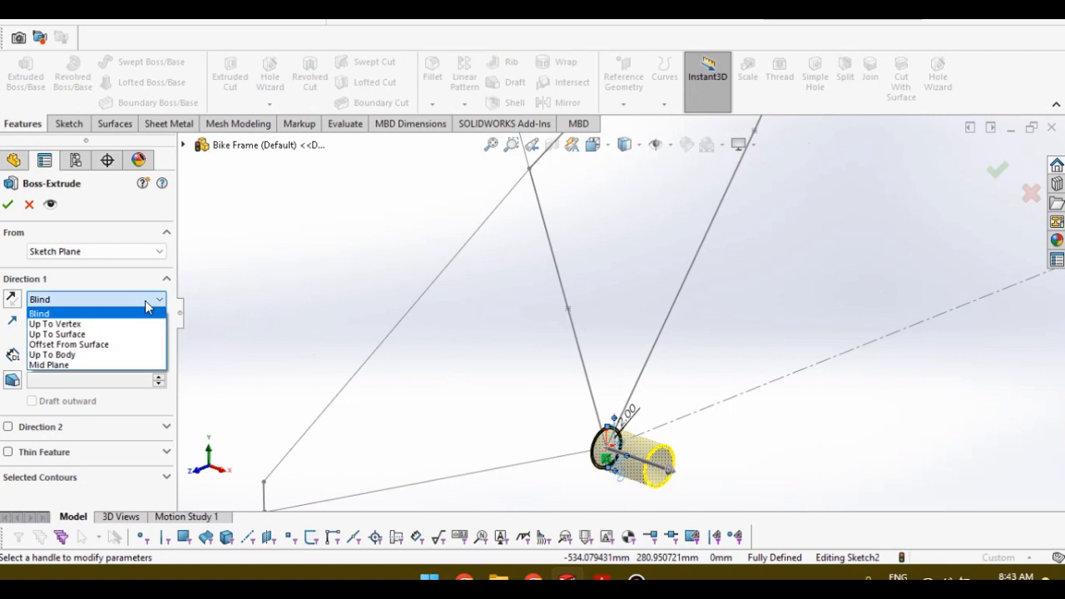
click(105, 374)
scroll(637, 384, down, 4)
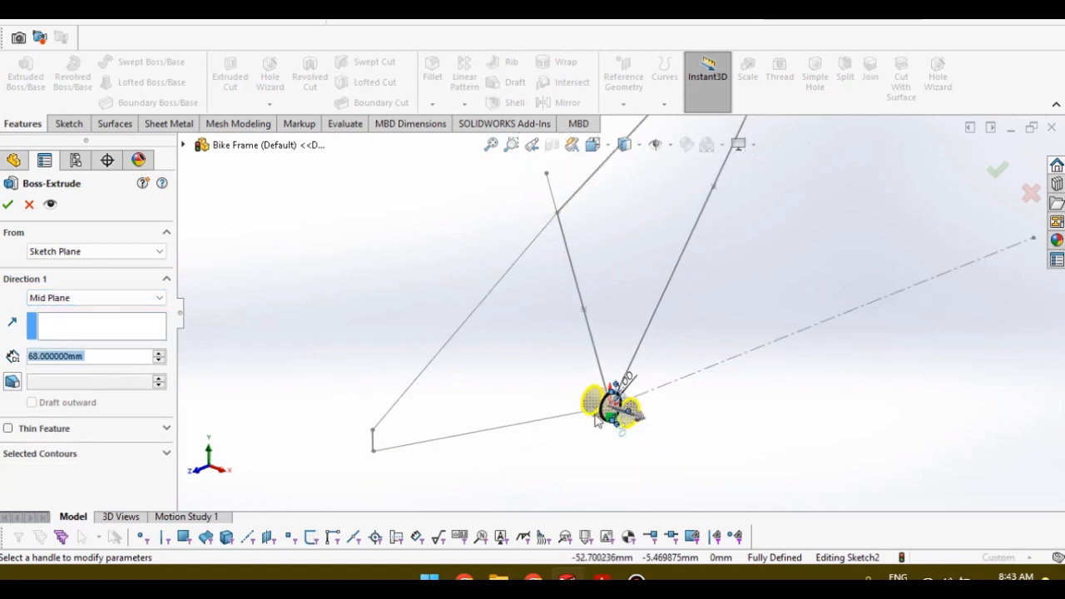
mouse_move(637, 377)
middle_down()
mouse_move(694, 357)
mouse_move(641, 372)
middle_up()
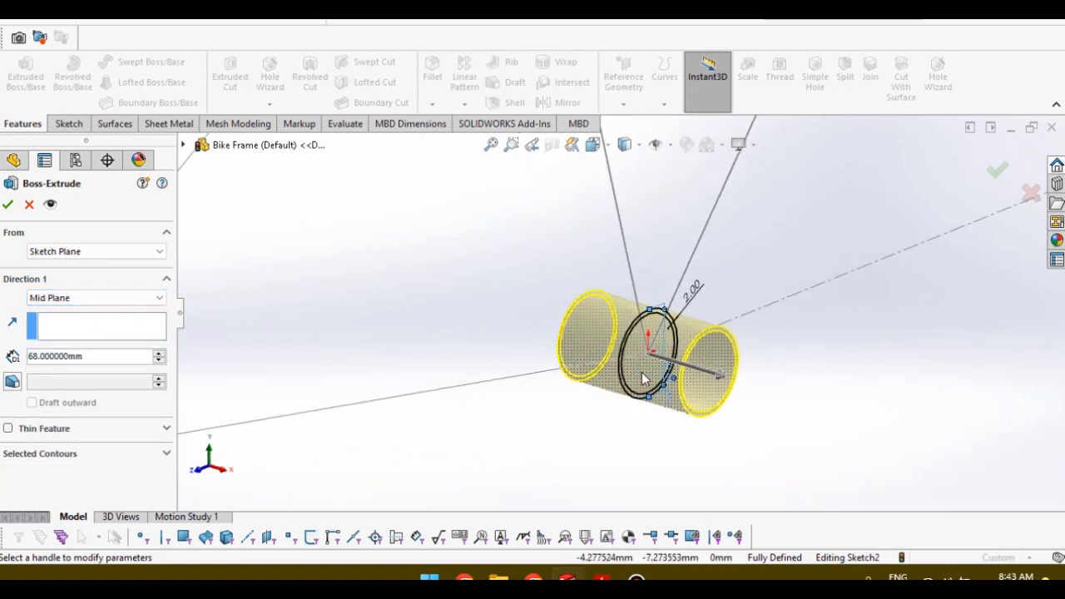
scroll(642, 372, up, 5)
scroll(642, 373, up, 3)
scroll(663, 235, down, 5)
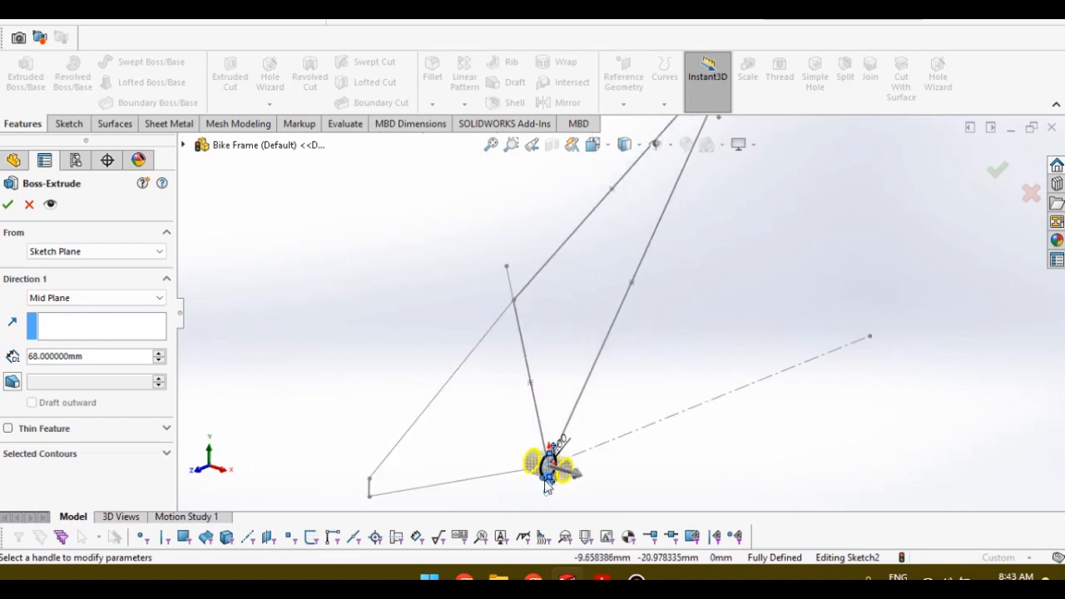
scroll(553, 466, down, 3)
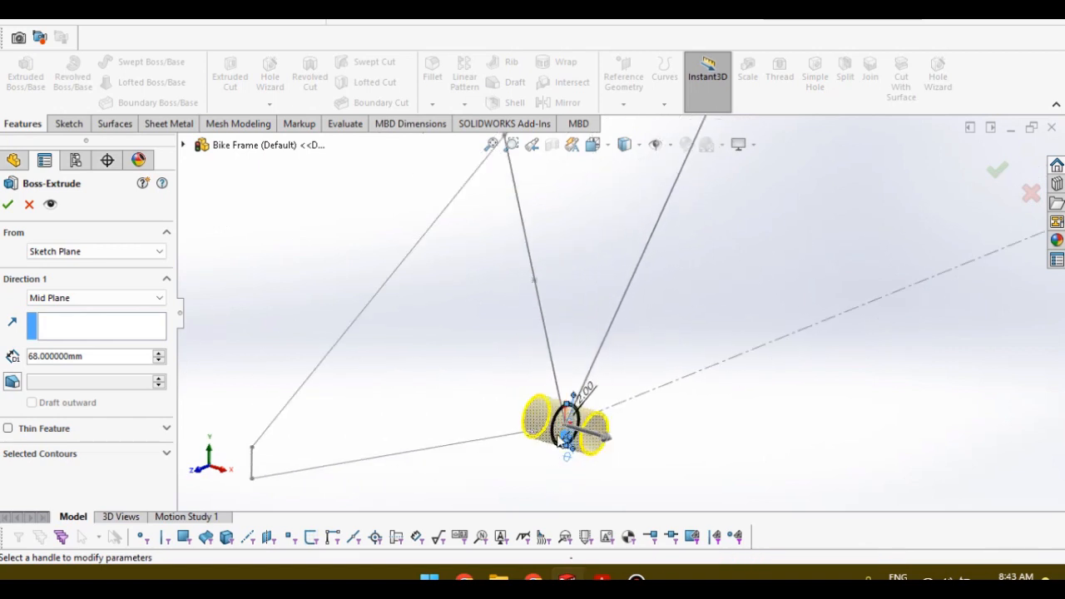
click(10, 208)
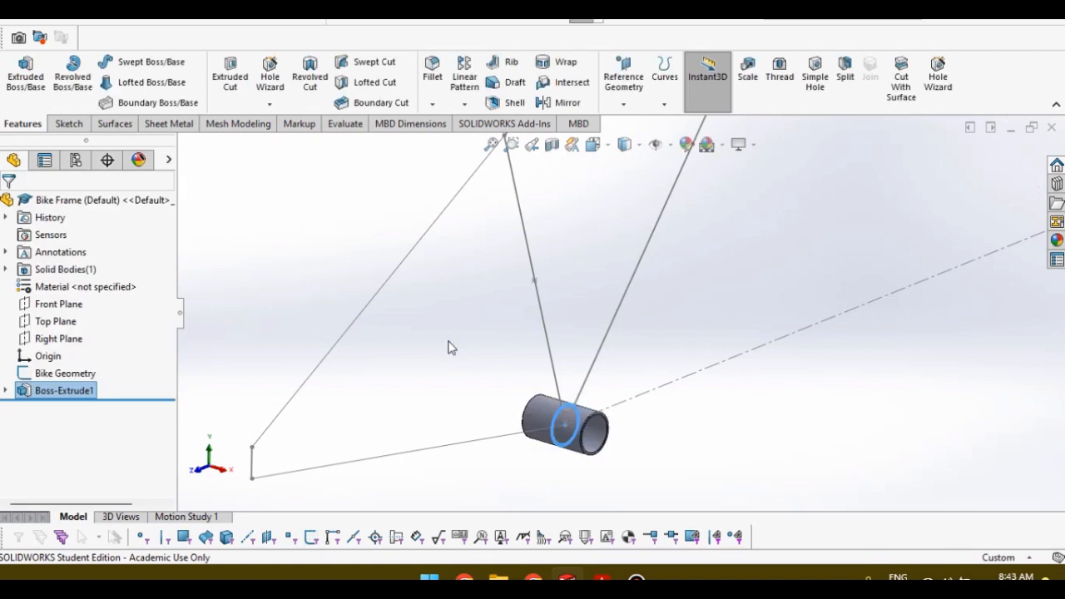
Step: Start a new sketch on the Right Plane and draw a line along the head tube segment between its two end points
scroll(466, 354, up, 2)
mouse_move(586, 403)
middle_down()
mouse_move(528, 362)
mouse_move(635, 267)
middle_up()
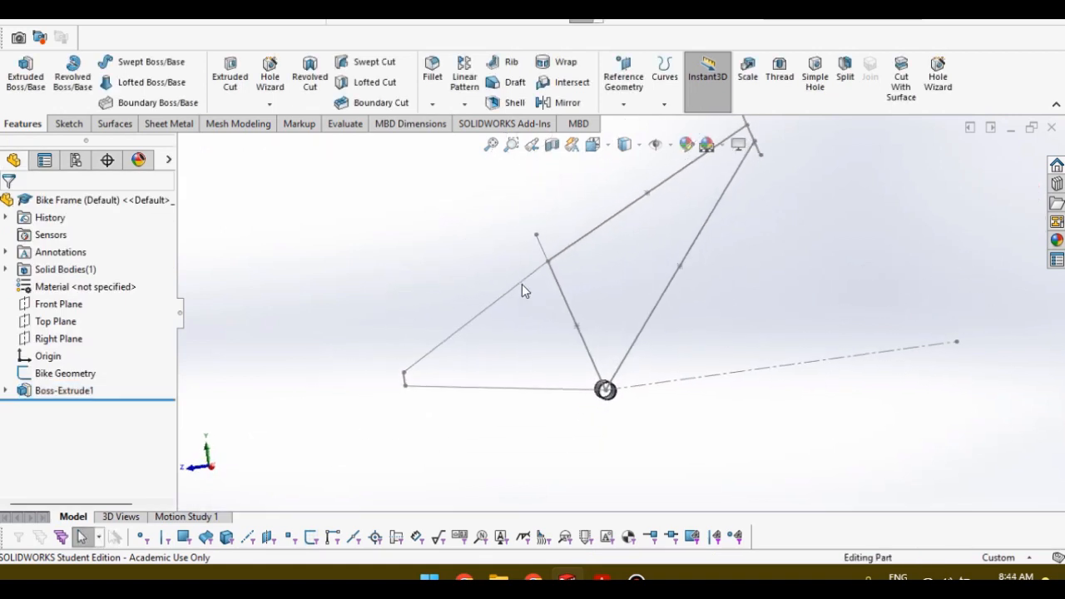
mouse_move(523, 286)
middle_down()
mouse_move(554, 309)
mouse_move(533, 297)
mouse_move(632, 248)
middle_up()
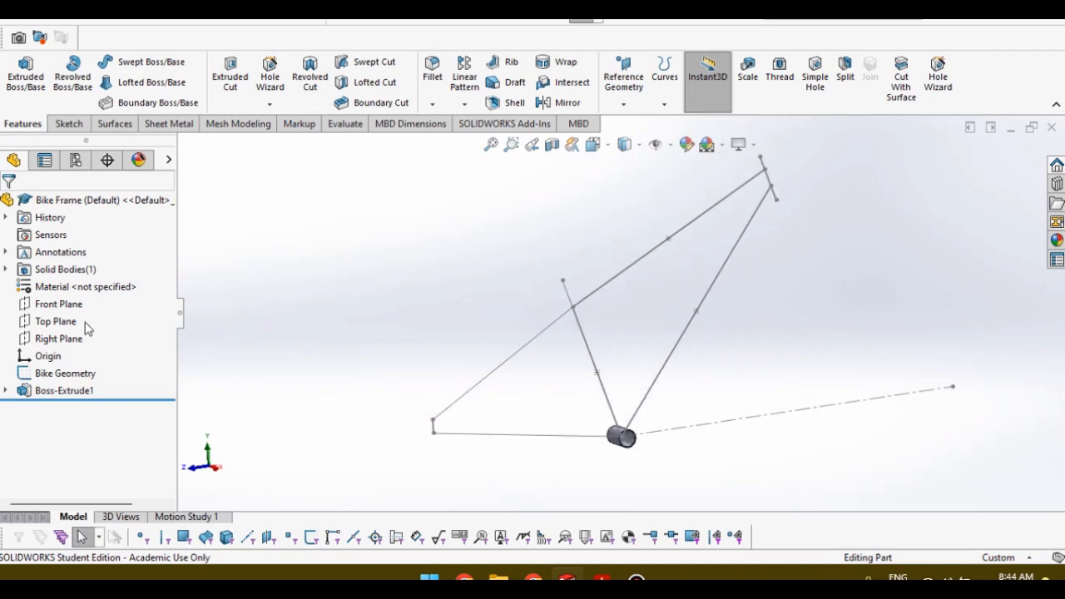
click(59, 339)
click(69, 123)
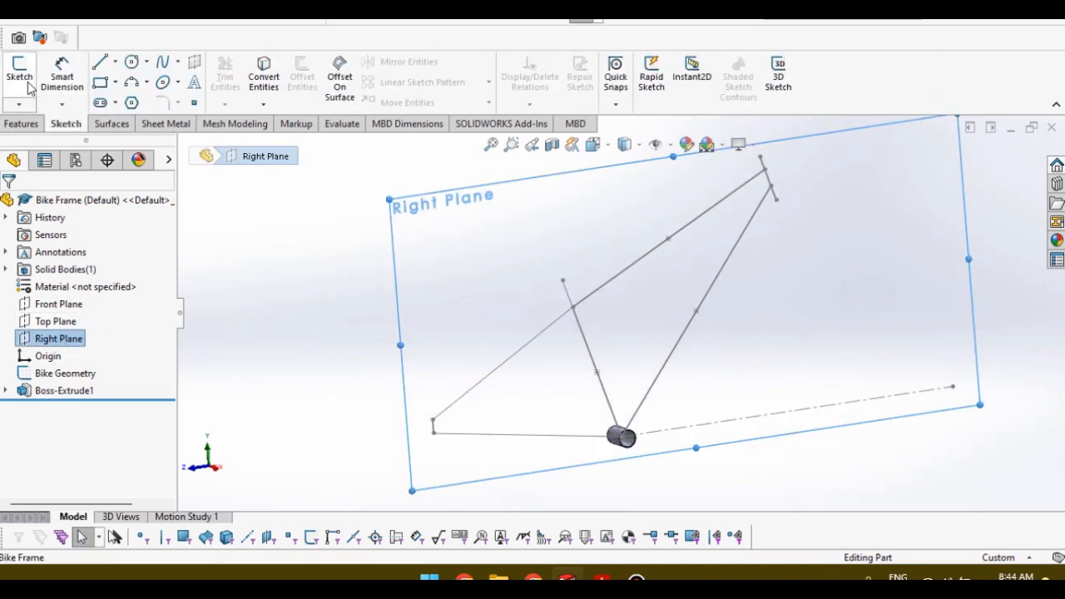
click(20, 77)
scroll(699, 218, down, 5)
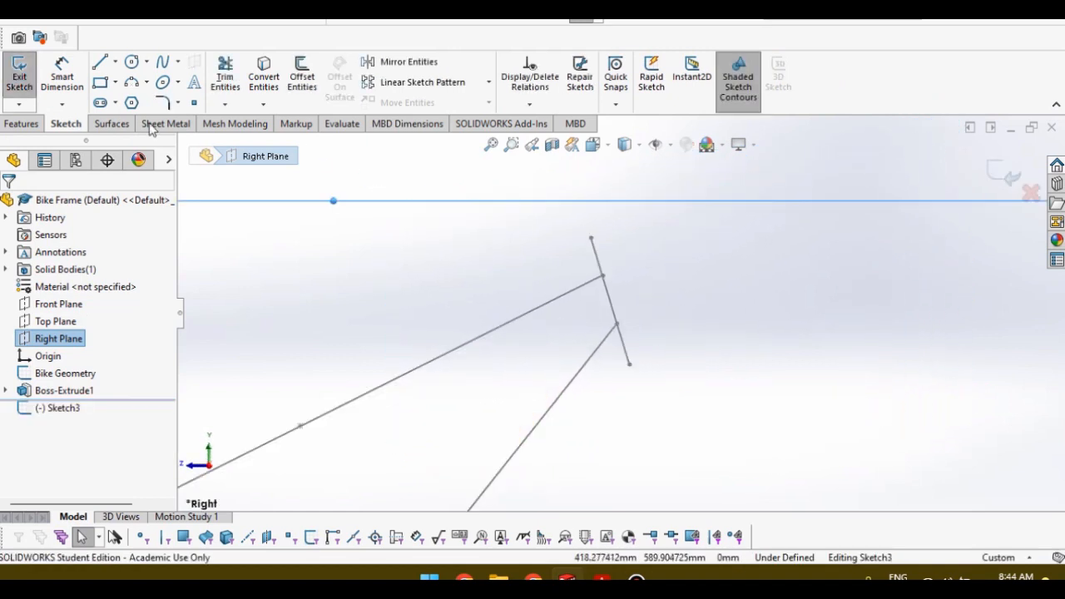
click(592, 239)
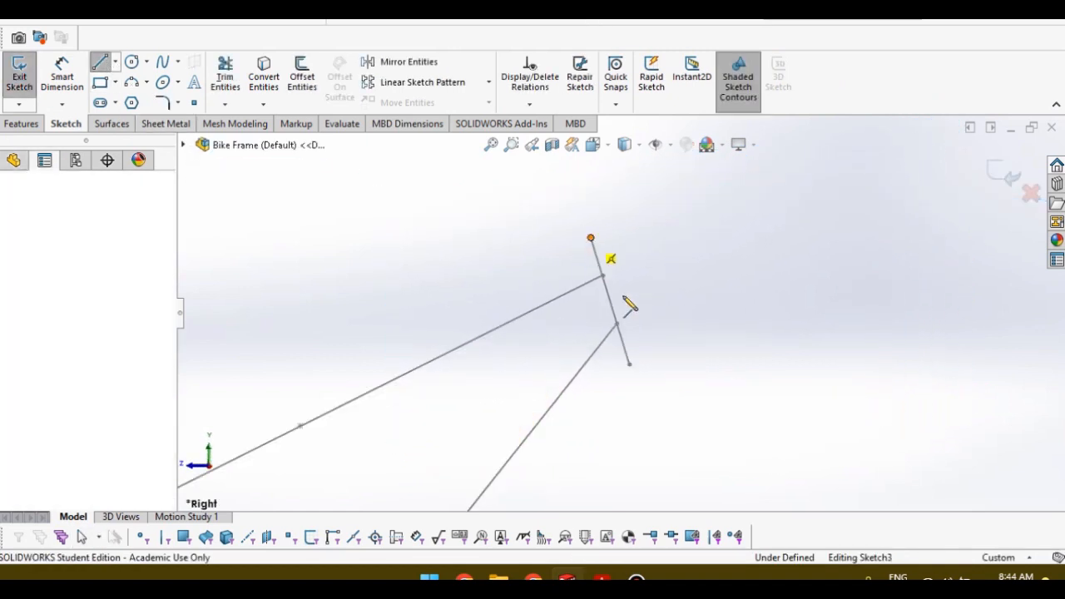
click(630, 365)
key(Return)
key(Escape)
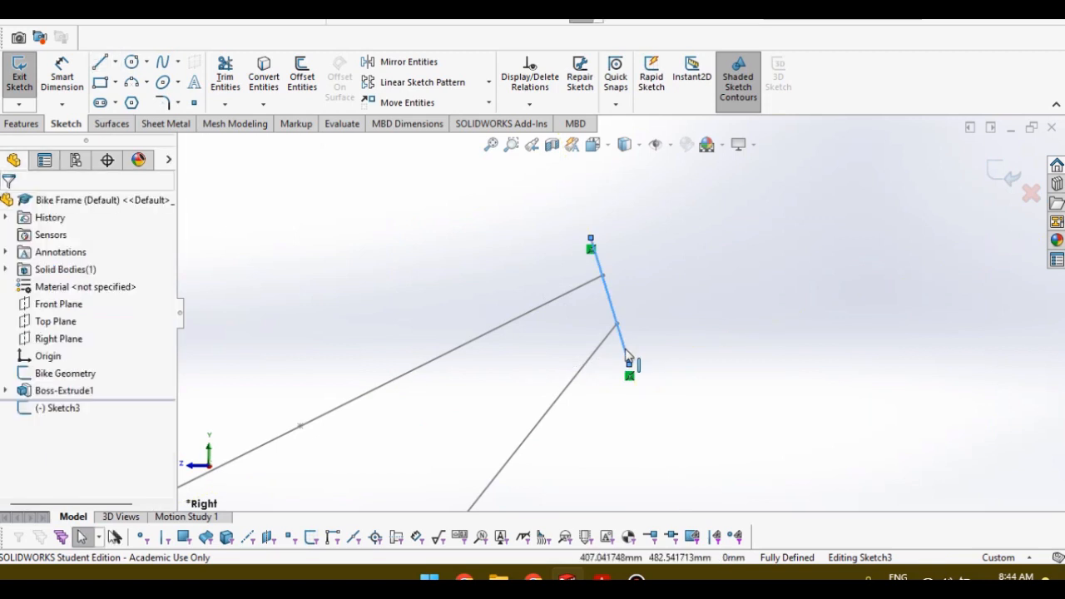
click(248, 279)
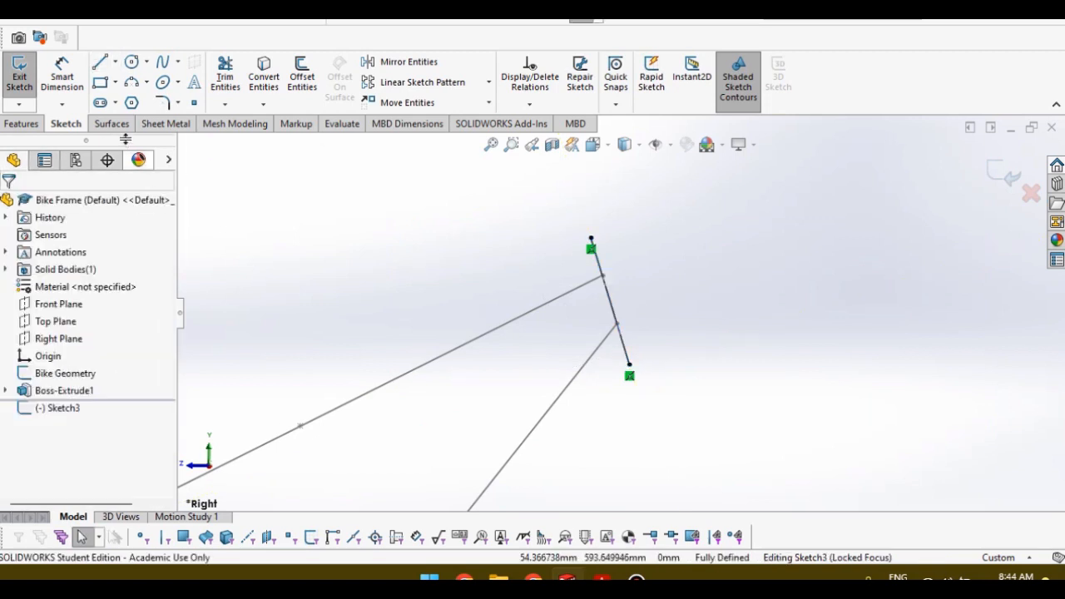
Step: Sketch a closed slender rectangle about 10 mm wide beside the head tube line on its front side, running parallel to it
click(100, 67)
scroll(694, 215, down, 3)
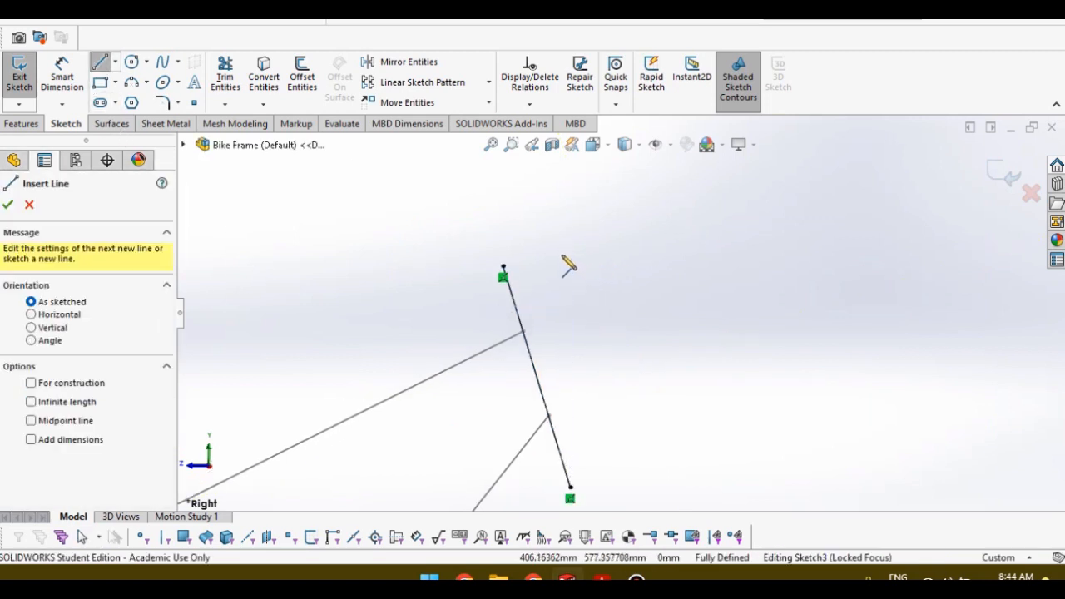
click(563, 252)
scroll(609, 320, up, 3)
scroll(626, 407, down, 1)
click(628, 403)
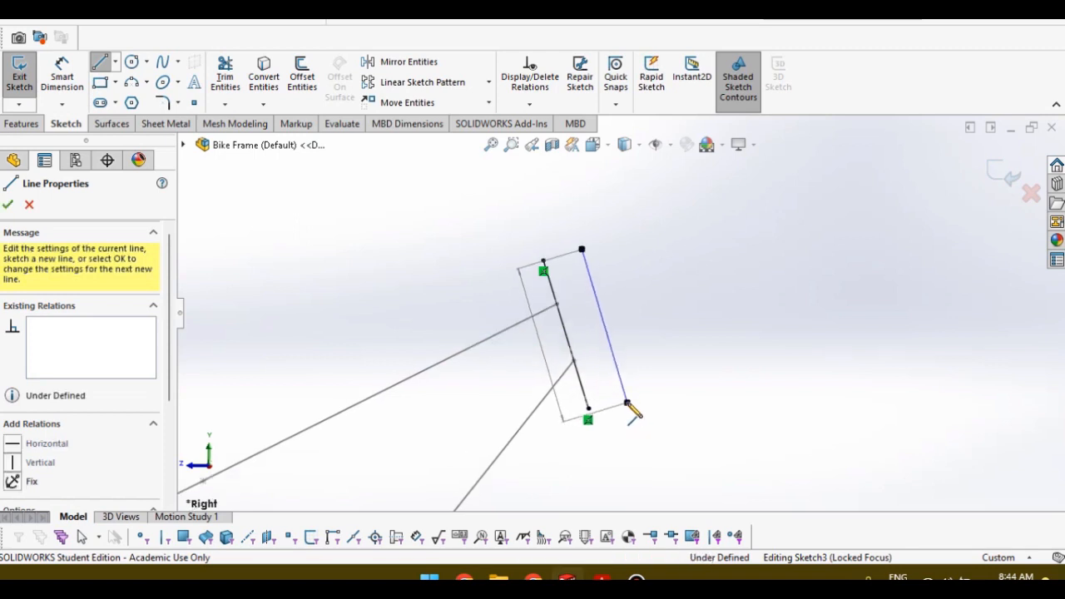
scroll(630, 422, down, 3)
click(649, 380)
scroll(616, 305, up, 2)
scroll(594, 179, down, 3)
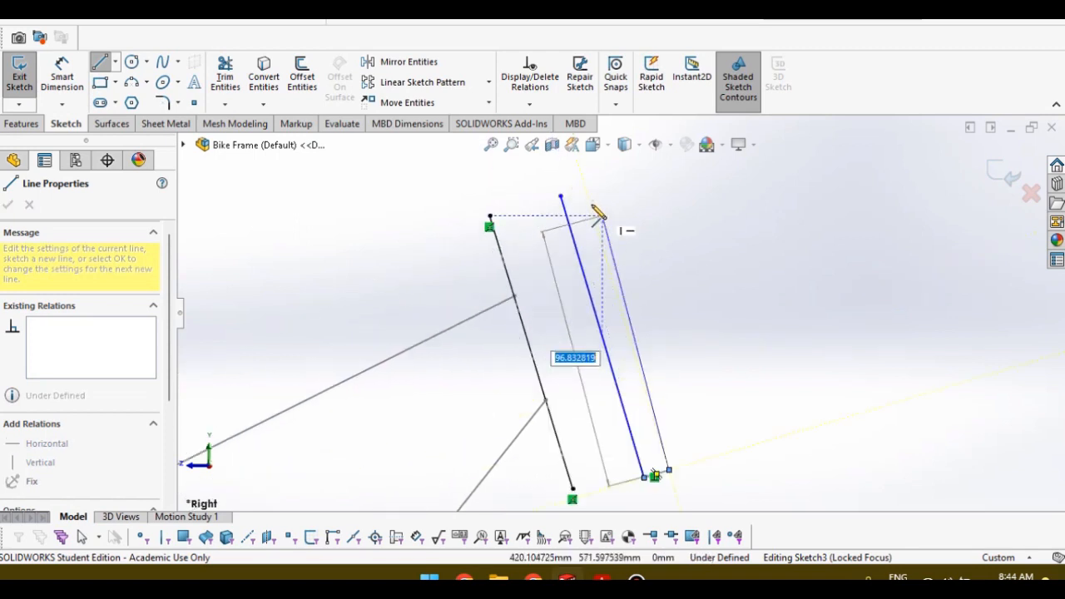
click(584, 194)
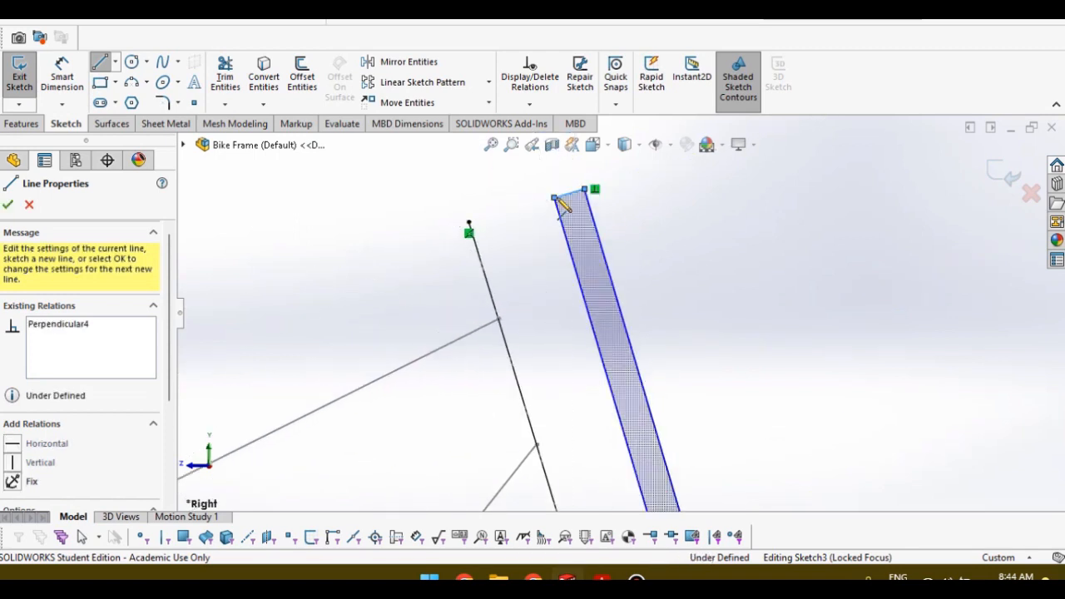
key(Escape)
Step: Make the slender rectangle's upper and lower short edges coincident with the upper and lower end points of the head tube line
click(568, 195)
ctrl+click(469, 224)
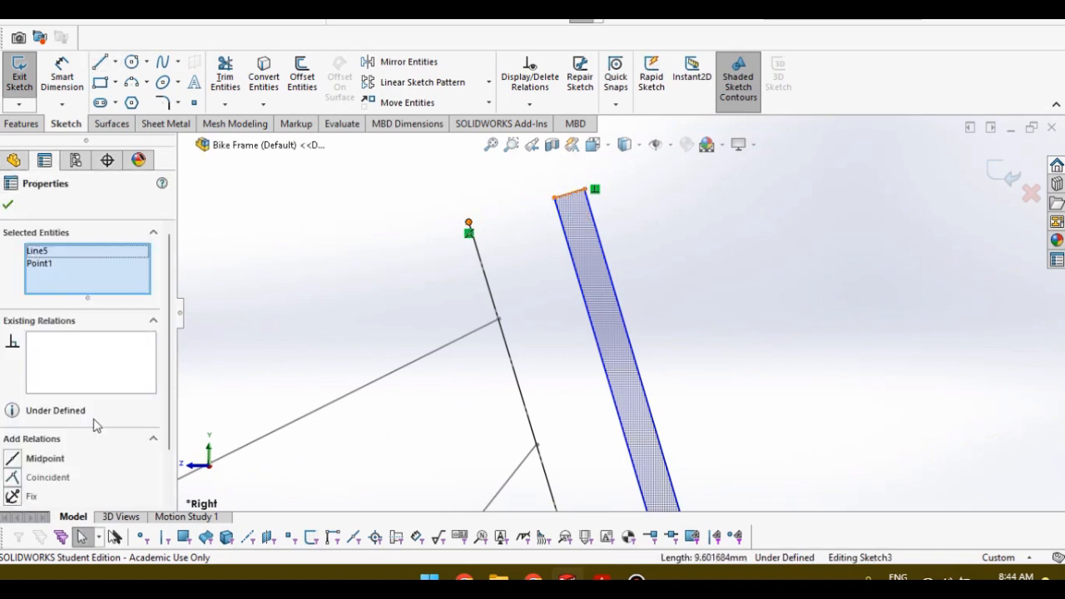
click(48, 478)
click(397, 209)
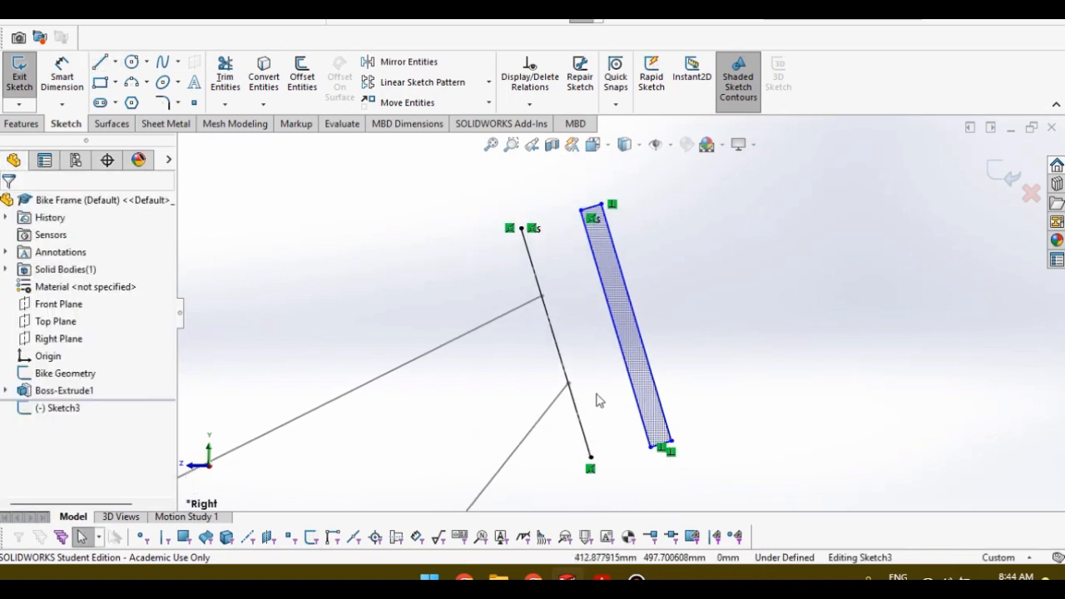
scroll(676, 462, down, 3)
click(676, 425)
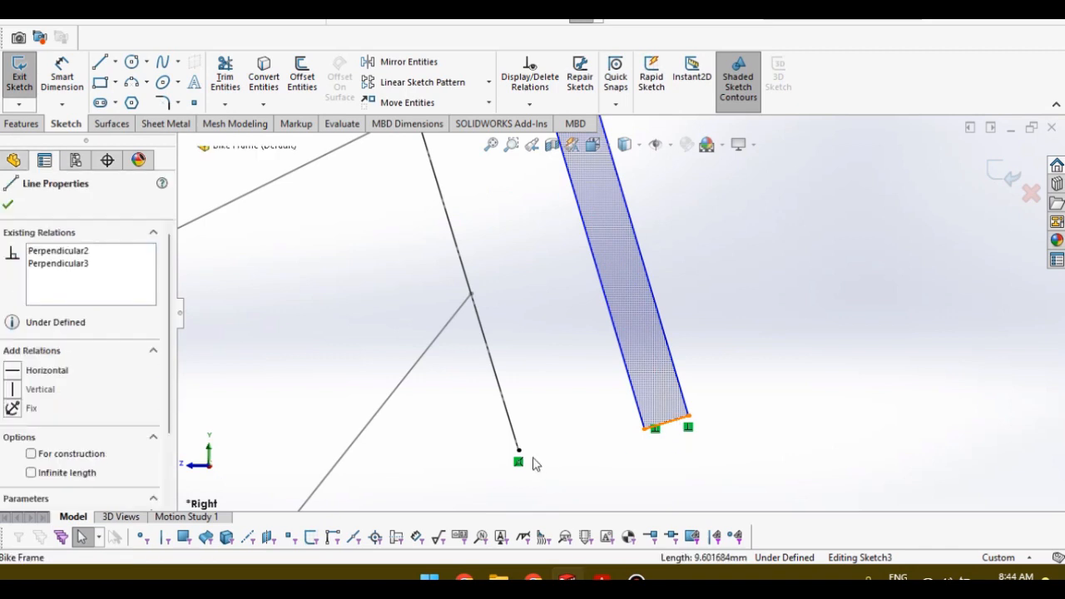
ctrl+click(518, 451)
click(47, 475)
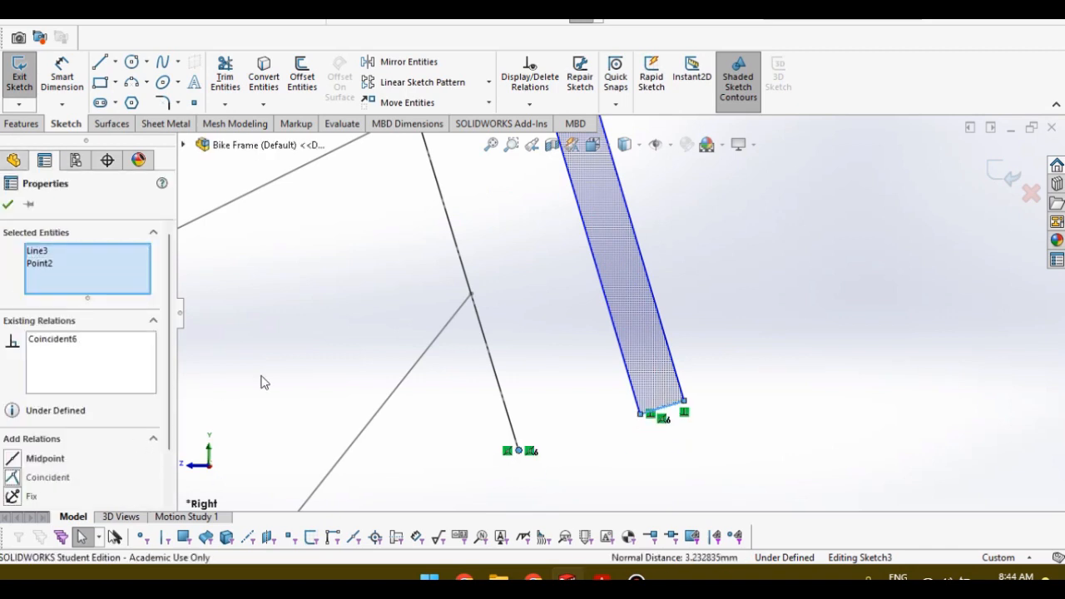
click(255, 362)
Step: Add a parallel relation between the rectangle's long edge and the head tube construction line
scroll(255, 356, up, 2)
click(594, 243)
scroll(596, 243, up, 6)
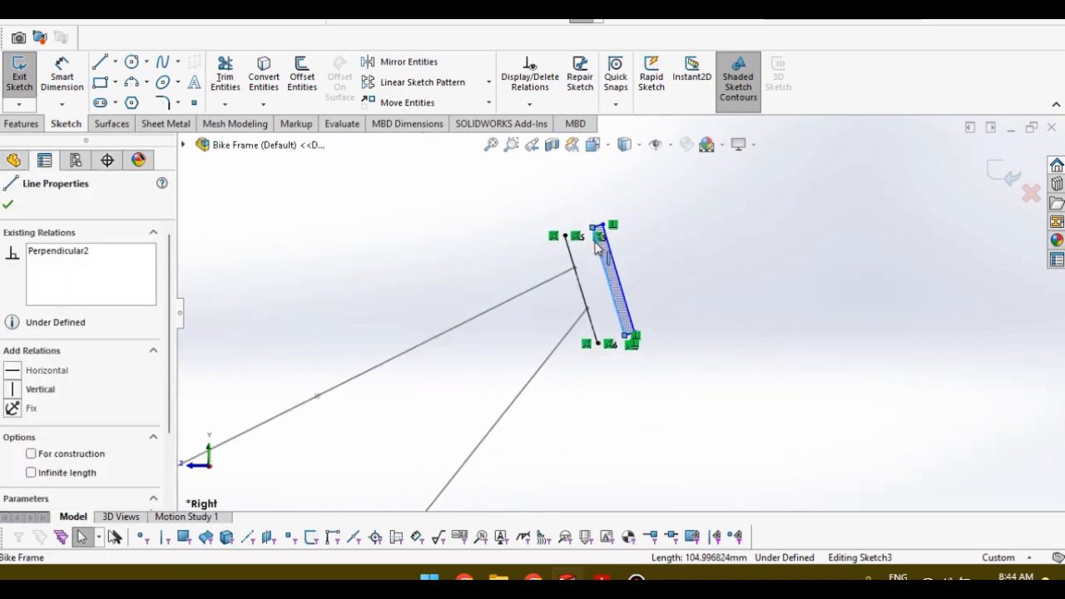
scroll(570, 241, down, 5)
ctrl+click(587, 273)
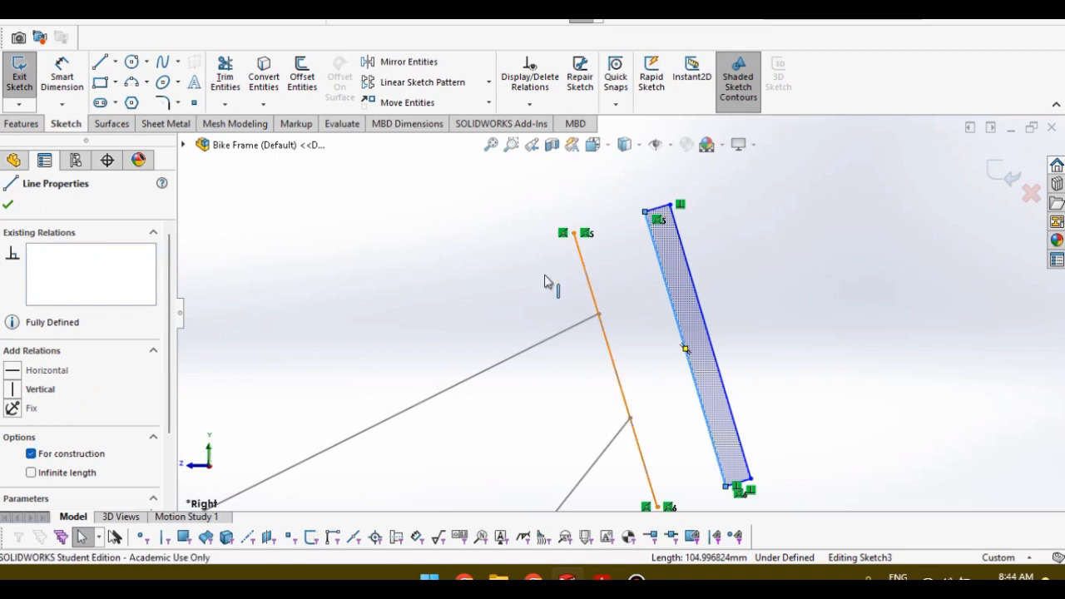
scroll(159, 415, down, 3)
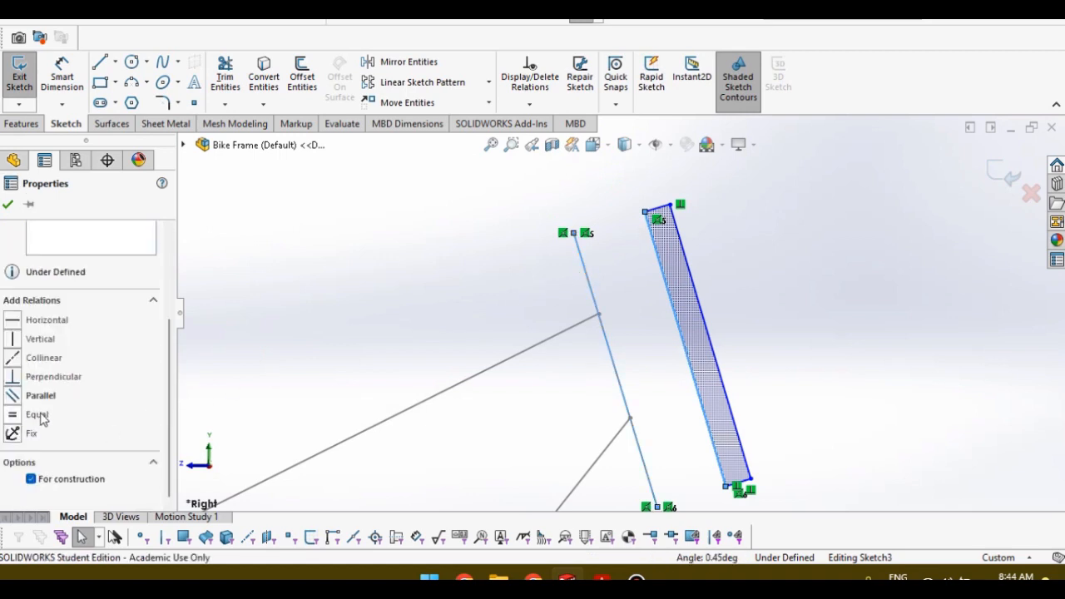
click(517, 275)
scroll(517, 277, up, 1)
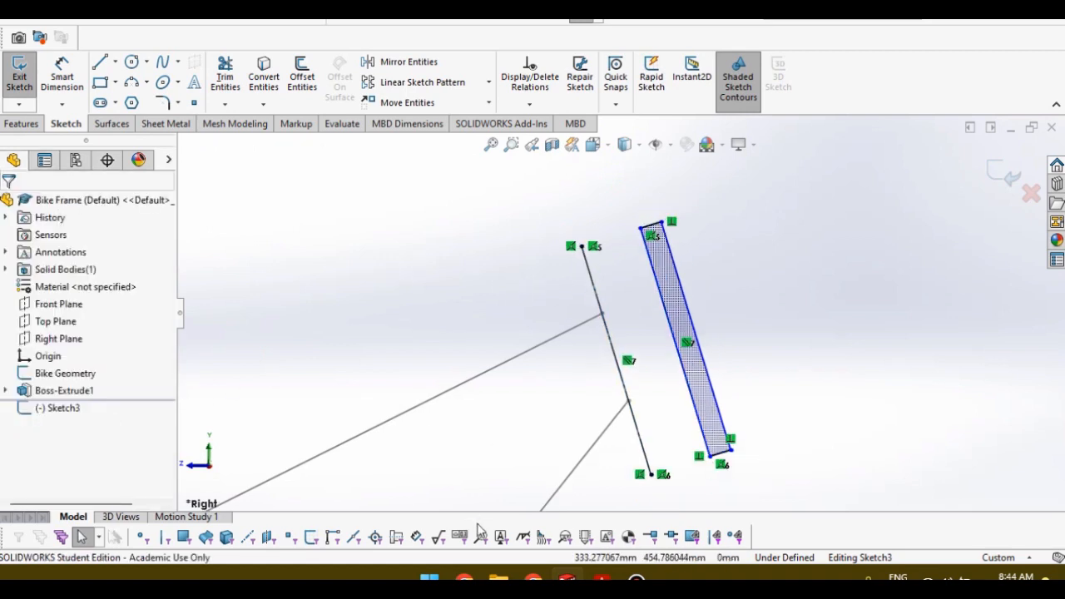
Step: Check the head tube diameter in the PDF drawing and dimension the rectangle's outer long edge as a 38 mm diameter about the head tube line
click(602, 580)
scroll(850, 254, up, 1)
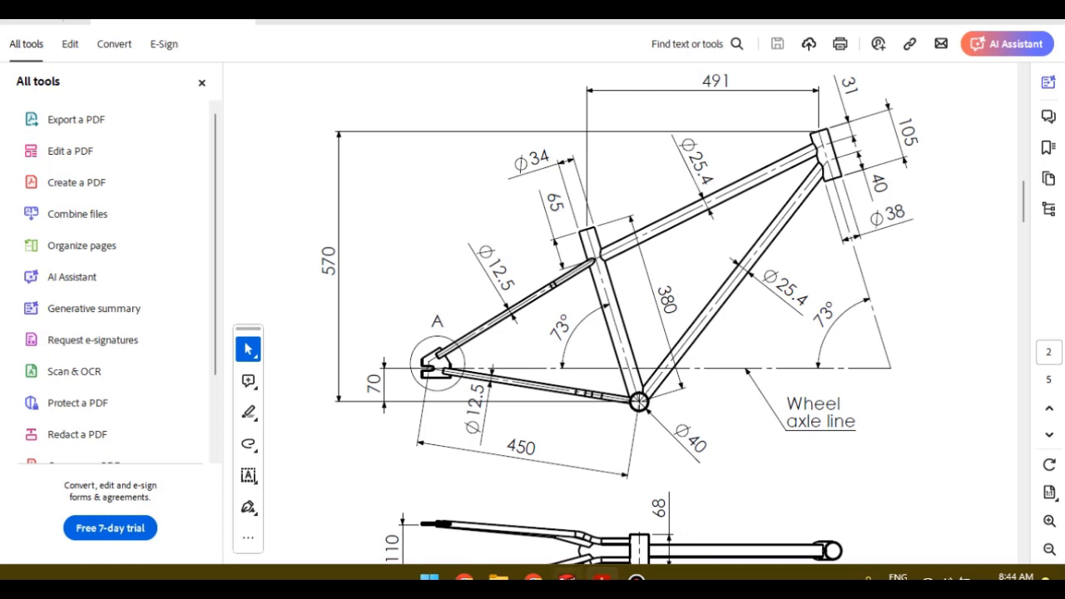
mouse_move(567, 580)
click(585, 495)
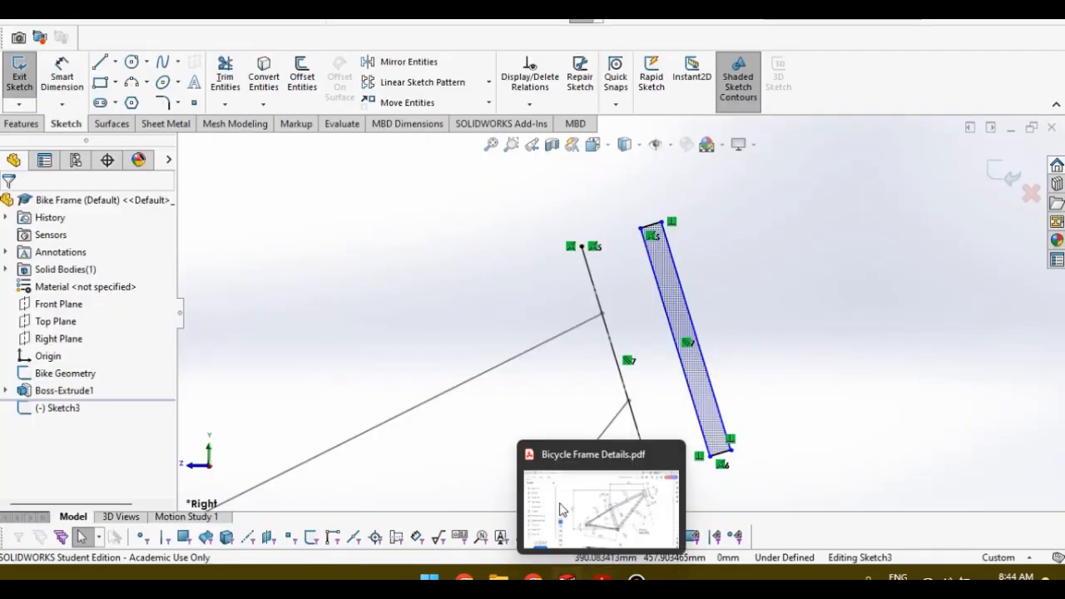
scroll(720, 347, down, 1)
scroll(771, 326, up, 2)
right_drag(700, 301, 683, 250)
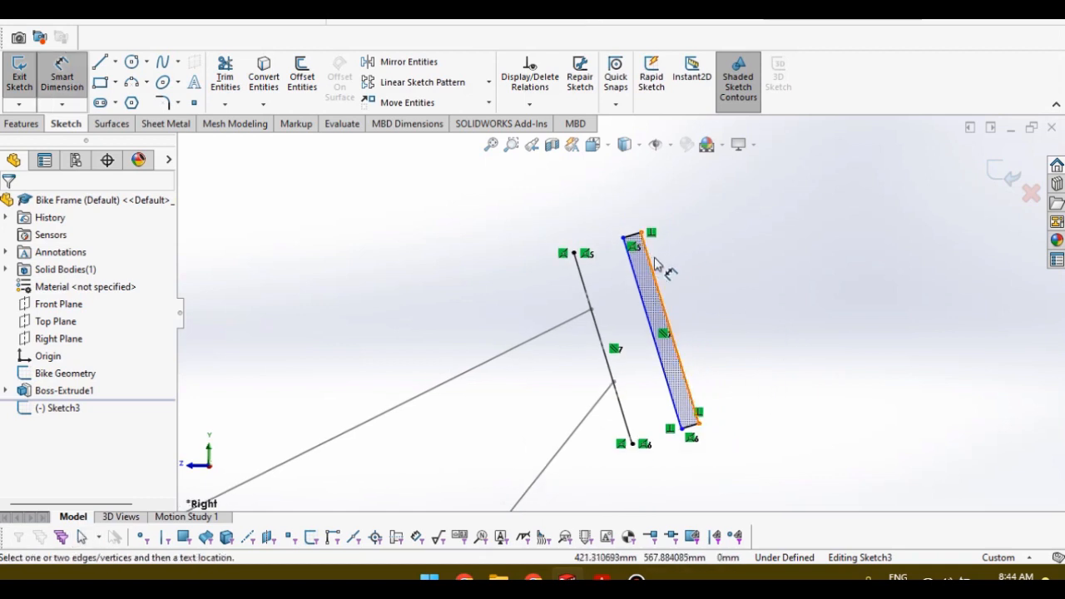
click(655, 265)
click(587, 286)
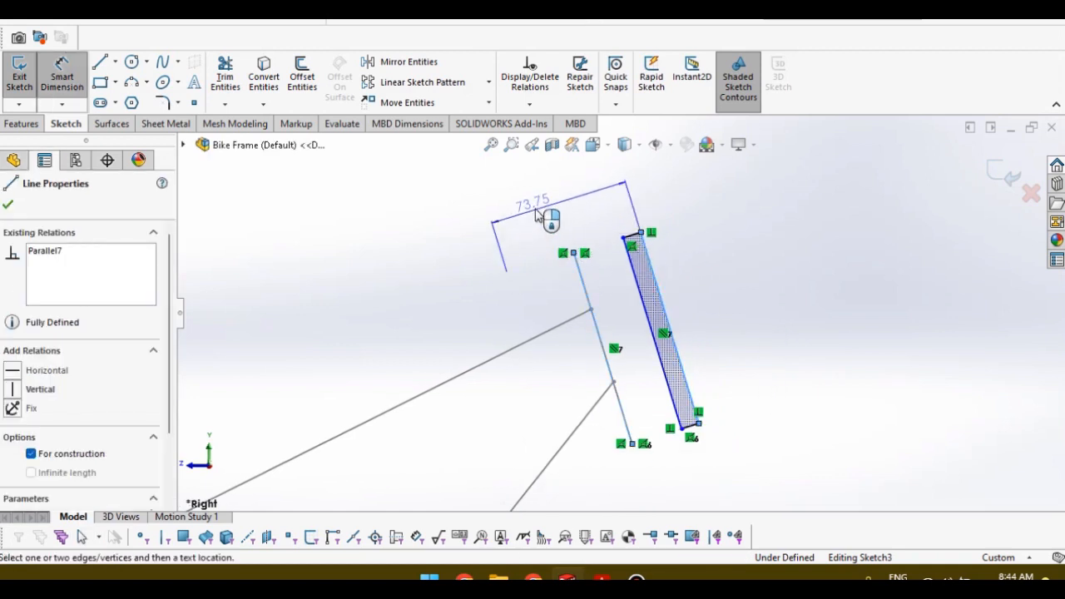
click(548, 210)
text(38)
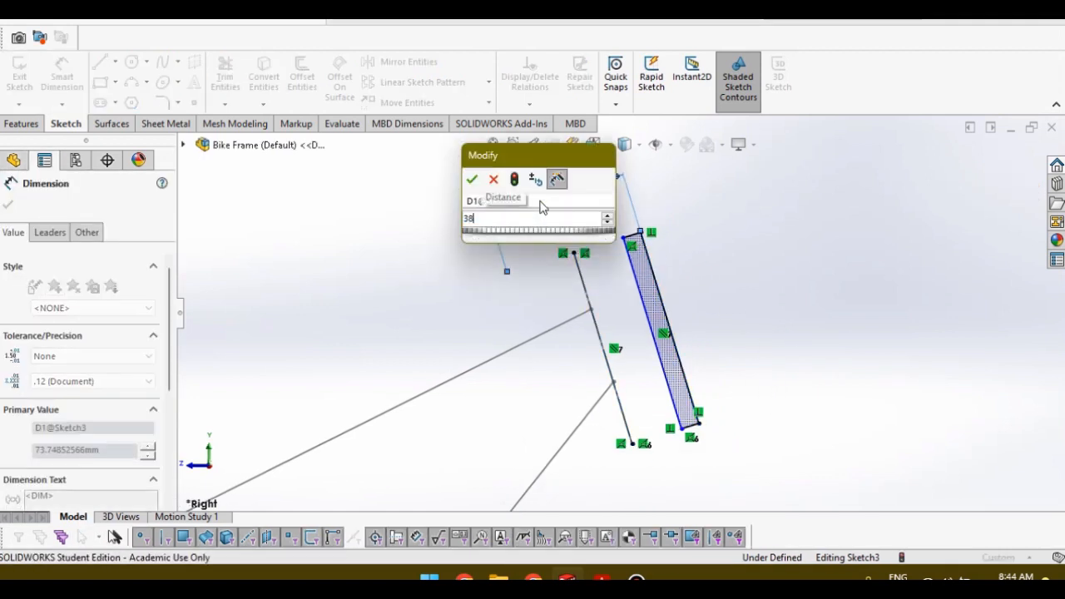
key(Return)
Step: Move the rectangle's undimensioned long edge inward, closer to the head tube line, and set the wall thickness to 2 mm
click(639, 287)
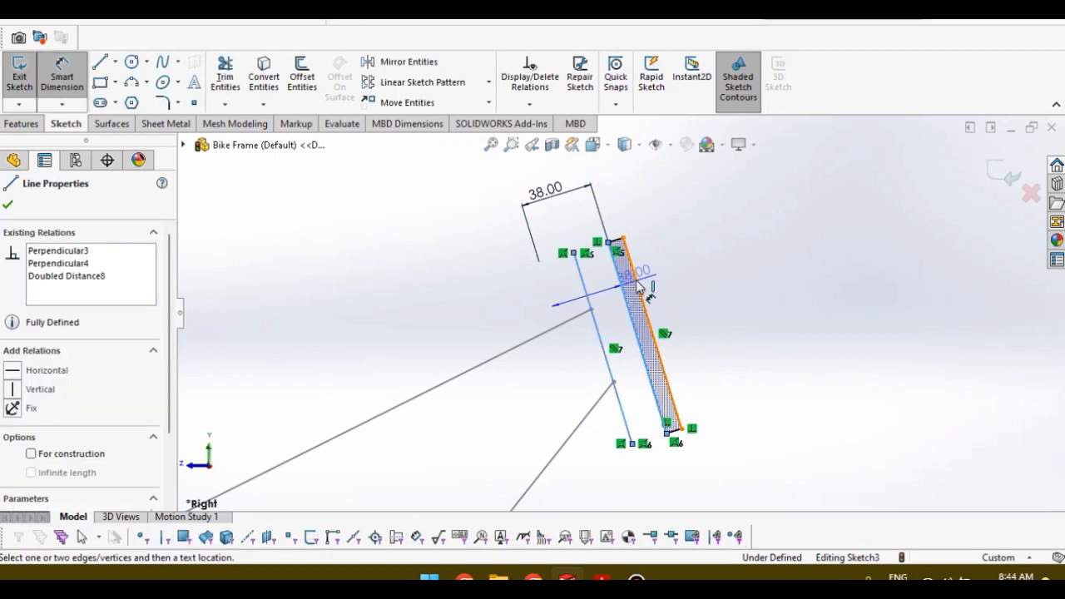
key(Escape)
drag(639, 291, 616, 309)
right_drag(577, 427, 586, 288)
click(604, 276)
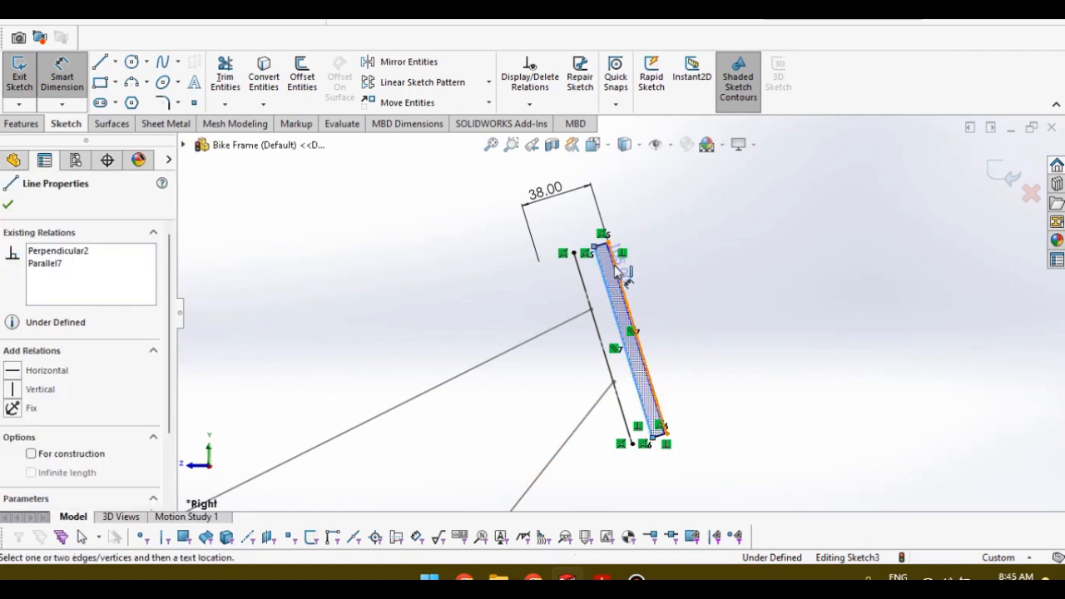
click(618, 271)
click(660, 281)
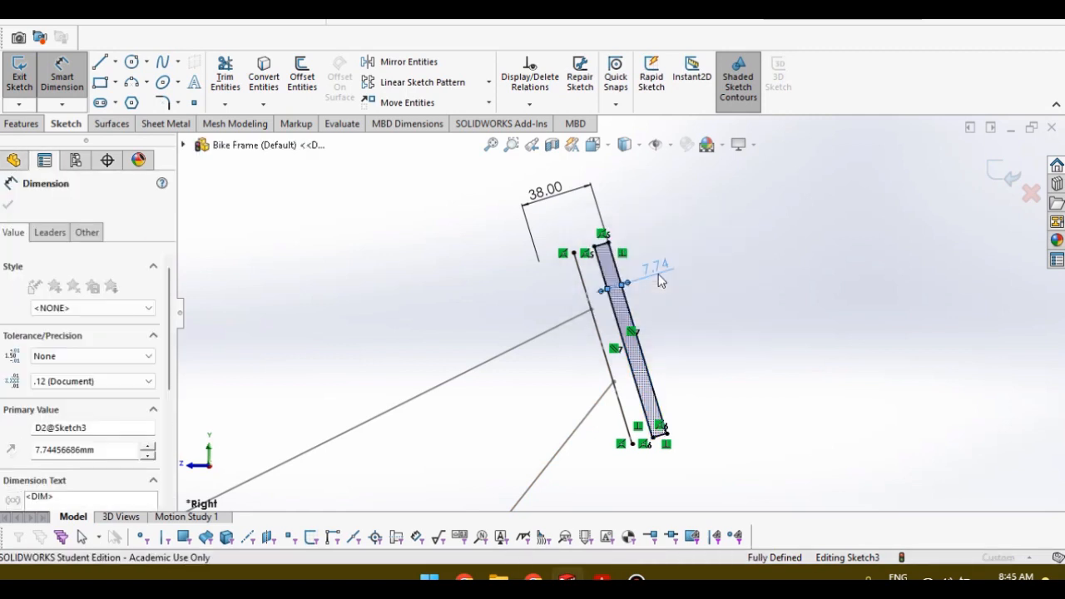
text(2)
key(Return)
Step: Revolve the wall profile 360° about the head tube line as a separate body, with Merge result turned off
click(25, 125)
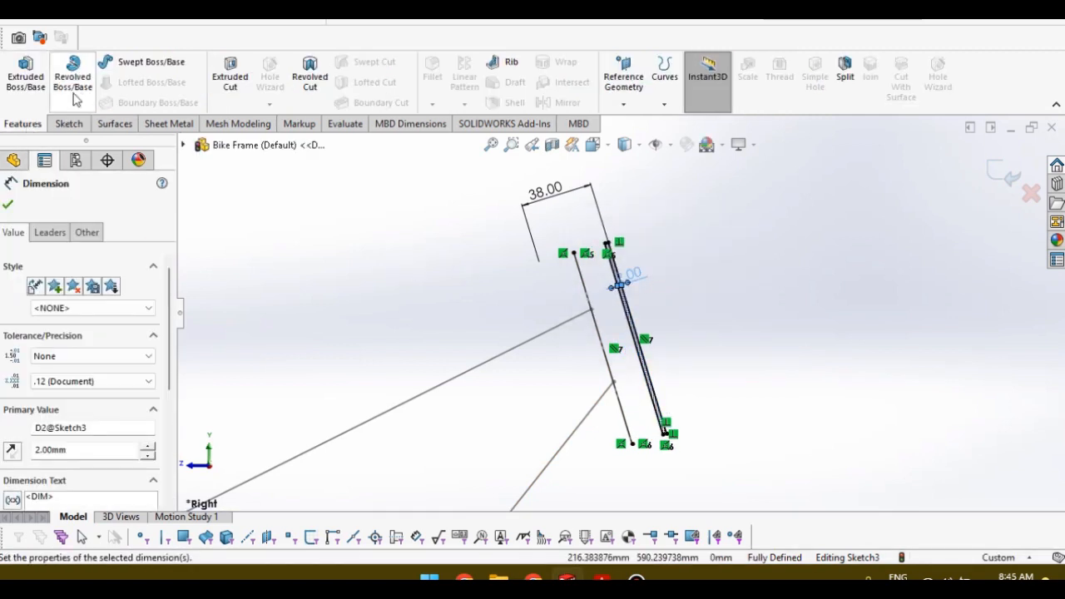
click(73, 80)
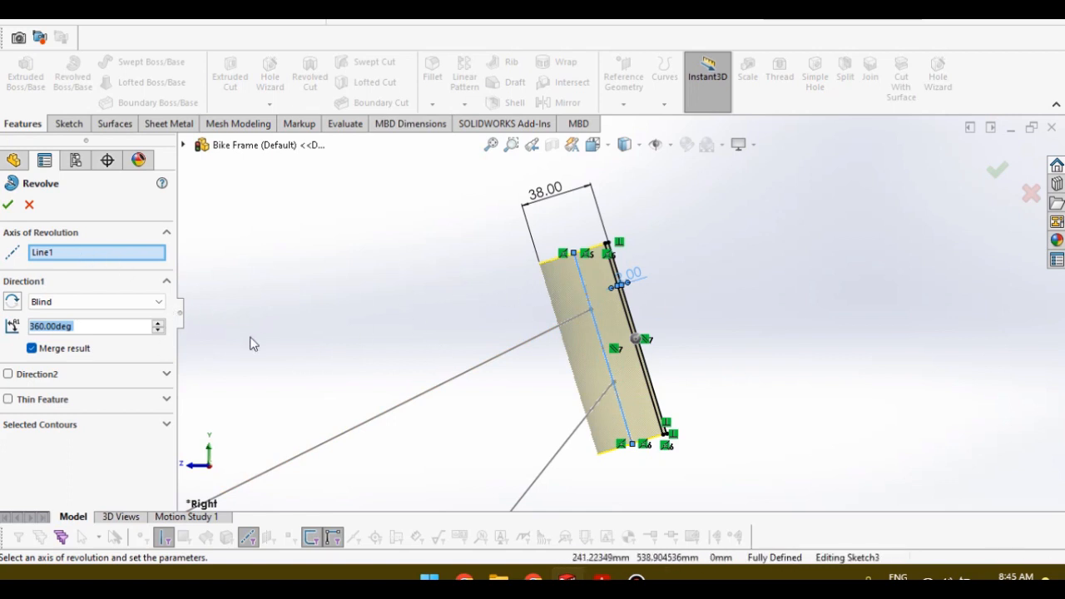
middle_drag(419, 302, 470, 342)
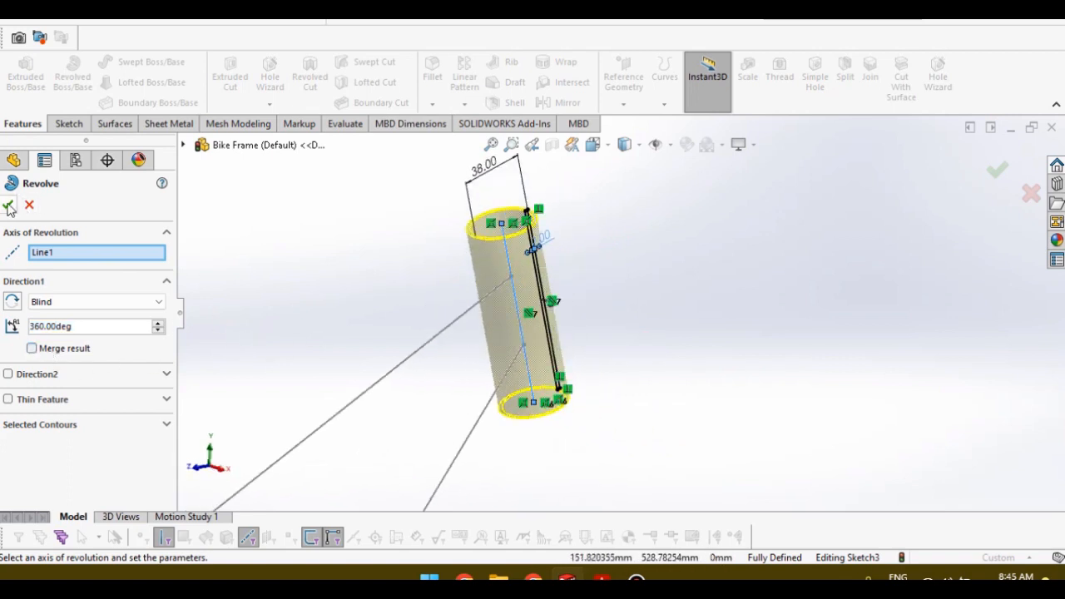
scroll(459, 326, up, 5)
click(486, 311)
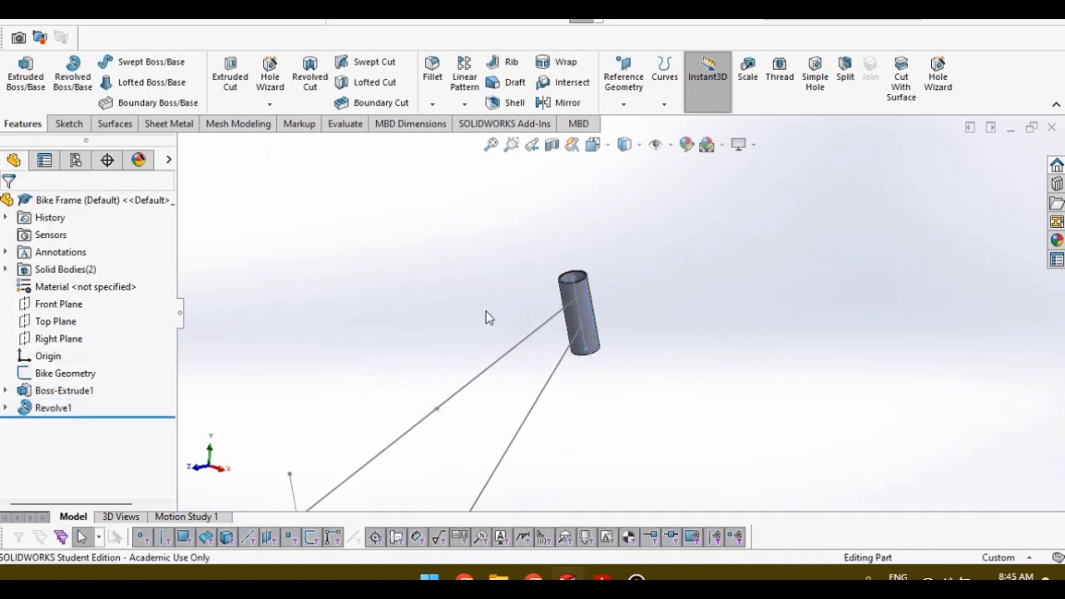
Step: Examine the frame layout from several angles, focusing on the bottom bracket and the seat tube line rising from it
scroll(486, 311, up, 6)
scroll(547, 491, down, 3)
middle_drag(531, 331, 496, 361)
scroll(497, 361, up, 2)
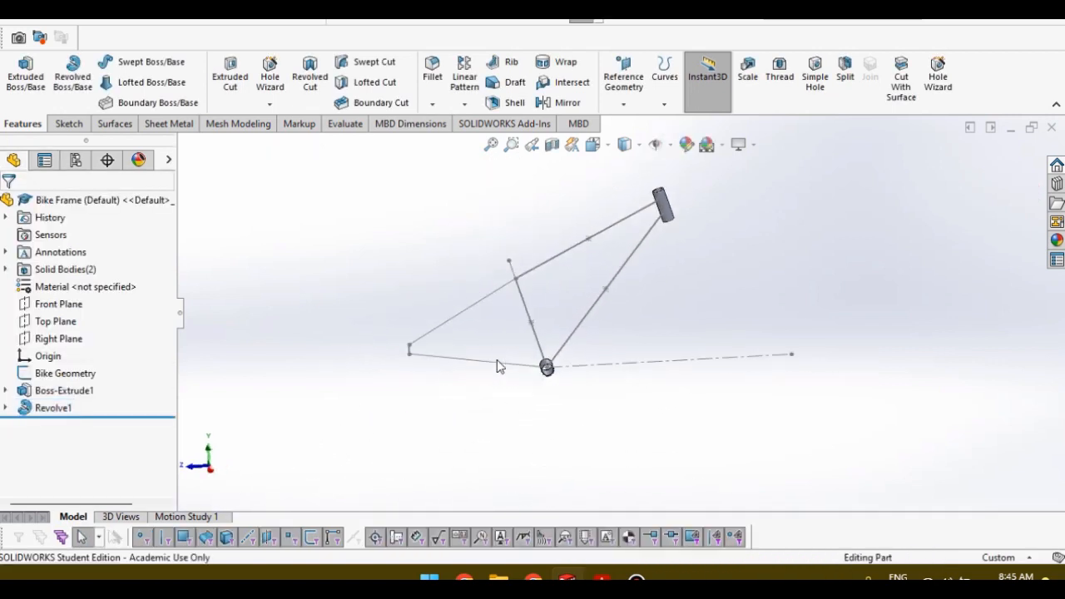
scroll(544, 264, down, 2)
middle_drag(535, 274, 537, 312)
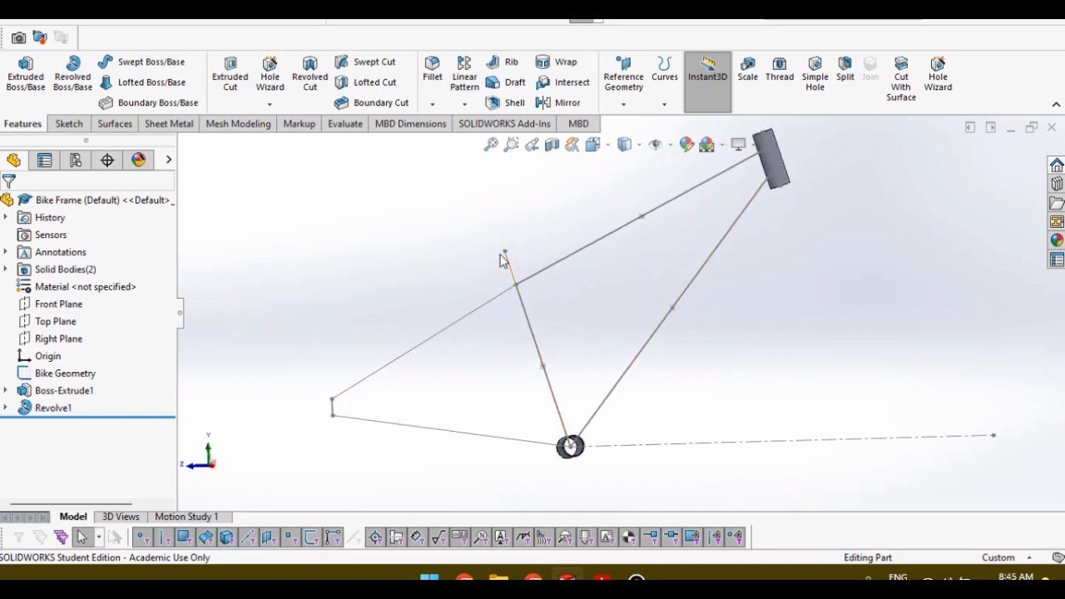
scroll(732, 220, up, 2)
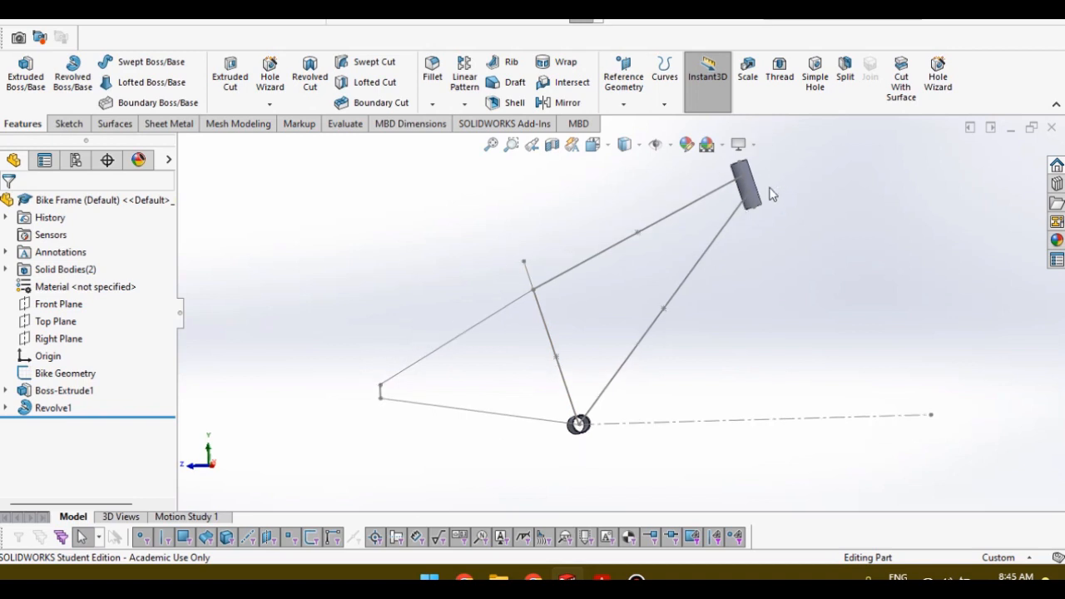
scroll(692, 241, down, 2)
scroll(616, 332, up, 2)
scroll(540, 427, down, 3)
scroll(540, 427, down, 2)
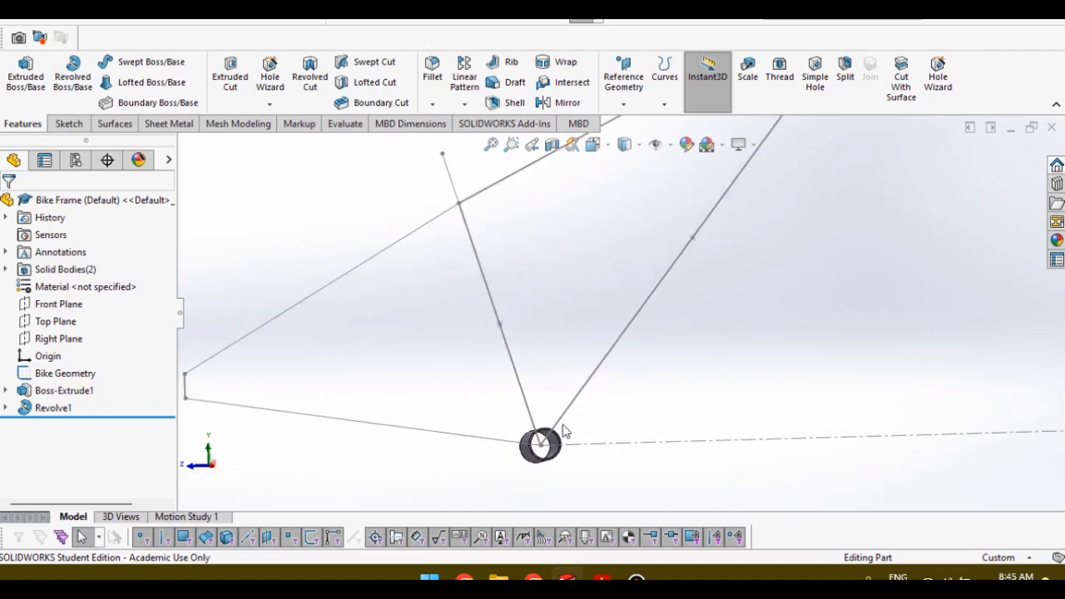
middle_drag(572, 410, 556, 422)
scroll(549, 458, down, 3)
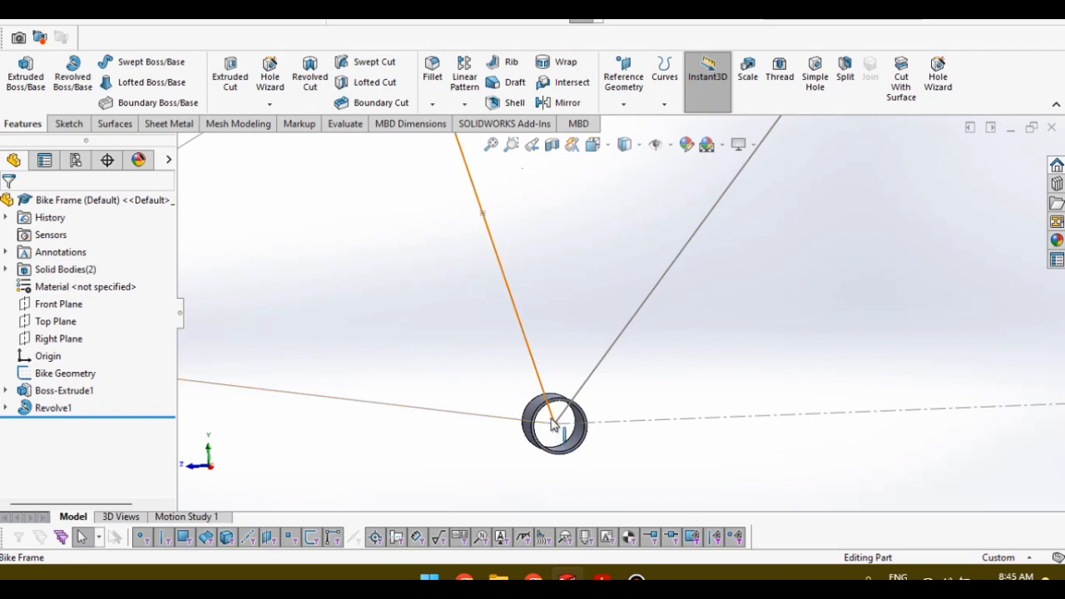
scroll(554, 366, up, 6)
middle_drag(557, 340, 588, 279)
scroll(592, 258, up, 5)
scroll(601, 258, down, 6)
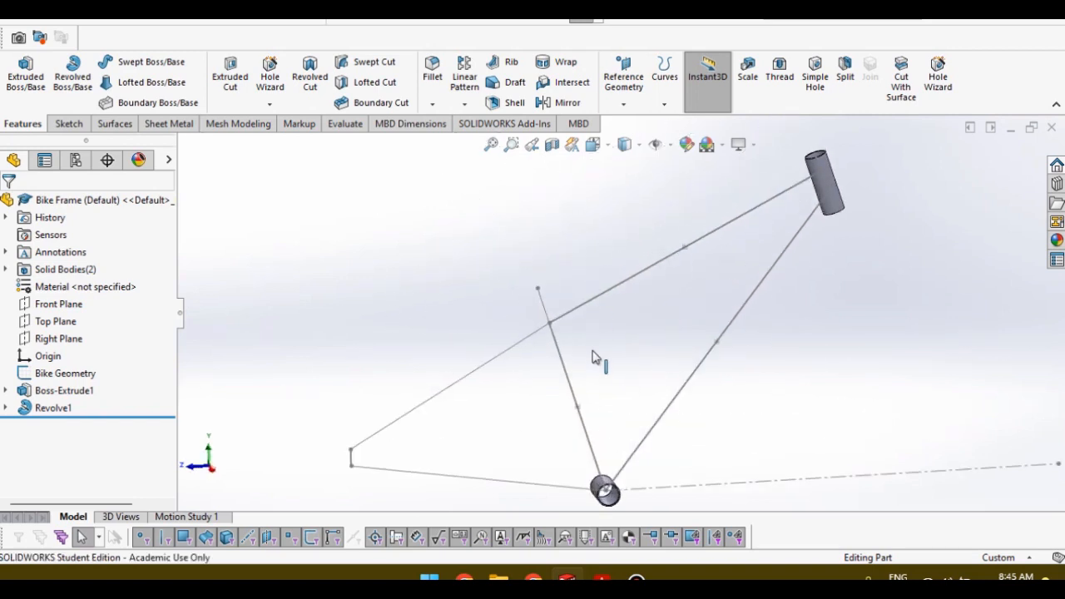
middle_drag(590, 367, 587, 356)
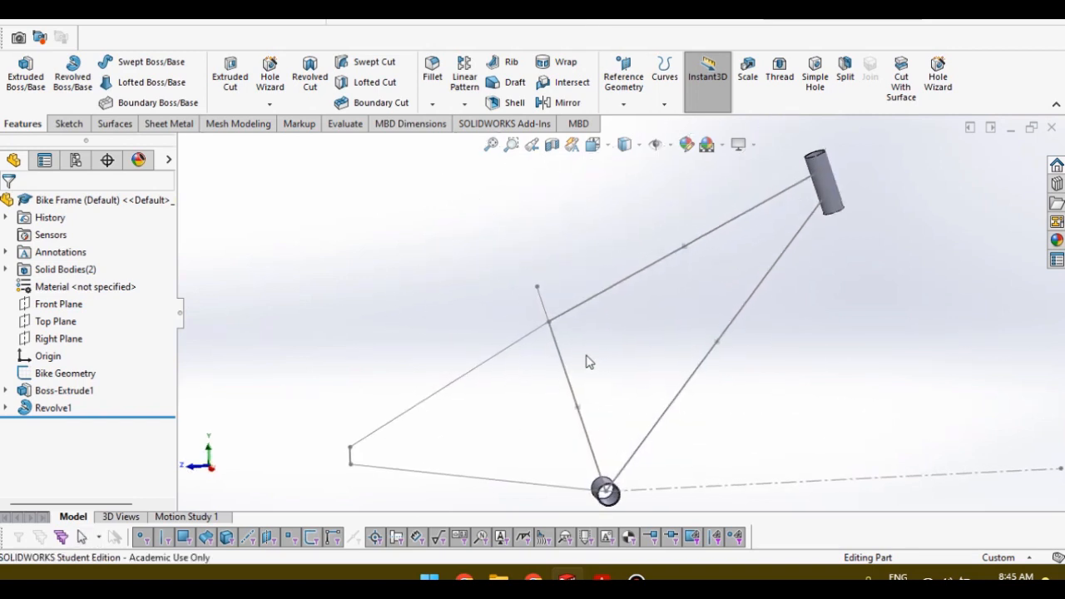
Step: Create a reference plane coincident with the seat tube line's upper end point and perpendicular to its short upper segment
click(536, 286)
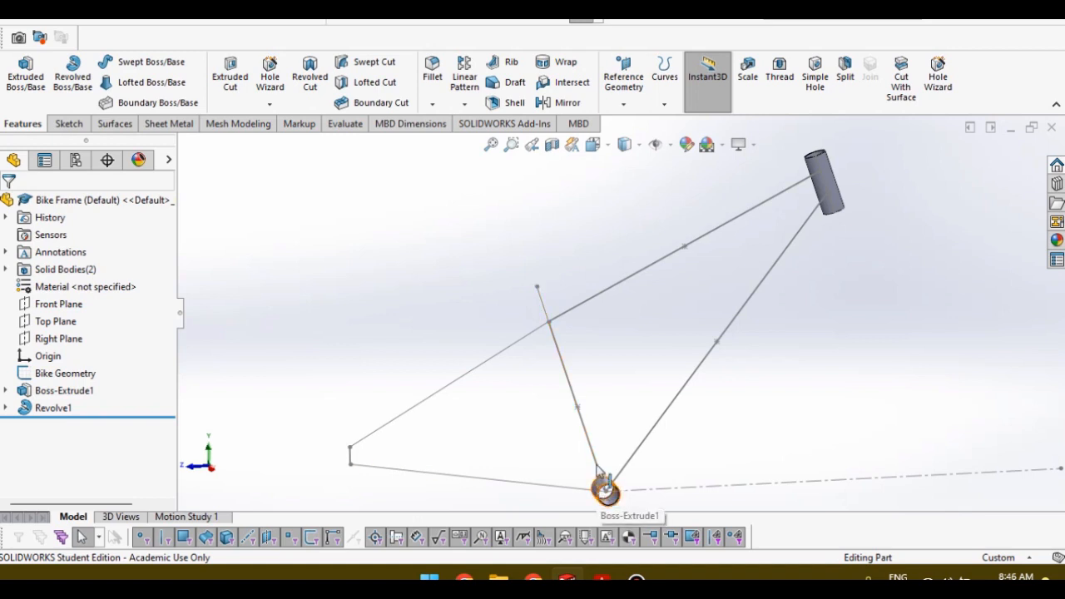
click(537, 288)
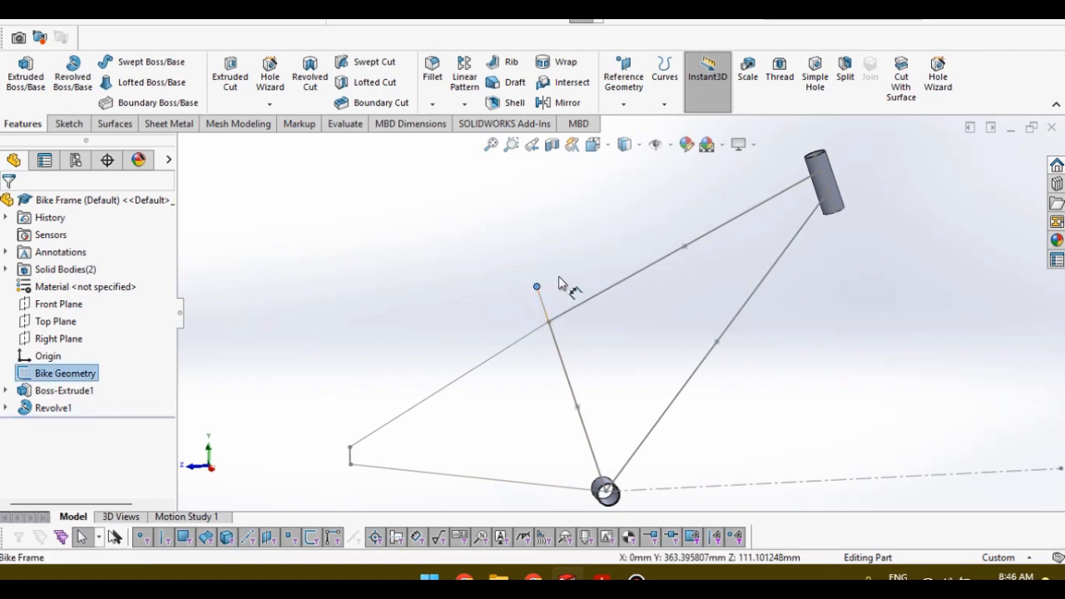
click(545, 311)
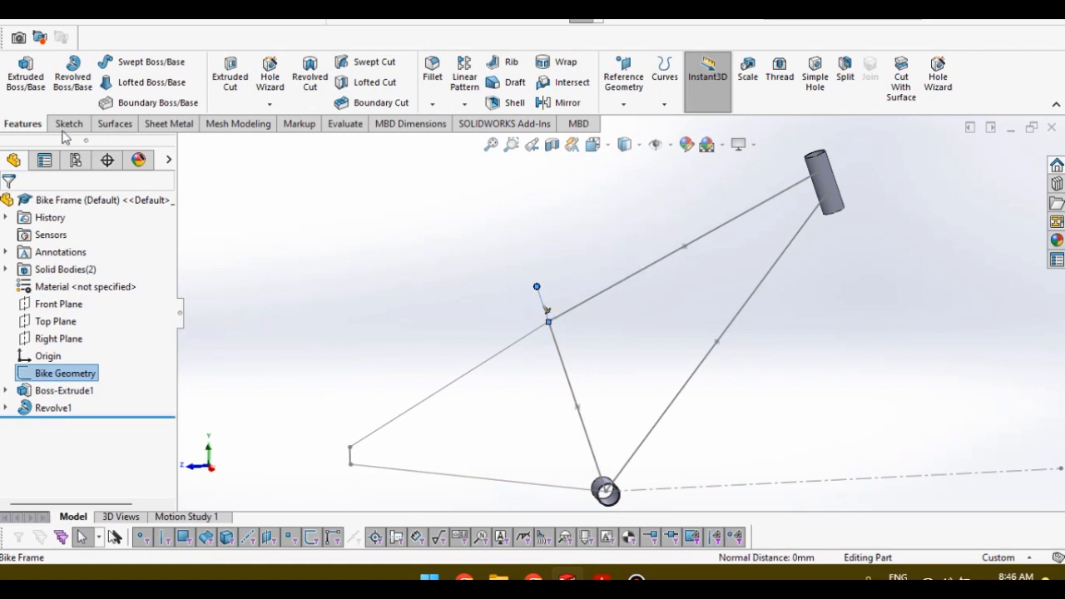
click(624, 105)
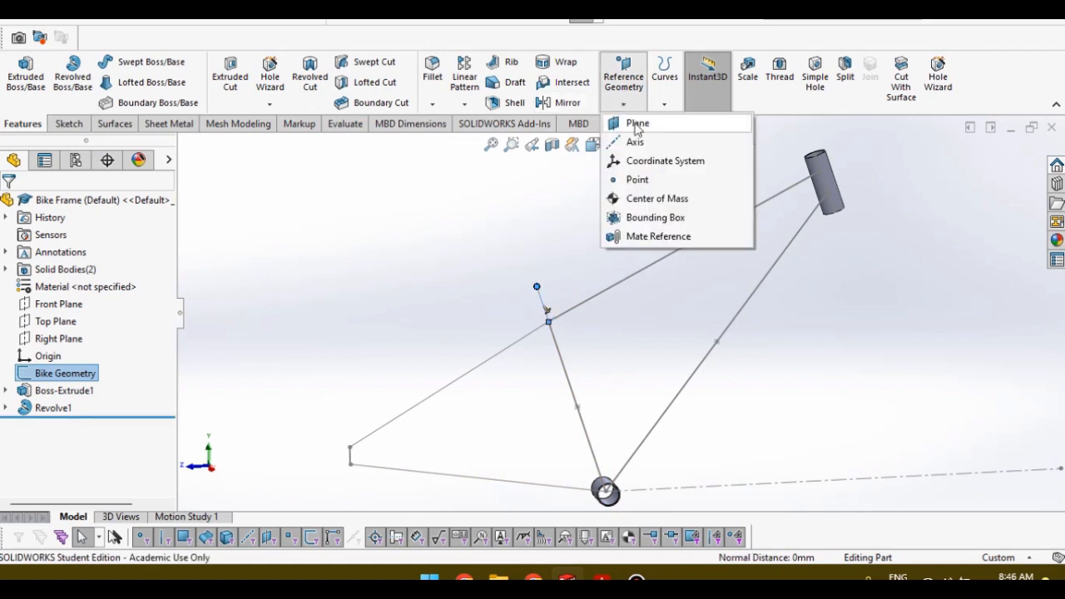
click(641, 127)
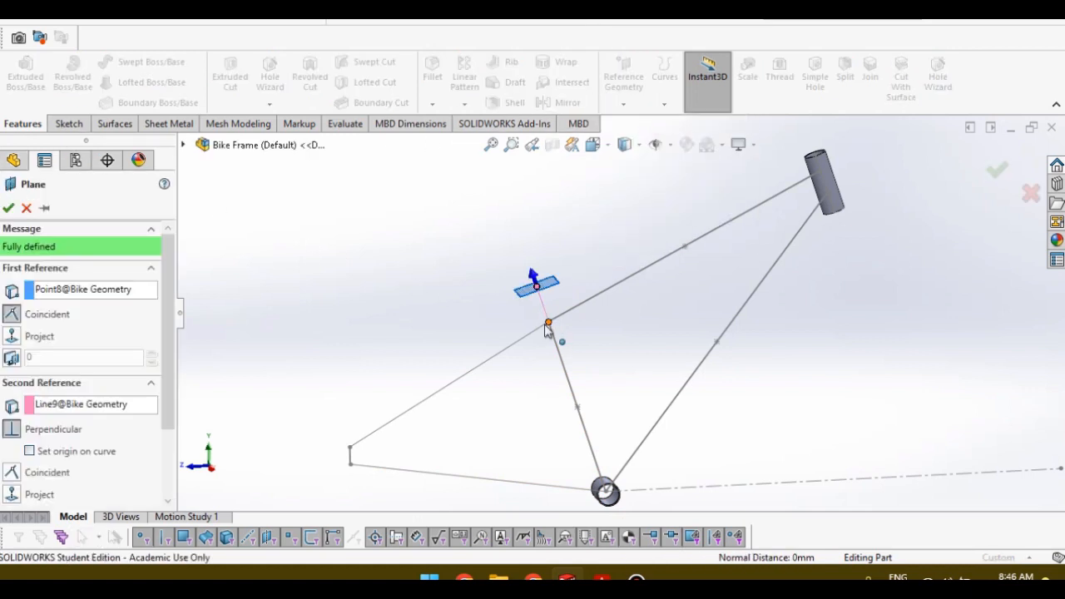
scroll(545, 329, down, 3)
middle_drag(545, 297, 594, 293)
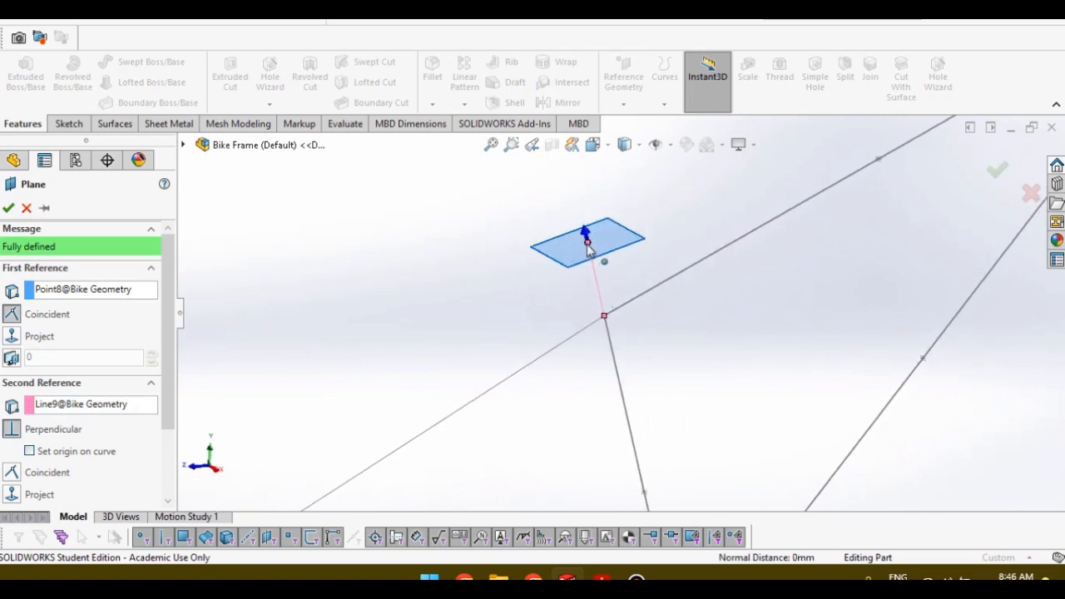
click(9, 209)
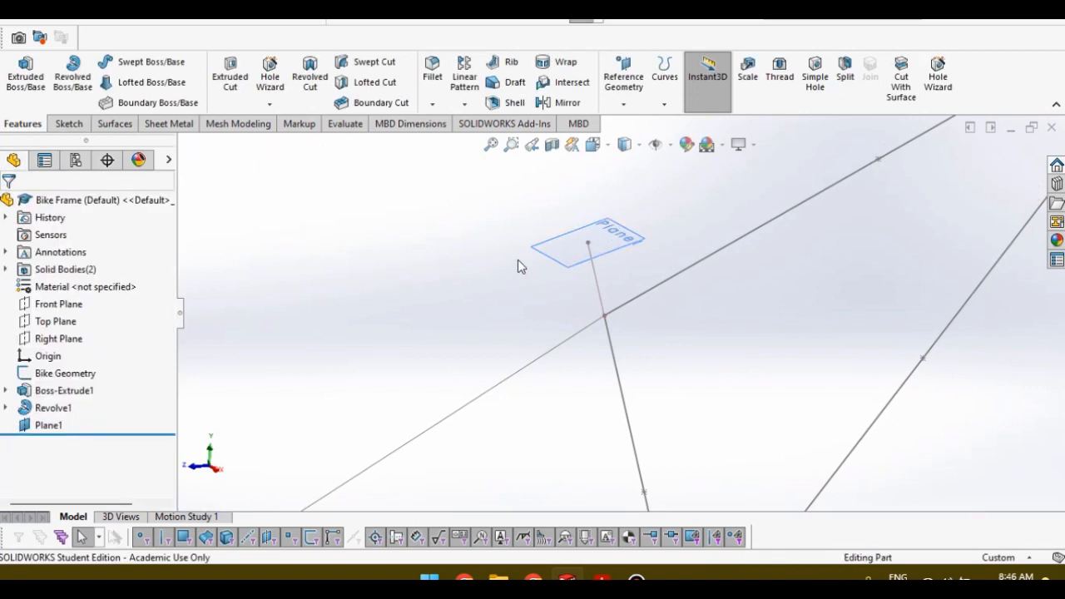
Step: Sketch two concentric circles on the new reference plane, centred on the seat tube line's upper end point
click(552, 245)
click(69, 123)
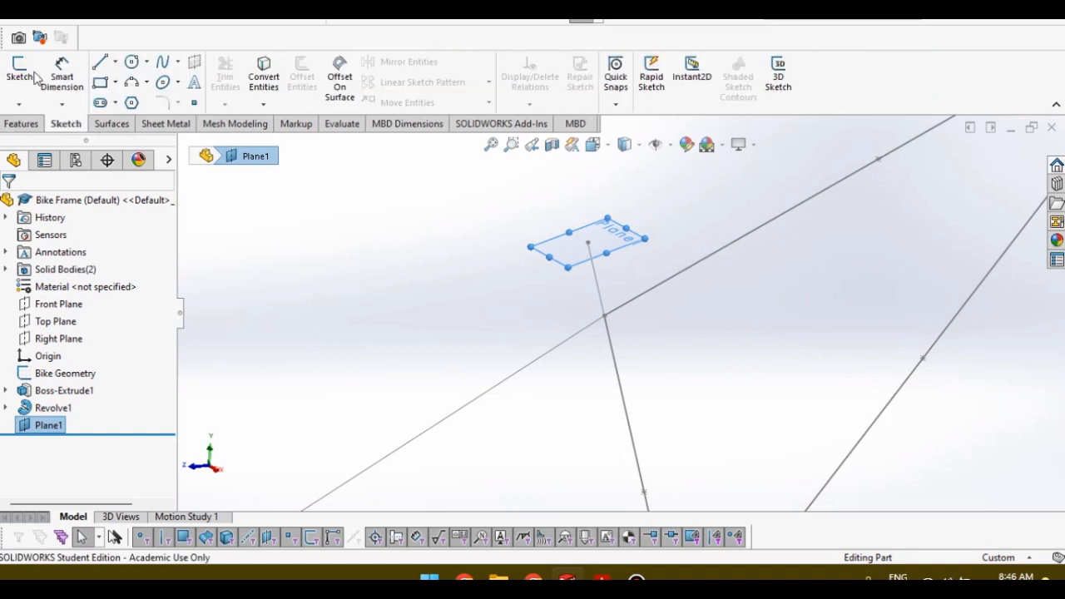
click(19, 75)
click(132, 61)
middle_drag(463, 315, 361, 192)
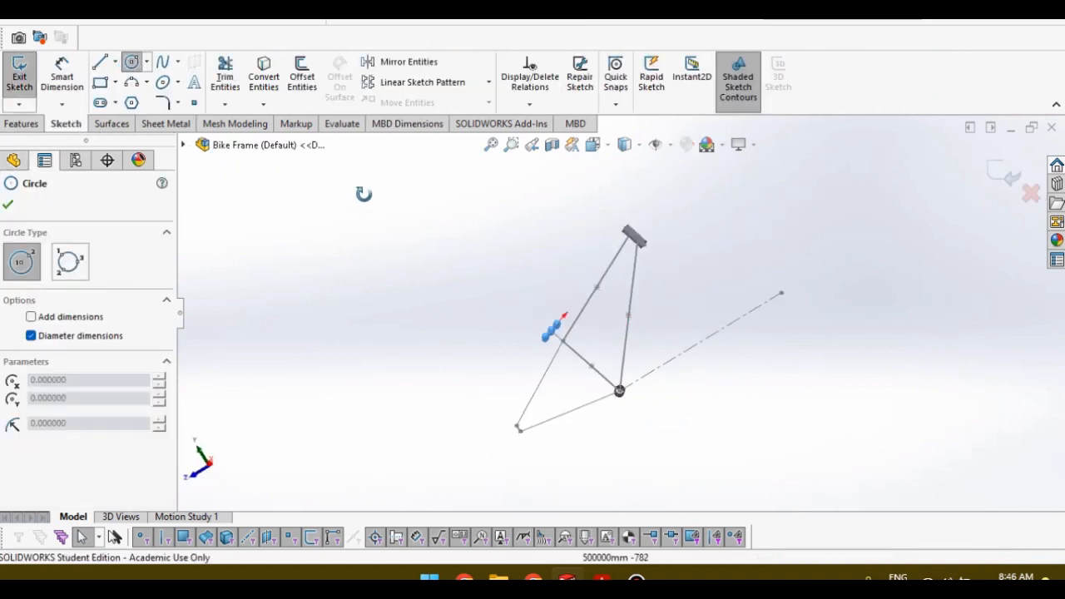
scroll(546, 280, down, 3)
middle_drag(549, 283, 588, 322)
scroll(575, 310, down, 5)
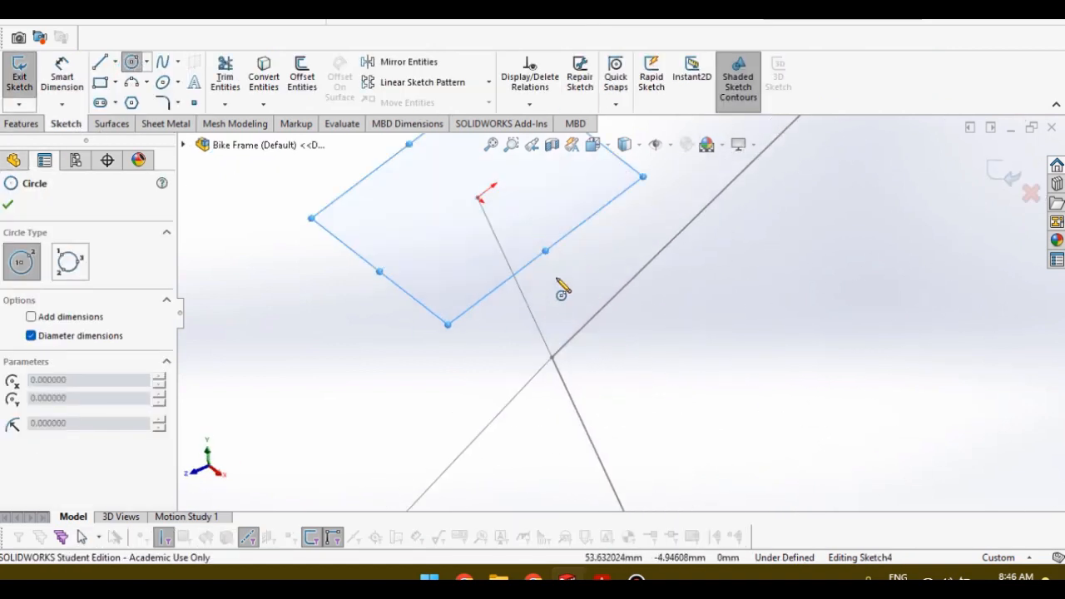
click(476, 198)
click(500, 219)
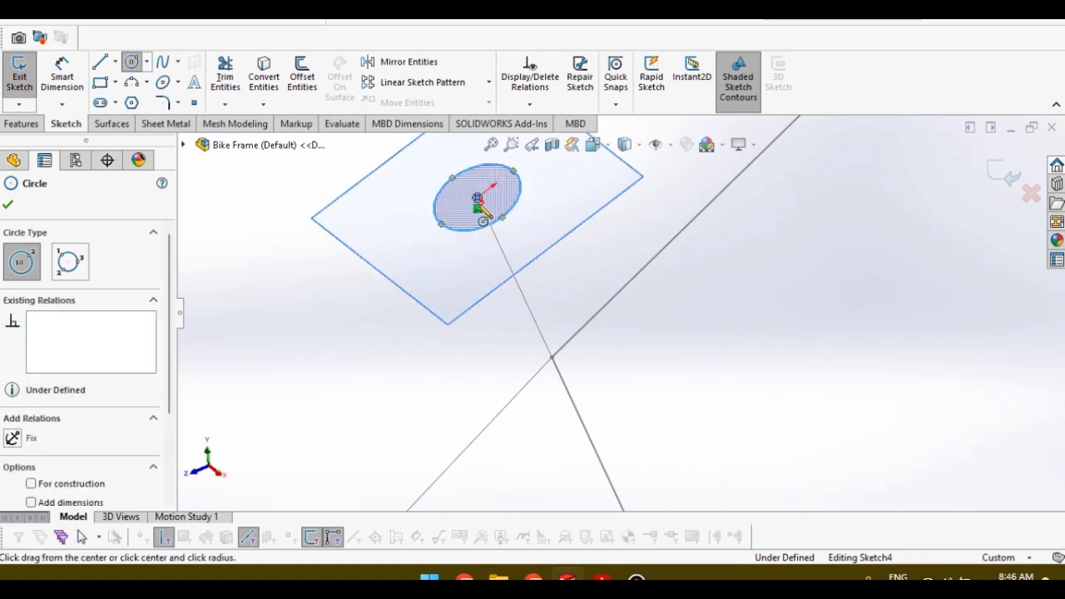
click(477, 198)
click(478, 242)
scroll(516, 258, up, 4)
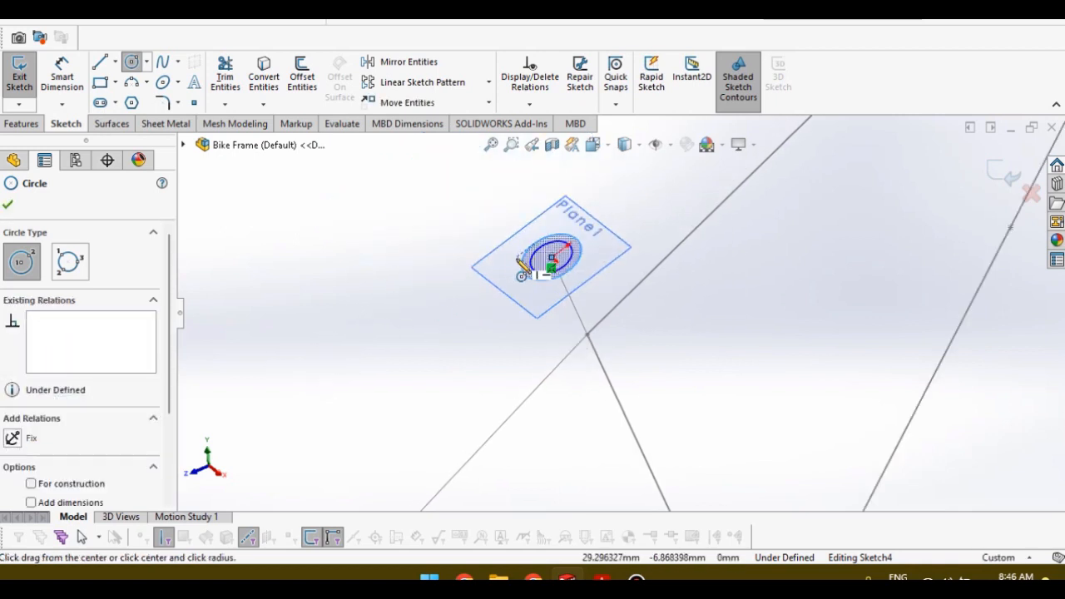
Step: Check the seat tube diameter in the Bicycle Frame Details PDF and set the outer circle's diameter to 34 mm
click(601, 581)
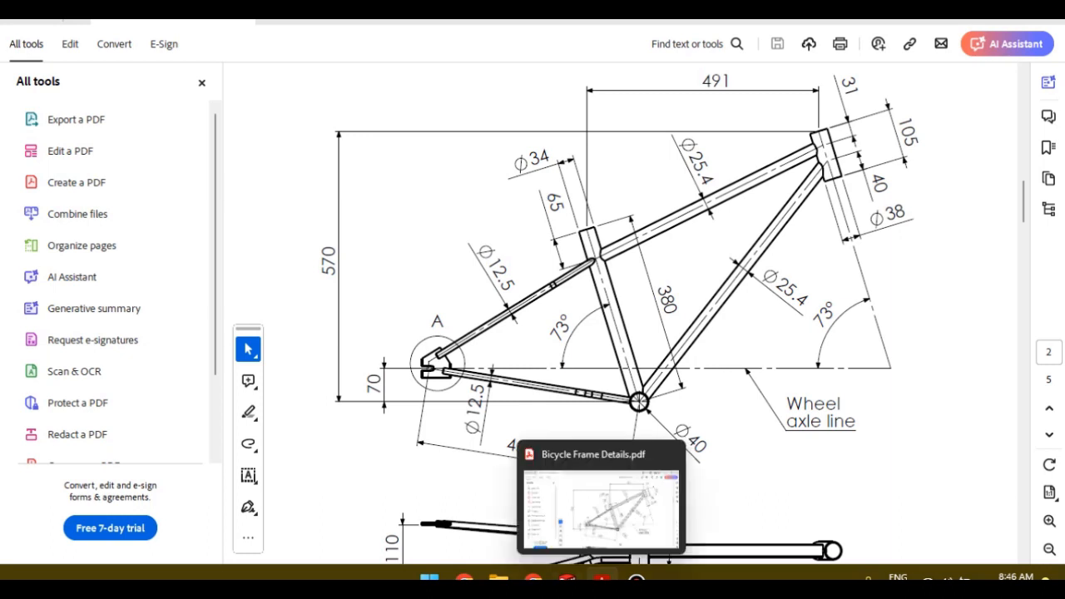
click(613, 579)
key(Escape)
right_drag(528, 310, 531, 223)
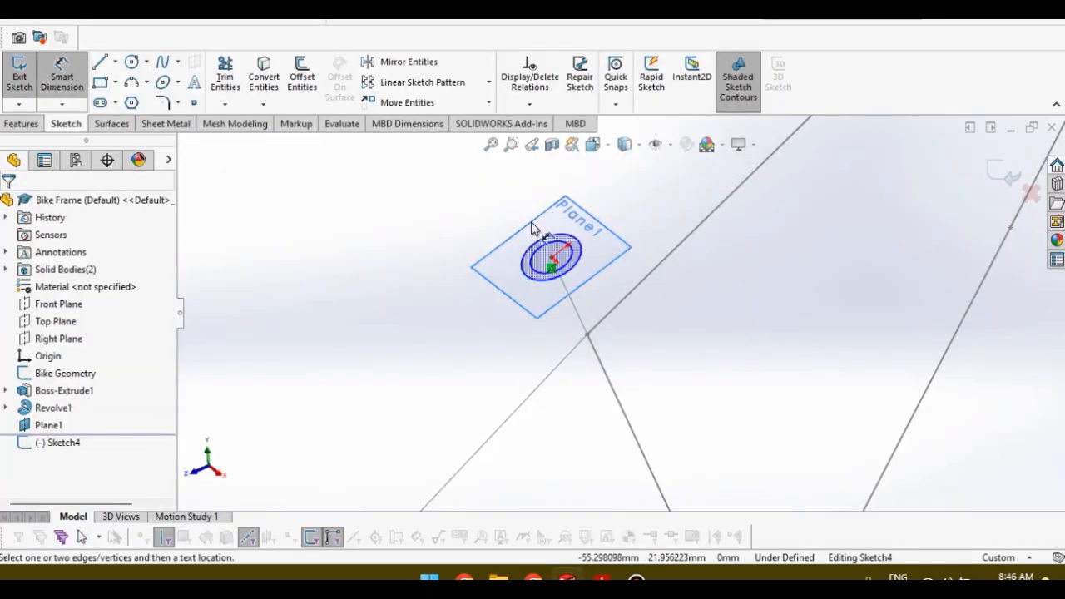
click(545, 248)
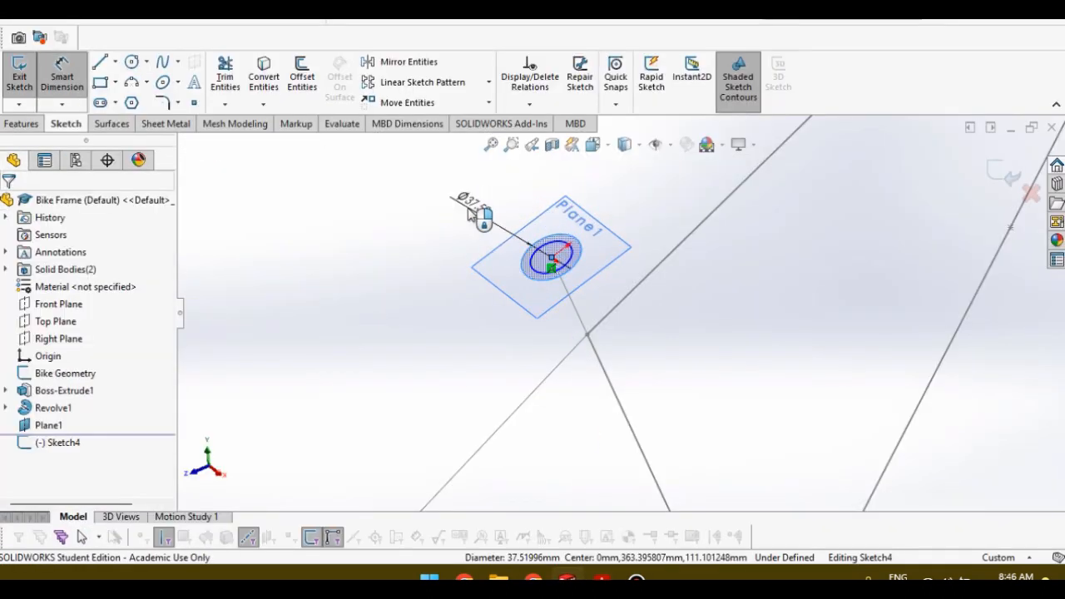
click(469, 212)
text(34)
key(Return)
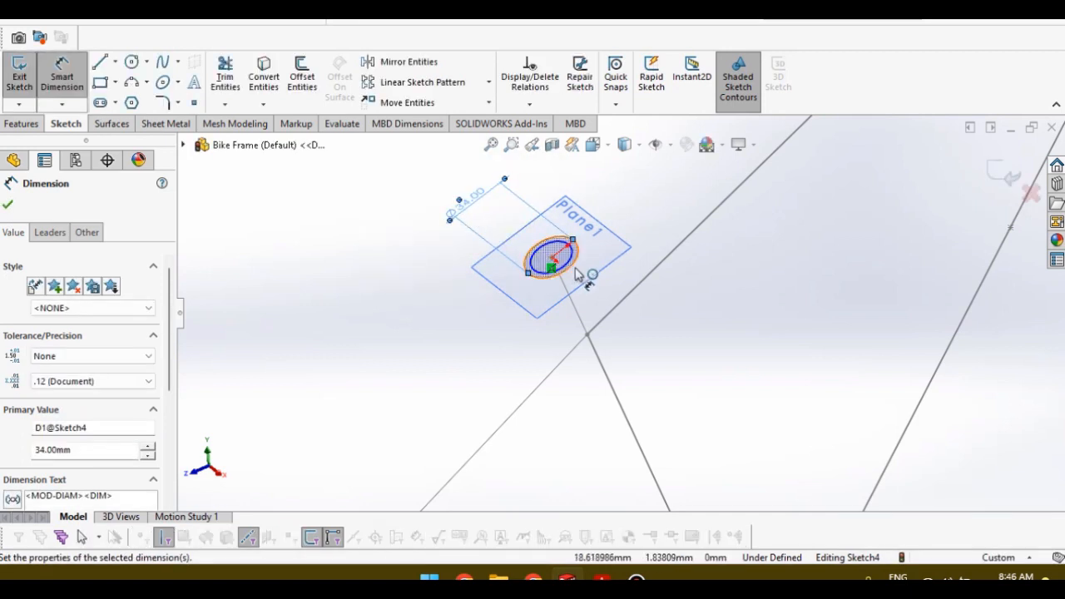
Step: Dimension the gap between the inner and outer circles as a 2 mm wall thickness
scroll(583, 274, down, 4)
click(585, 249)
click(599, 242)
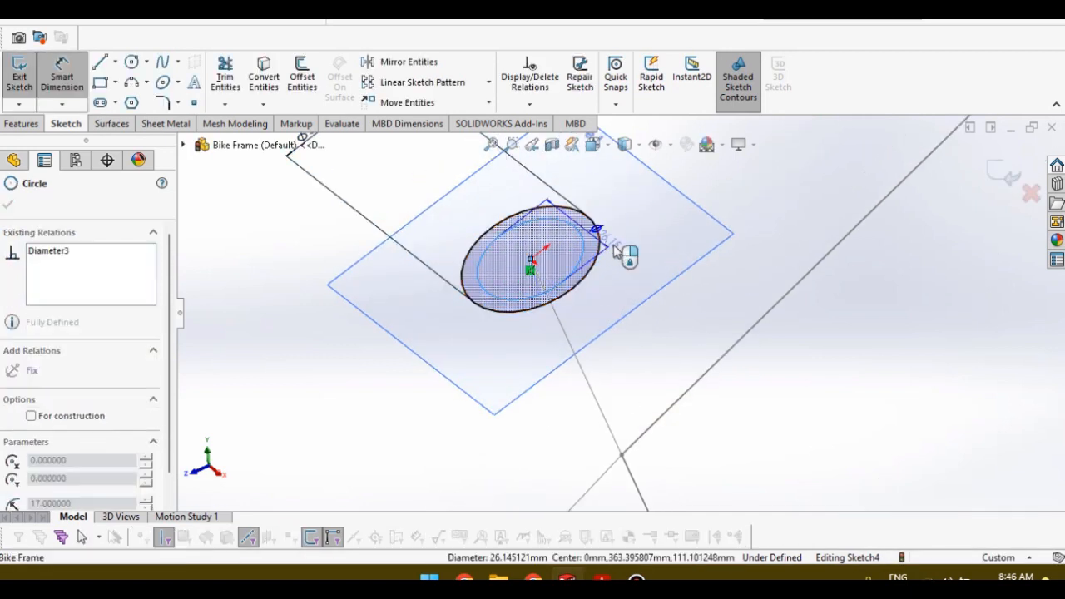
click(652, 254)
text(2743954mm)
key(Return)
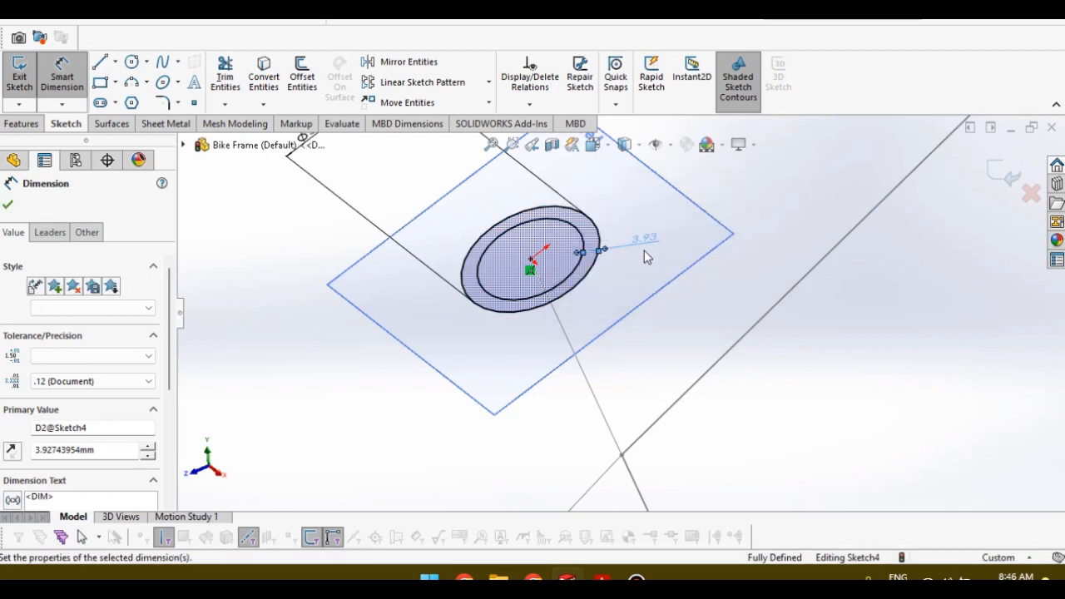
scroll(649, 348, up, 4)
scroll(666, 358, up, 3)
scroll(703, 387, down, 1)
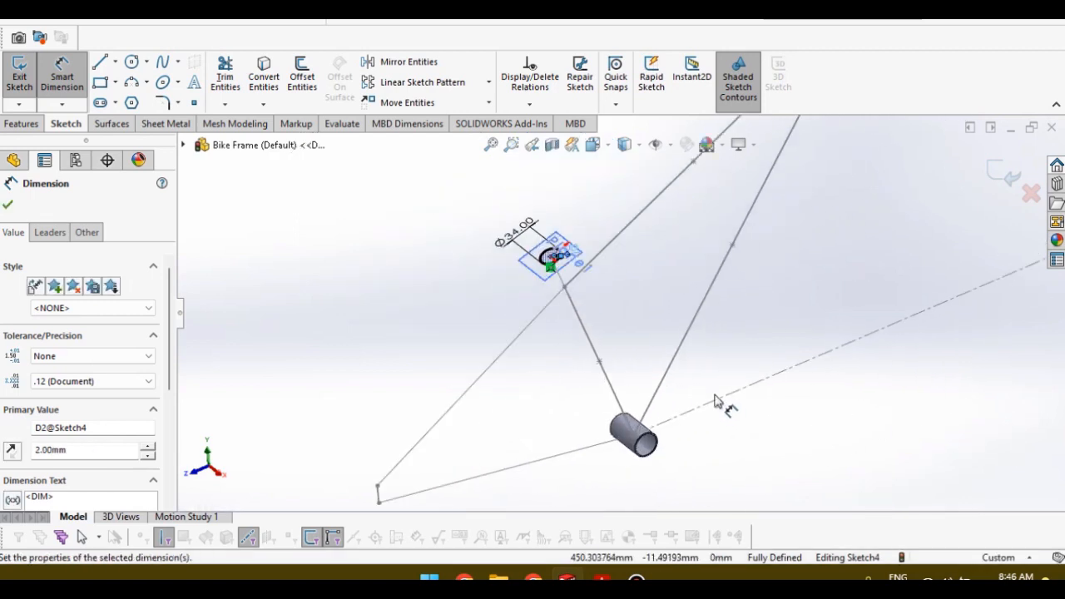
Step: Start a Boss-Extrude of the ring profile with a Blind end condition, reversed to run down the seat tube line
click(22, 123)
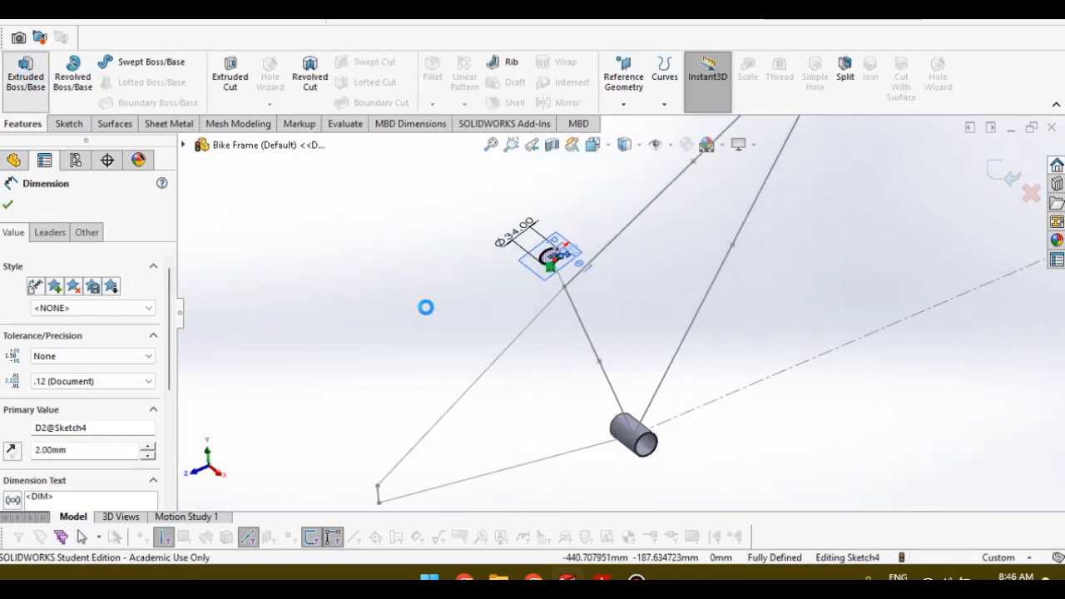
scroll(428, 305, down, 2)
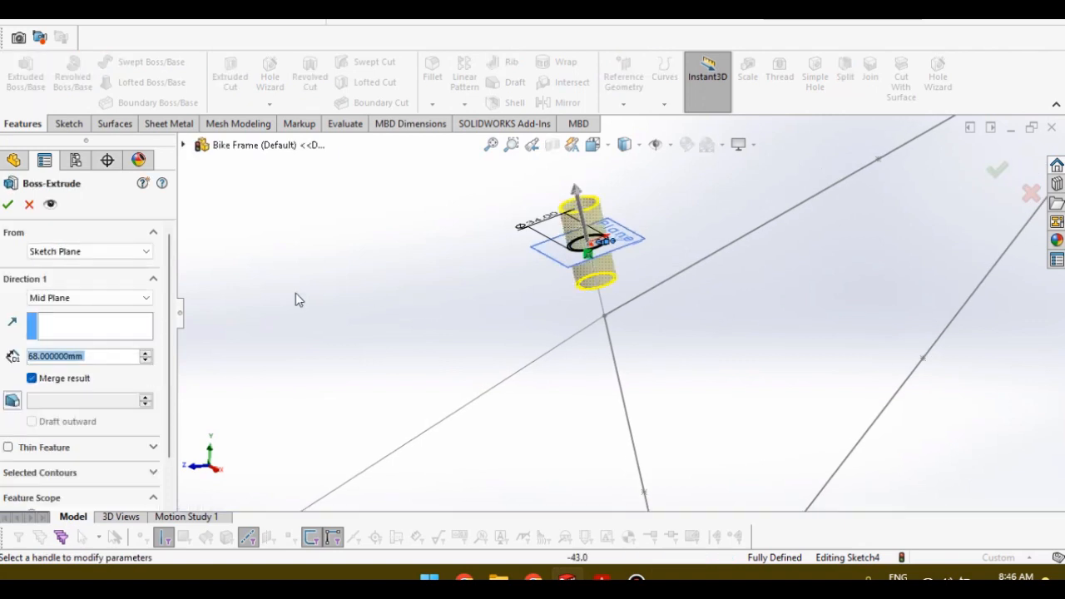
click(98, 300)
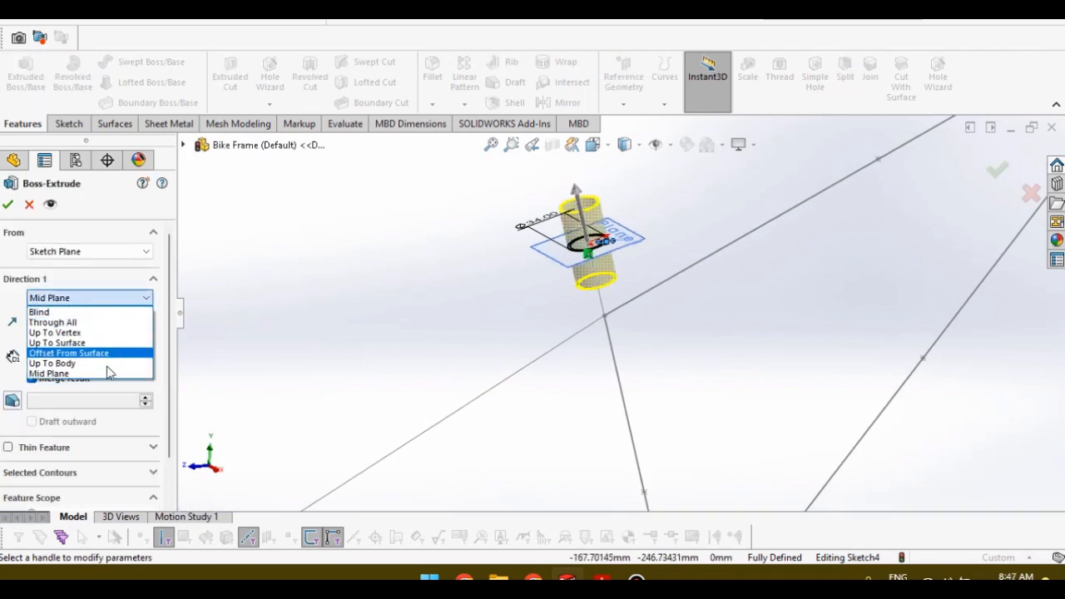
click(122, 312)
click(12, 299)
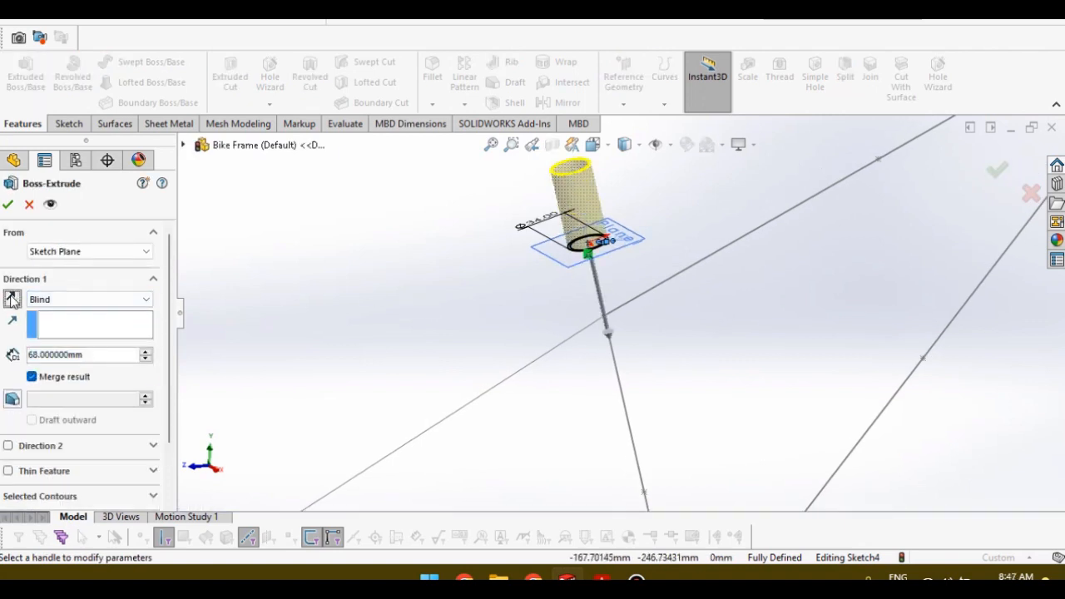
scroll(625, 325, up, 4)
scroll(686, 403, down, 3)
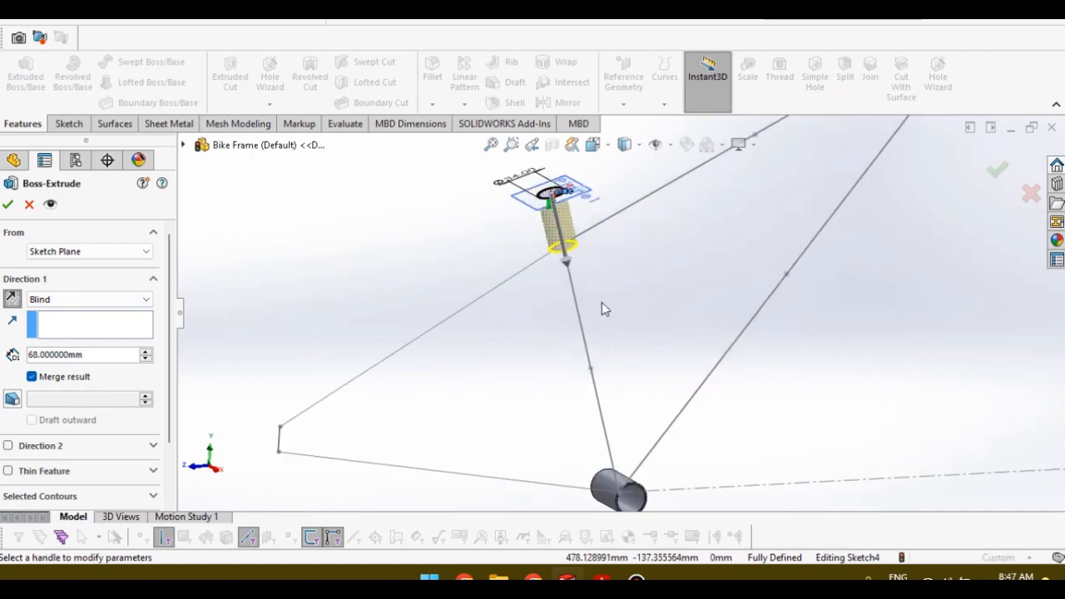
Step: Stretch the seat tube extrusion to a depth of 380 mm, down to the bottom bracket's centre
click(569, 263)
click(616, 494)
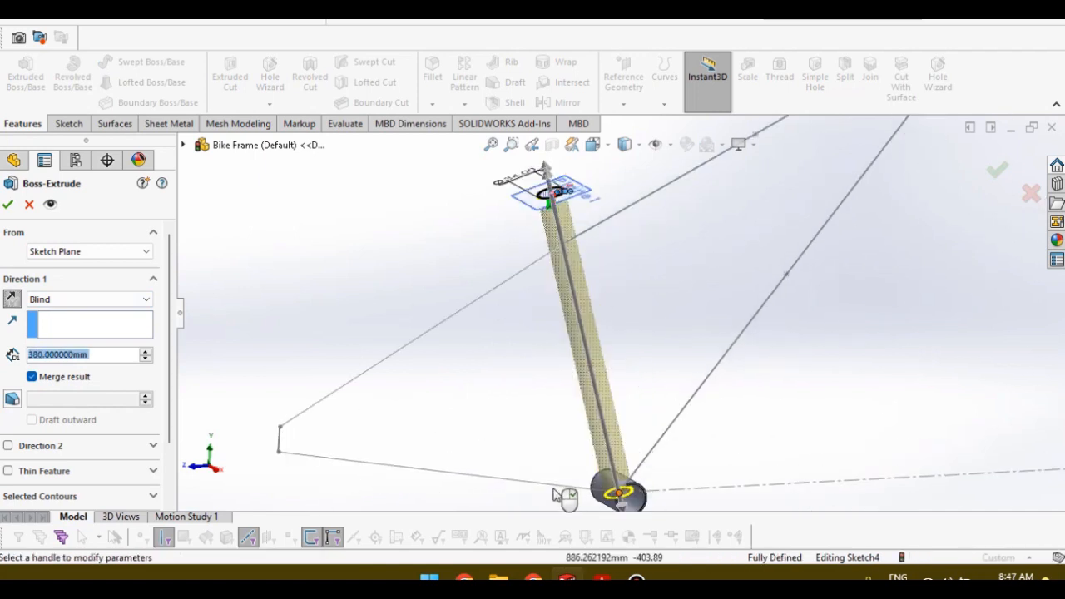
scroll(542, 475, up, 3)
scroll(649, 350, down, 6)
mouse_move(658, 333)
middle_down()
mouse_move(635, 314)
mouse_move(666, 321)
mouse_move(674, 341)
middle_up()
scroll(645, 316, up, 3)
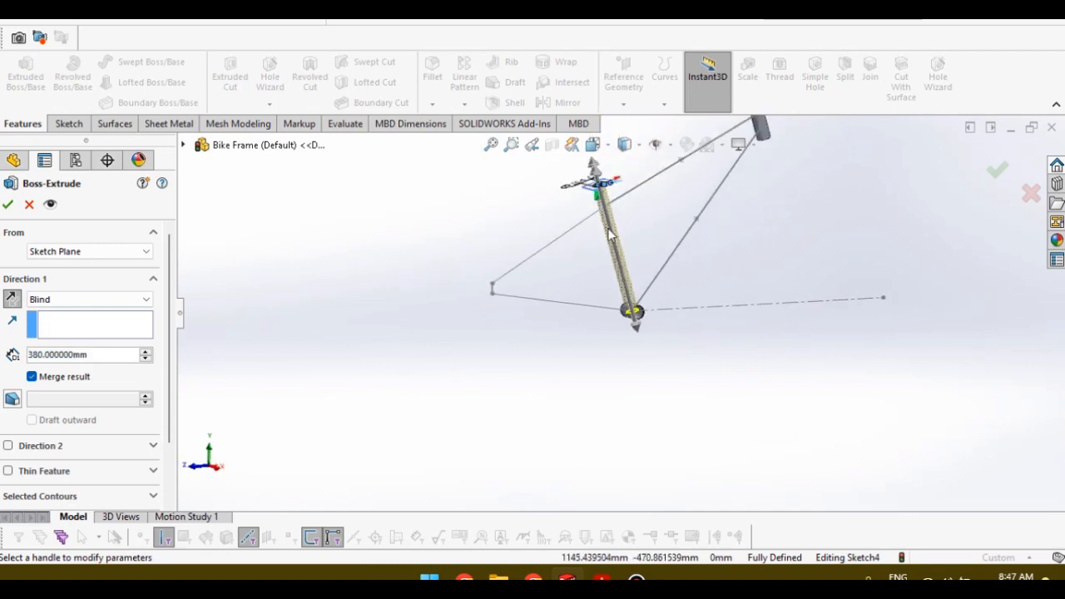
scroll(610, 232, down, 3)
Step: Change the extrusion's end condition to Up To Surface and end it at the bottom bracket shell's outer cylindrical face
click(117, 302)
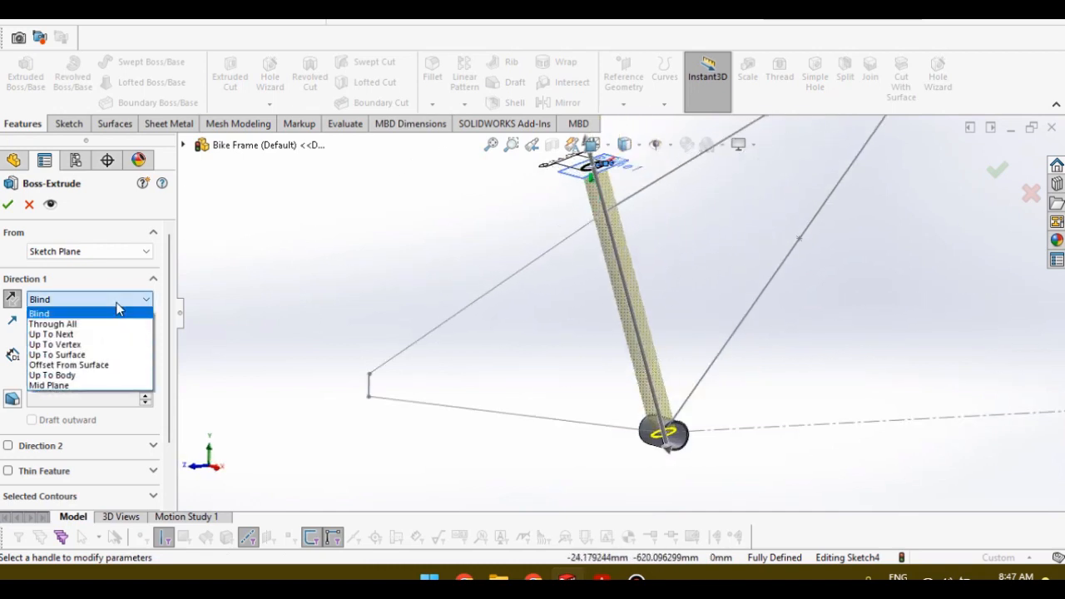
click(103, 357)
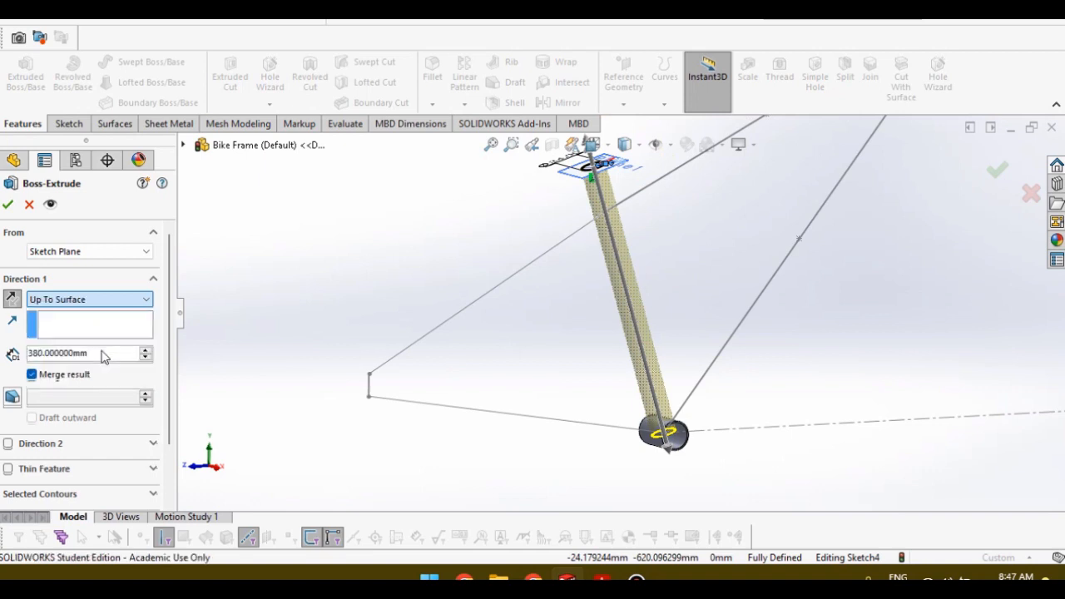
scroll(637, 433, down, 3)
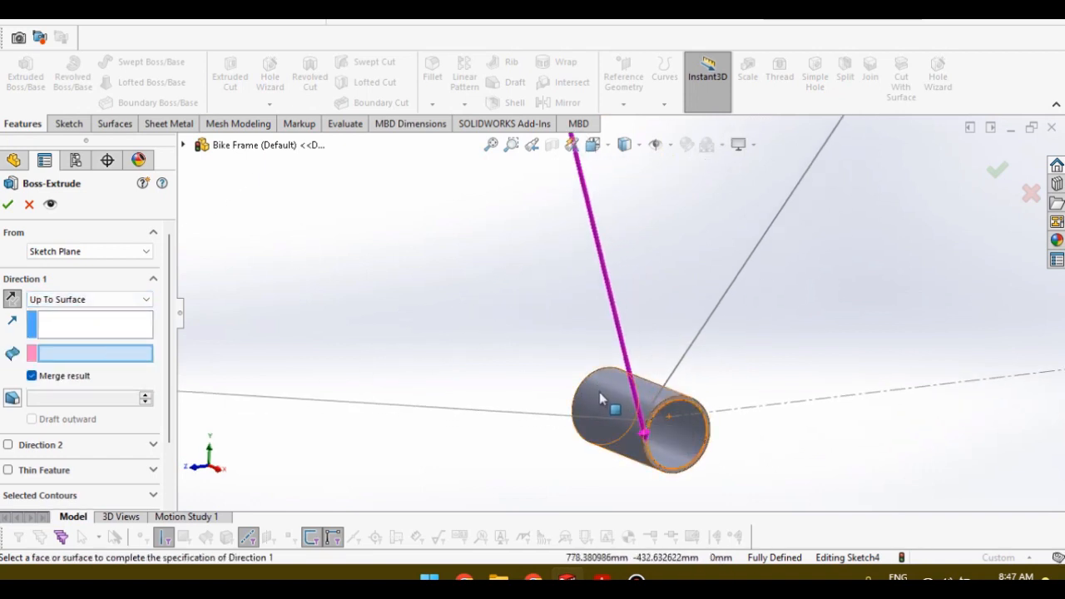
click(600, 391)
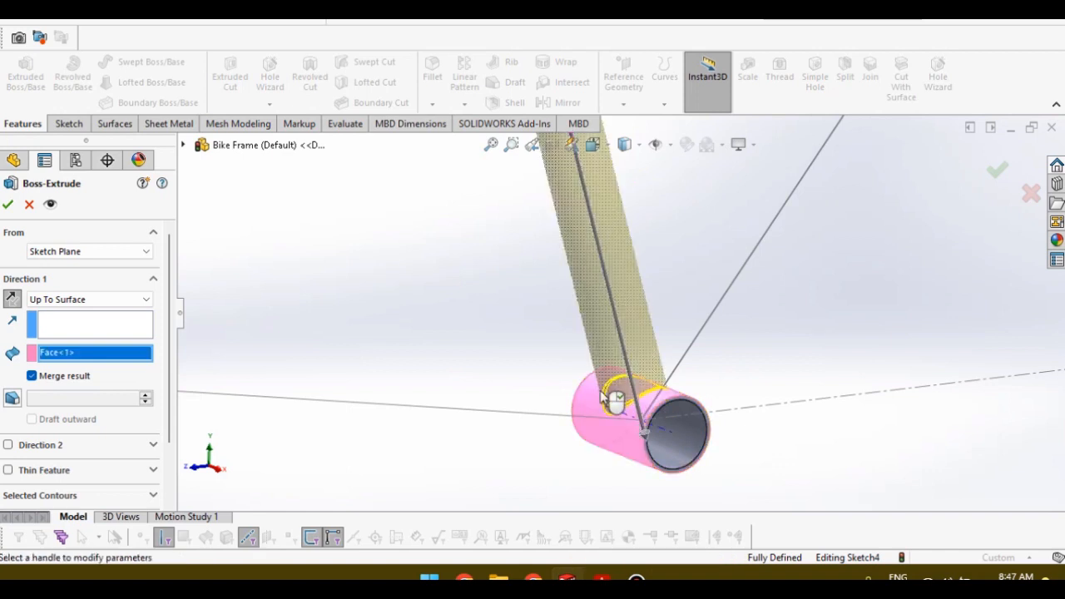
mouse_move(471, 344)
middle_down()
mouse_move(407, 262)
mouse_move(485, 339)
middle_up()
scroll(670, 390, down, 3)
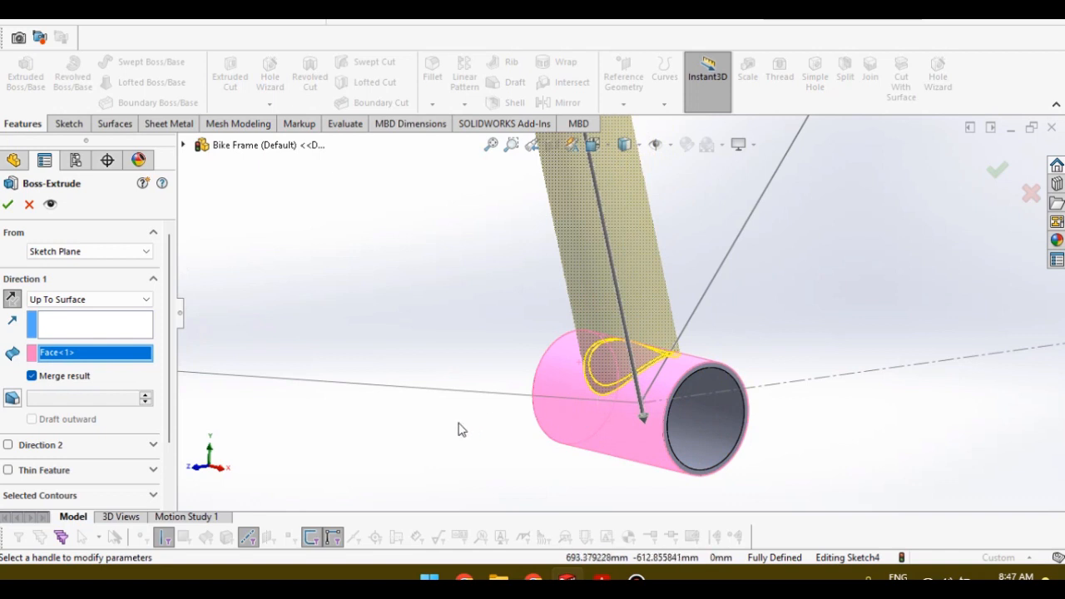
scroll(390, 364, up, 5)
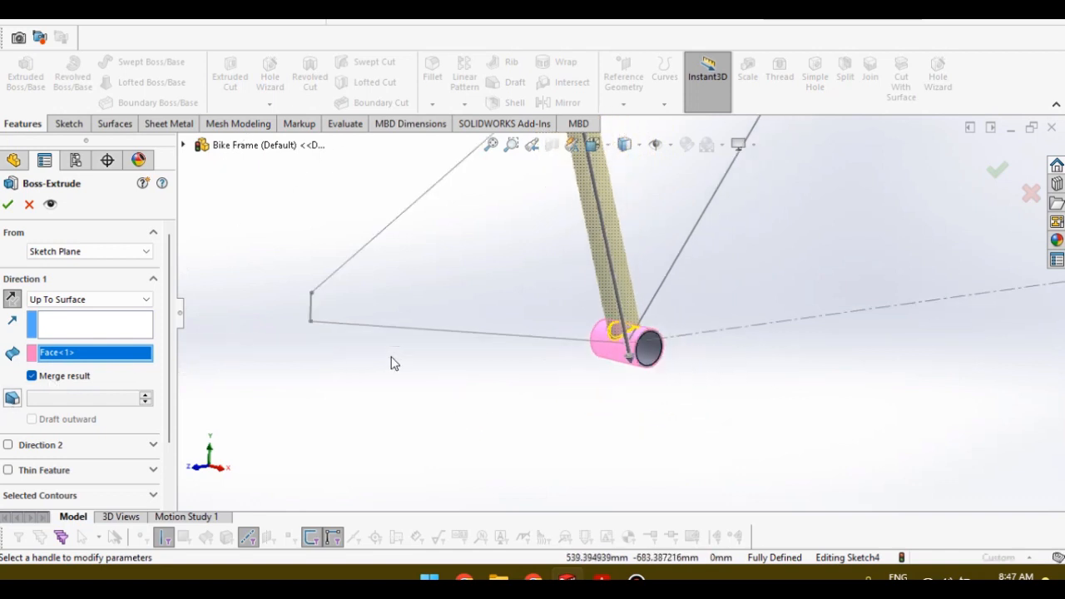
middle_drag(392, 361, 560, 253)
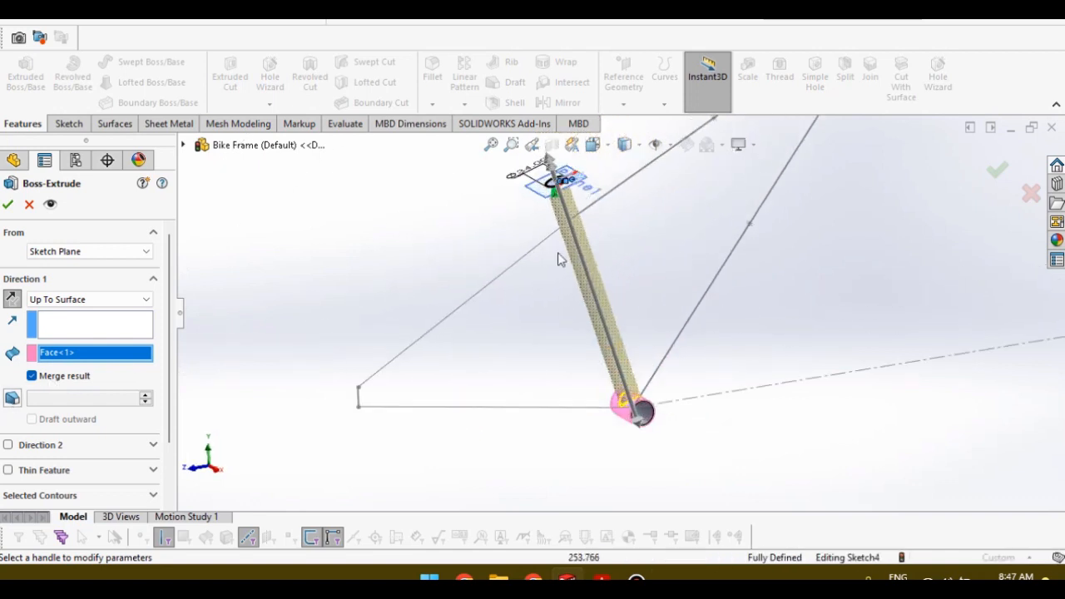
Step: Turn off Merge result, complete the seat tube extrusion as a separate body, and inspect its joint with the bottom bracket
click(60, 380)
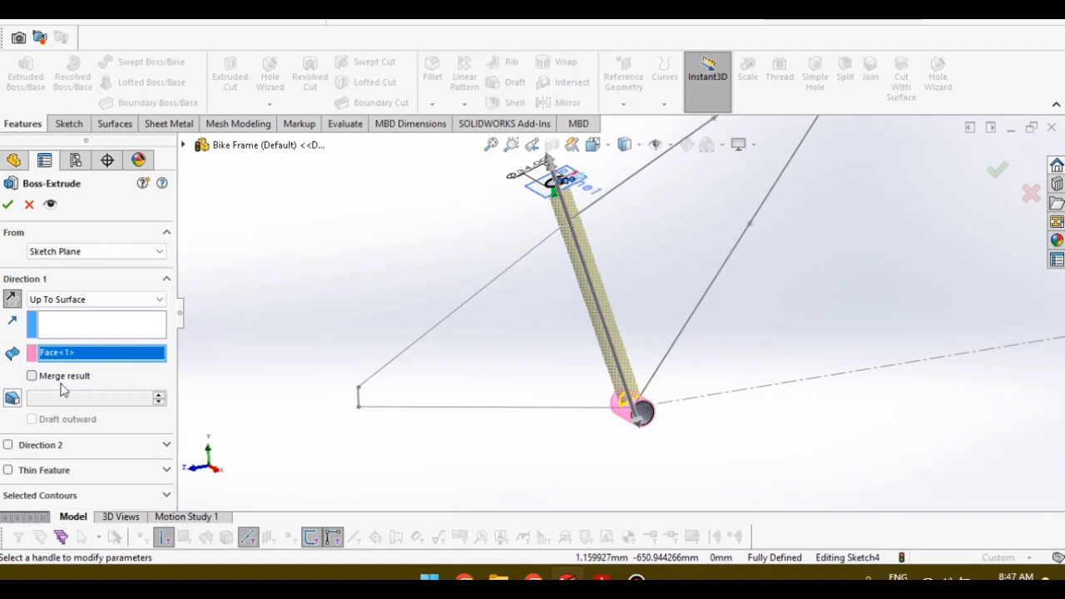
middle_drag(566, 400, 593, 416)
click(8, 205)
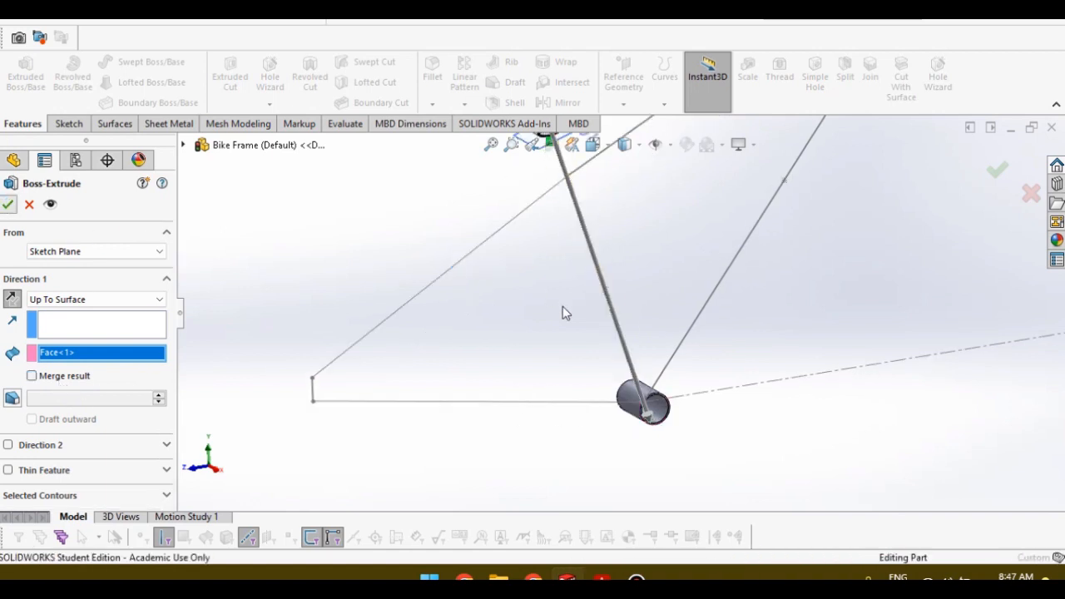
click(564, 451)
scroll(564, 452, up, 3)
scroll(657, 375, down, 10)
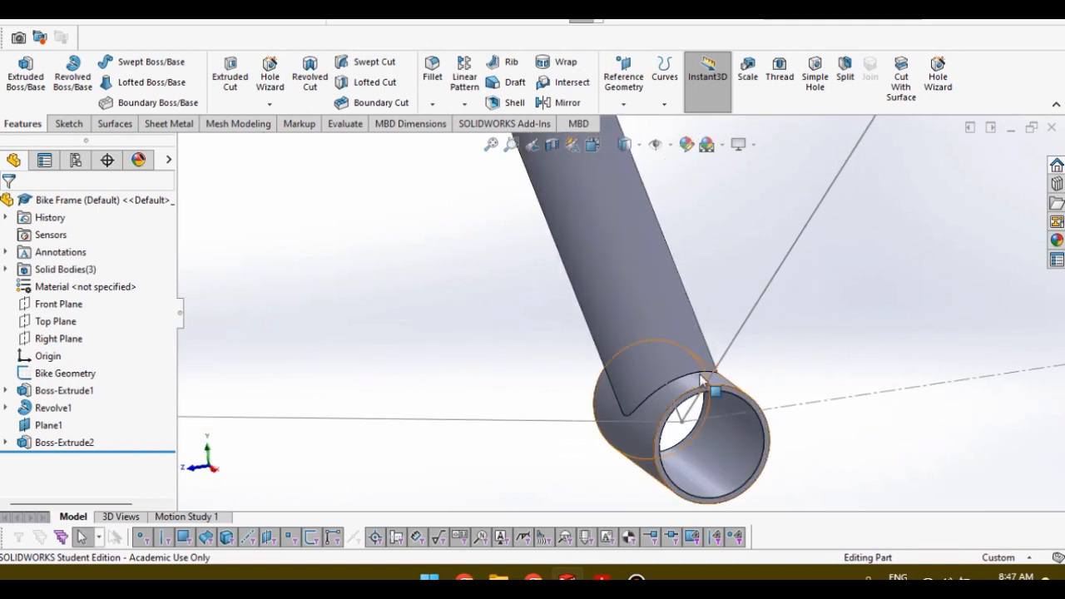
scroll(695, 378, up, 5)
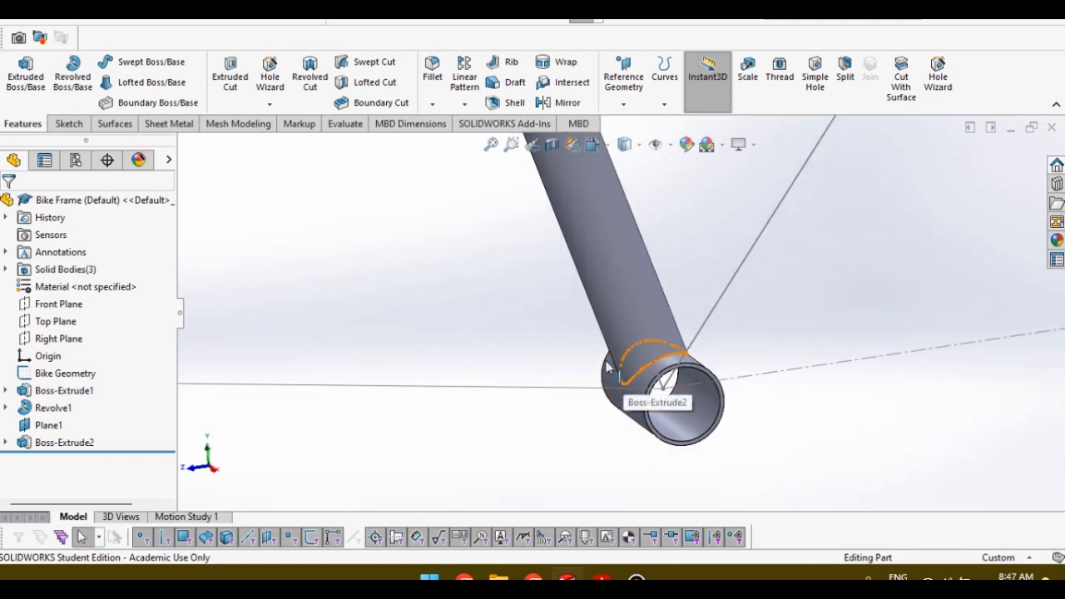
scroll(649, 216, up, 1)
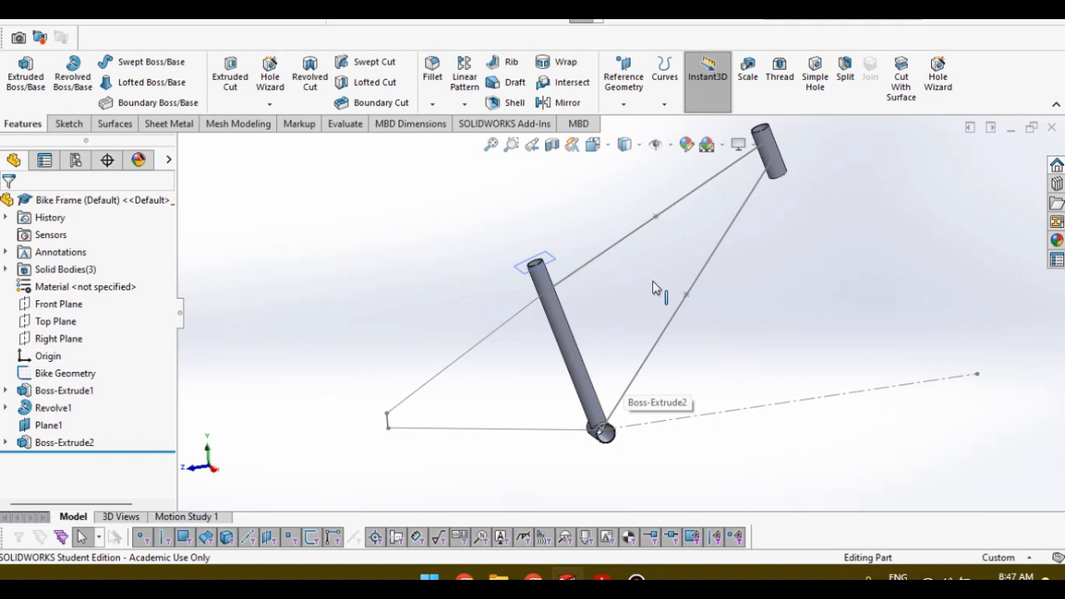
Step: Create a reference plane through the midpoint of the top tube line, perpendicular to that line
mouse_move(623, 398)
middle_down()
mouse_move(596, 400)
mouse_move(590, 335)
mouse_move(625, 382)
mouse_move(606, 369)
mouse_move(666, 254)
mouse_move(618, 250)
mouse_move(662, 276)
mouse_move(674, 255)
middle_up()
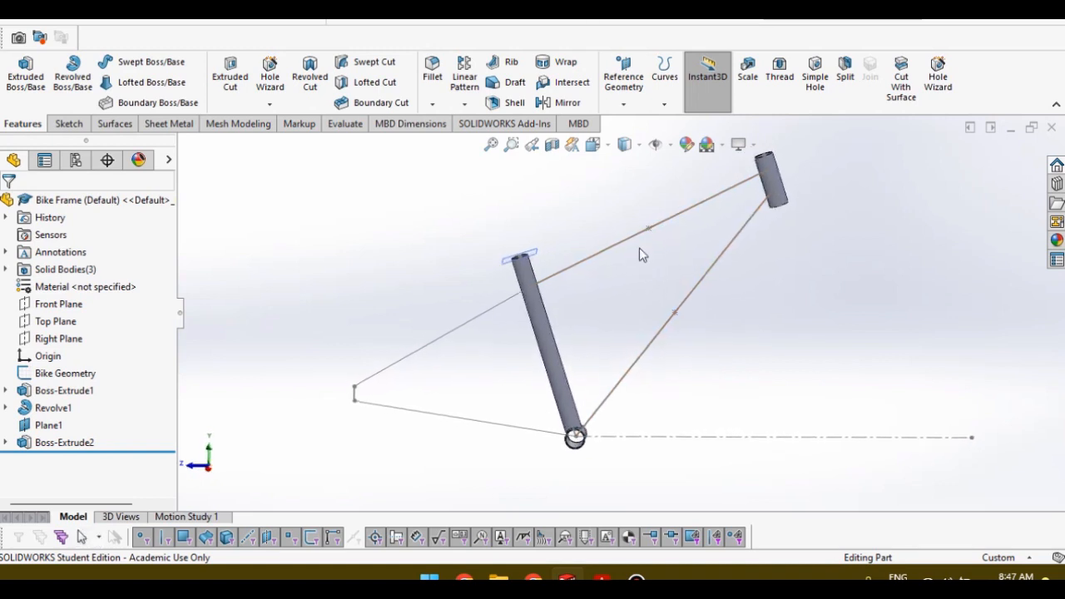
scroll(654, 244, down, 3)
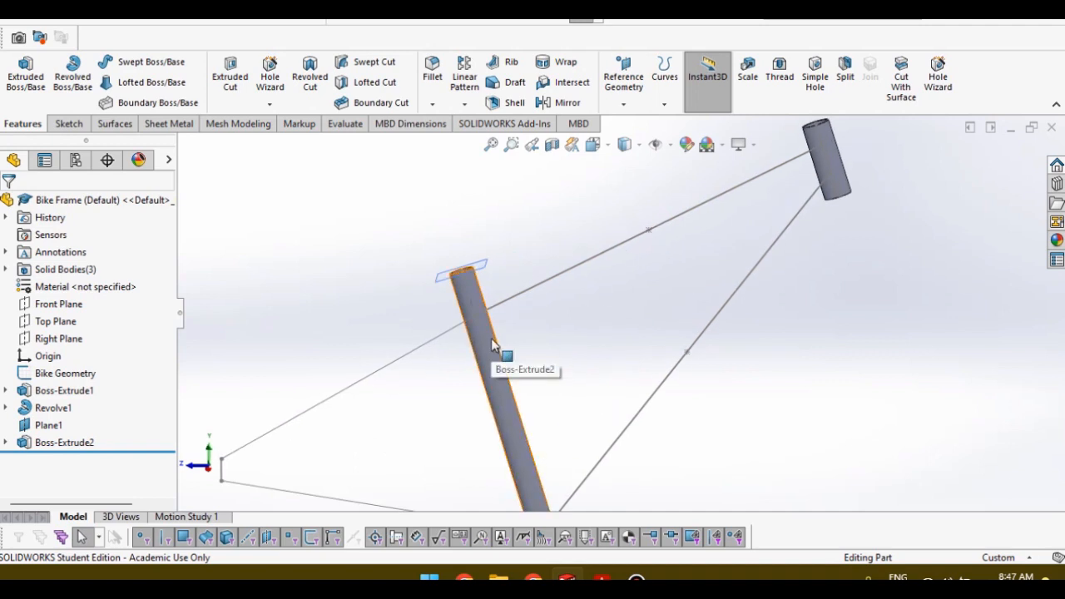
click(651, 232)
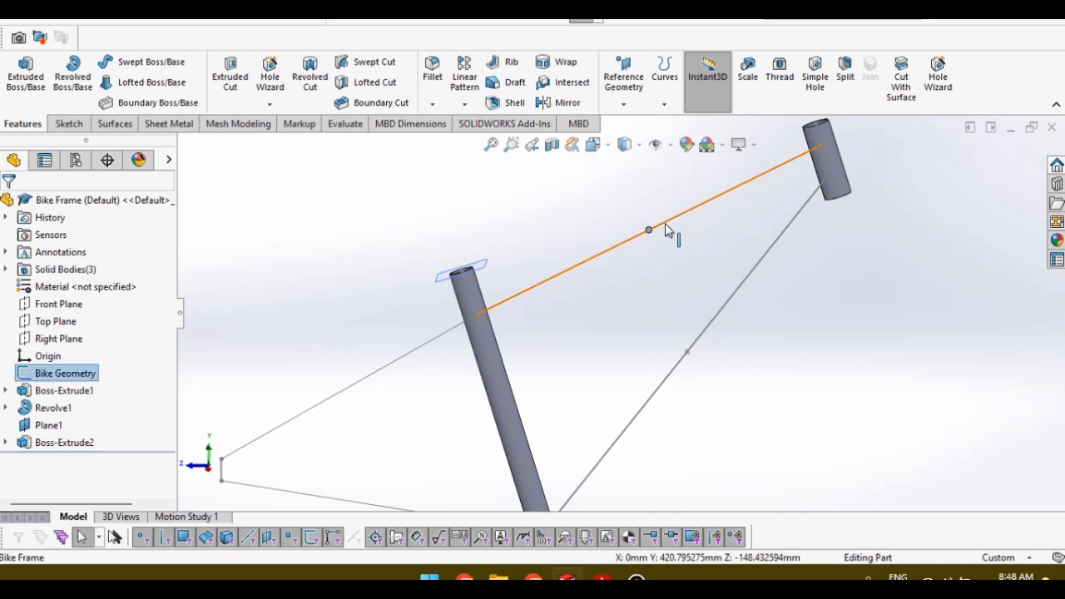
click(665, 225)
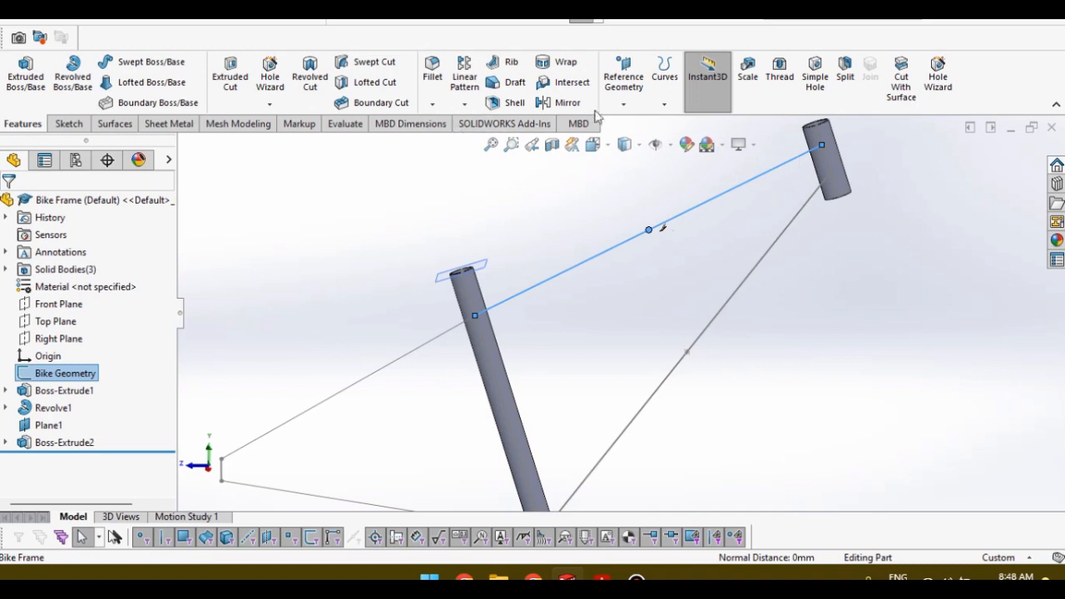
click(624, 104)
click(638, 121)
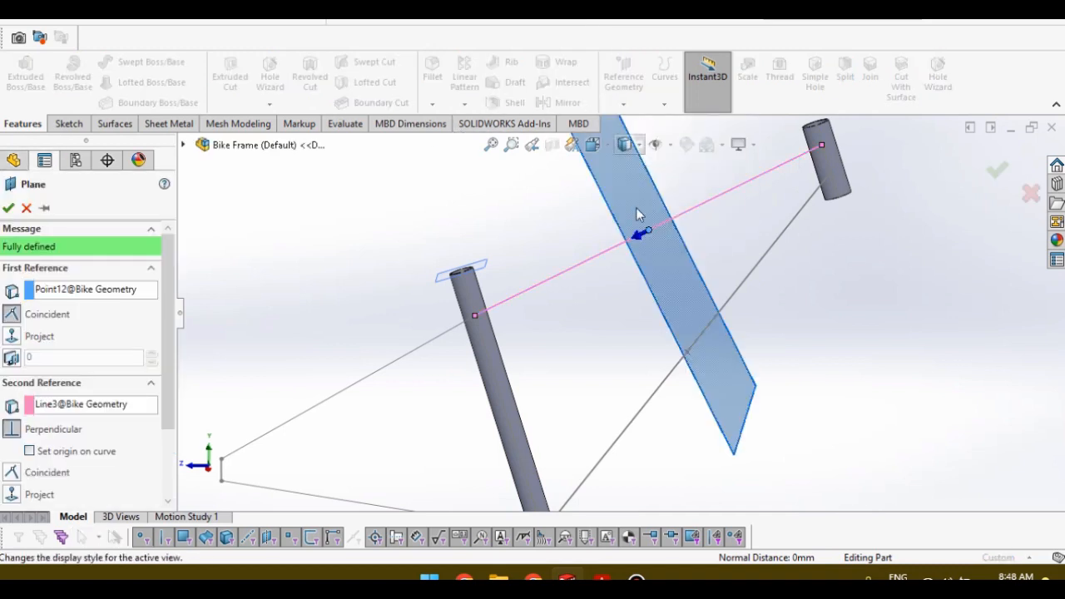
middle_drag(598, 215, 613, 249)
scroll(612, 249, up, 3)
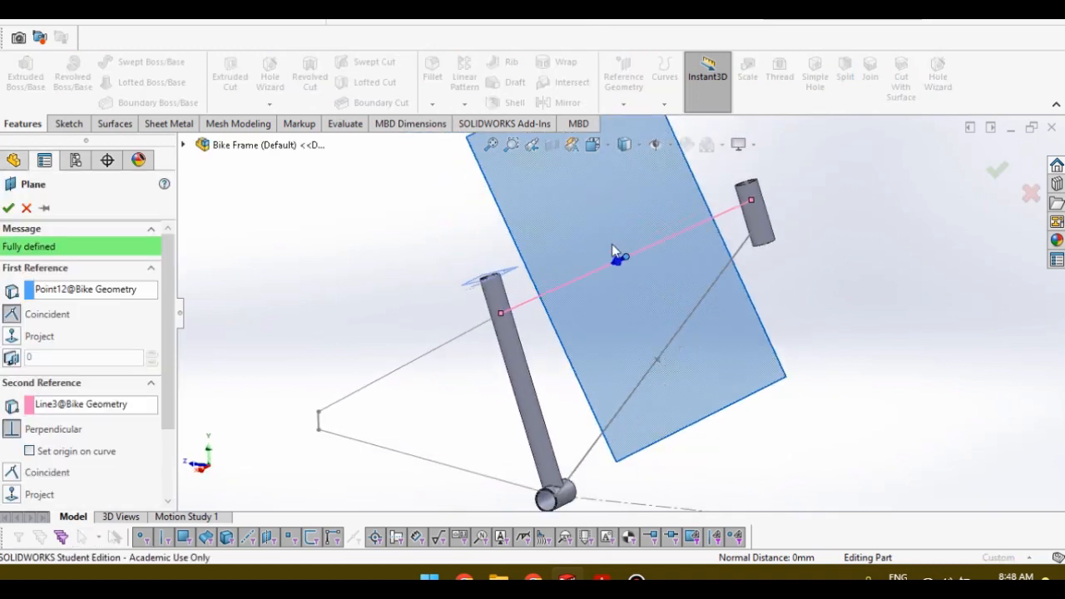
click(8, 208)
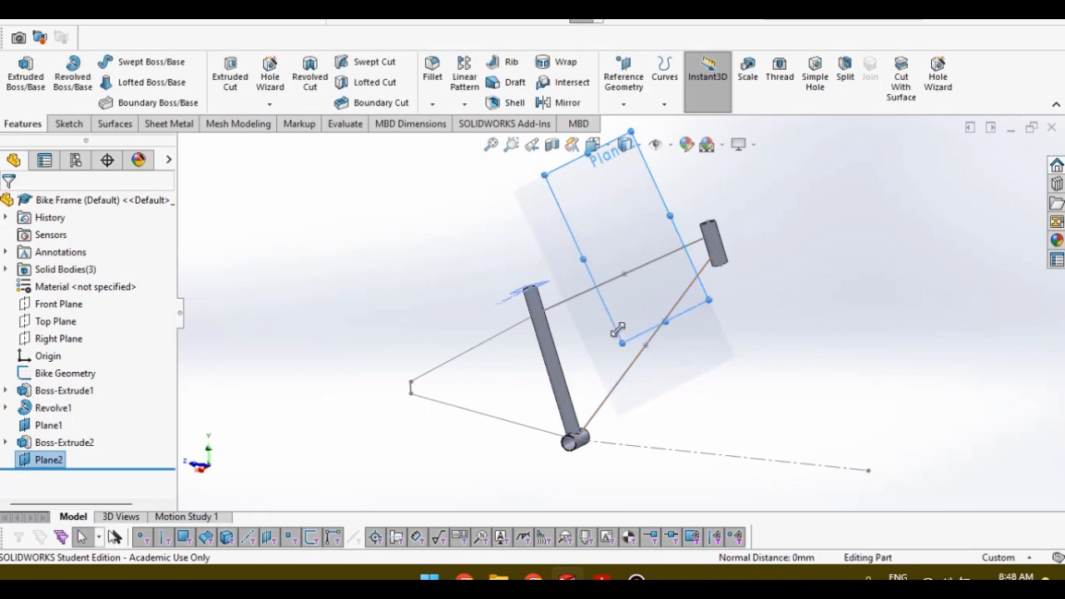
Step: Shrink the new plane's displayed outline to a small rectangle around the top tube line's midpoint
drag(617, 330, 622, 301)
scroll(623, 308, up, 2)
scroll(651, 221, down, 2)
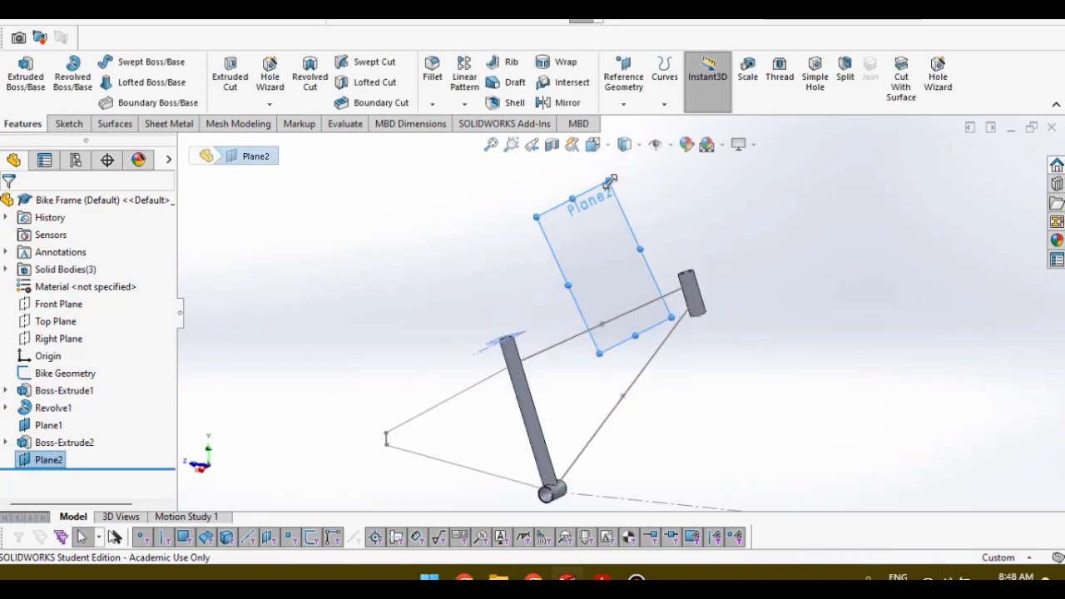
drag(610, 178, 605, 302)
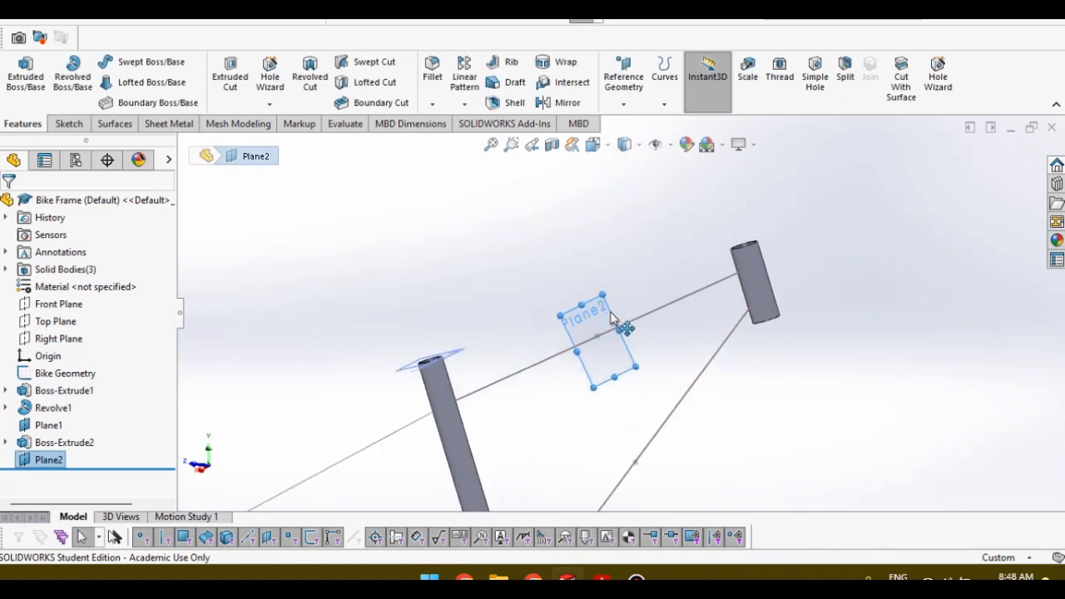
scroll(601, 310, down, 5)
click(540, 277)
scroll(557, 302, up, 3)
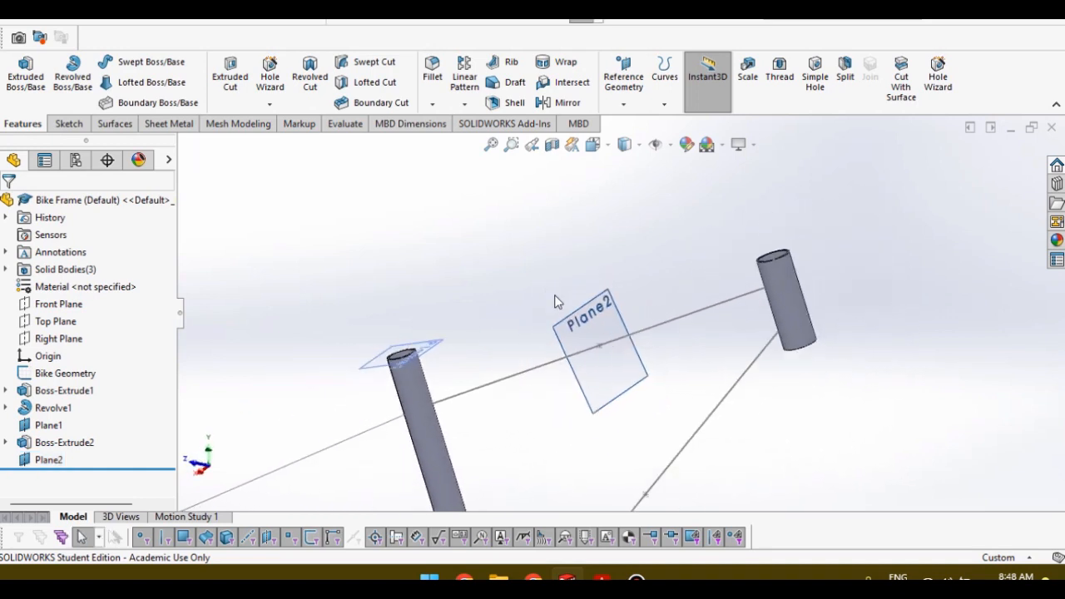
Step: Sketch two concentric circles on the top tube plane, centred on the line's midpoint, the outer about 79 mm in diameter
click(599, 326)
click(69, 123)
click(28, 77)
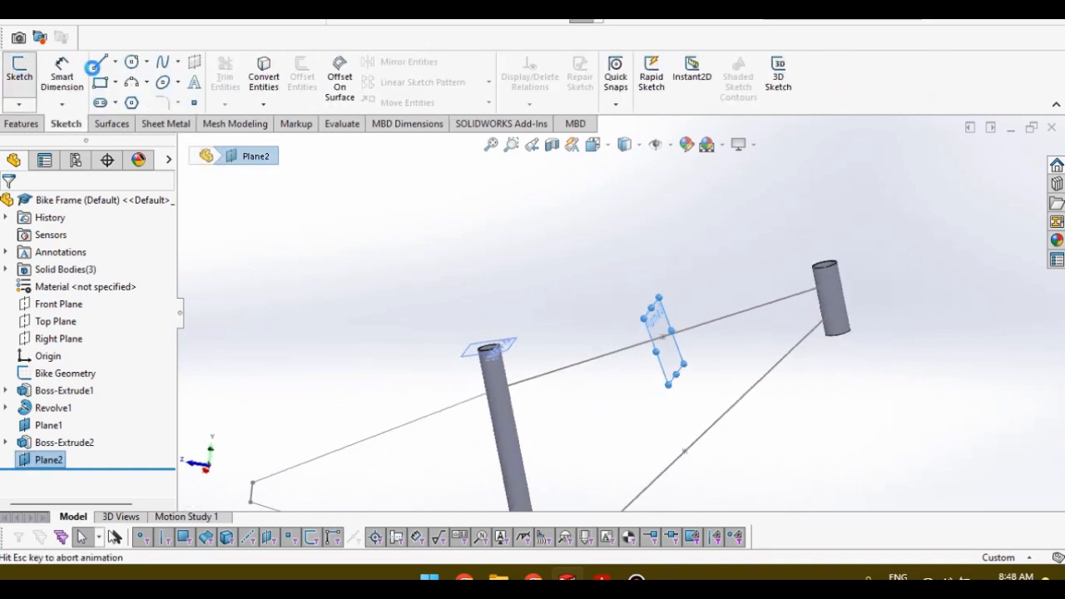
click(131, 63)
mouse_move(605, 298)
middle_down()
mouse_move(510, 290)
mouse_move(457, 304)
middle_up()
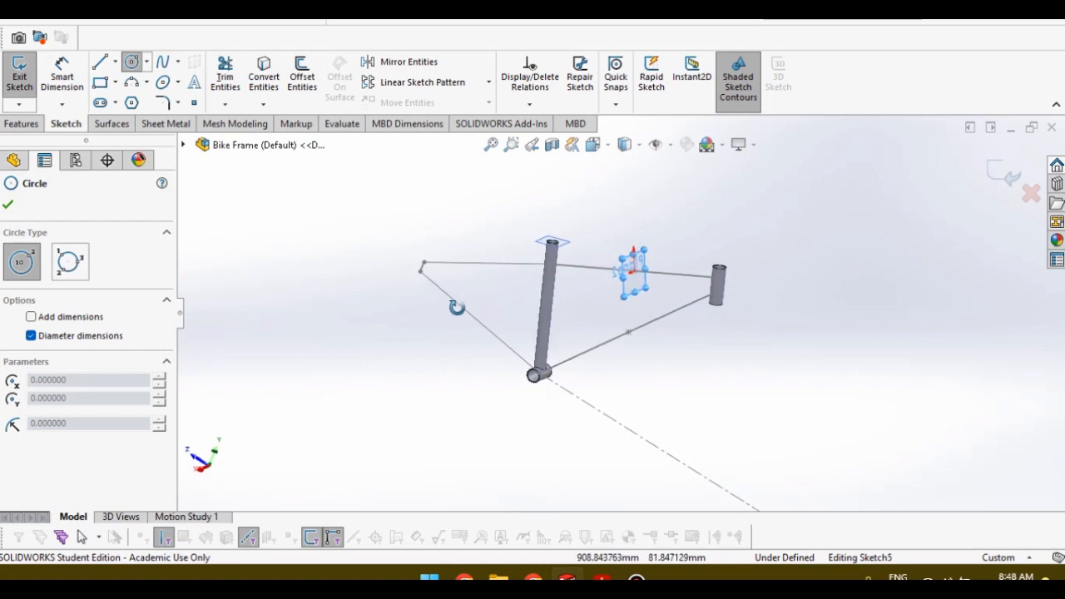
scroll(616, 233, down, 6)
scroll(785, 212, down, 2)
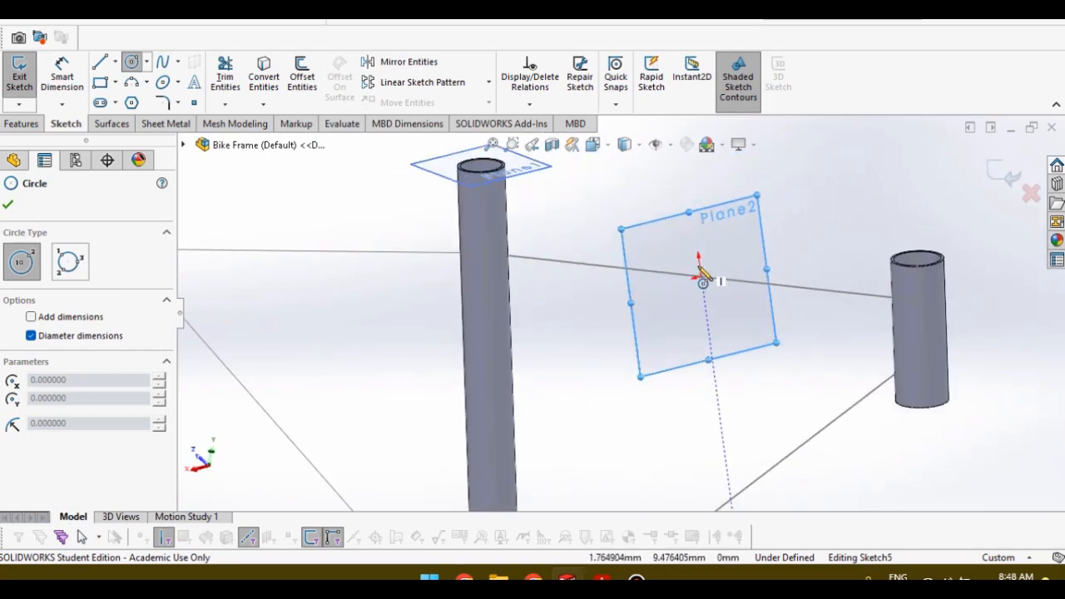
drag(702, 278, 707, 316)
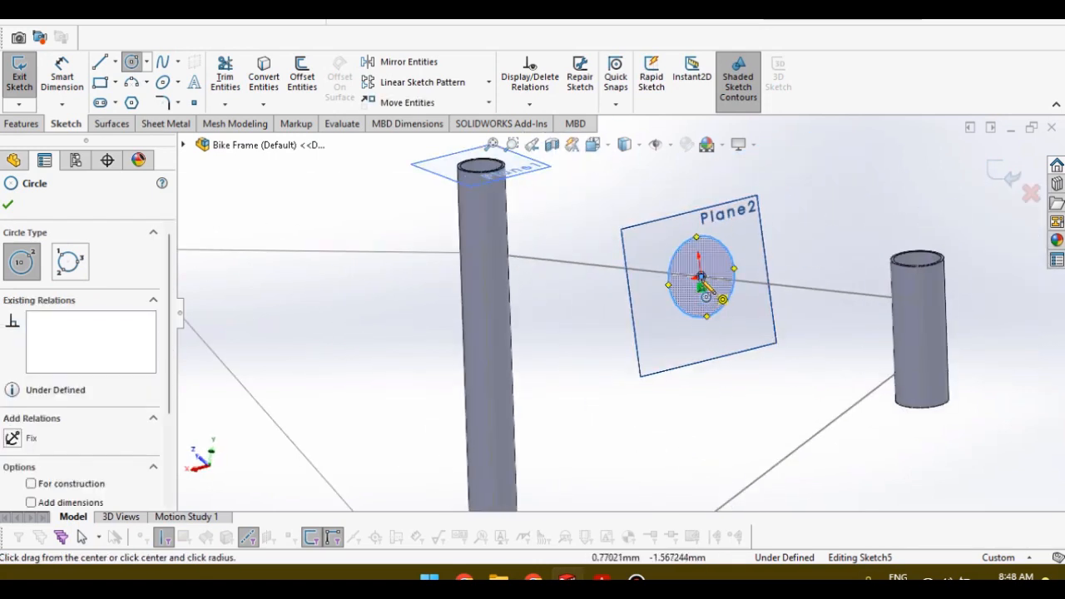
drag(702, 278, 679, 321)
key(Escape)
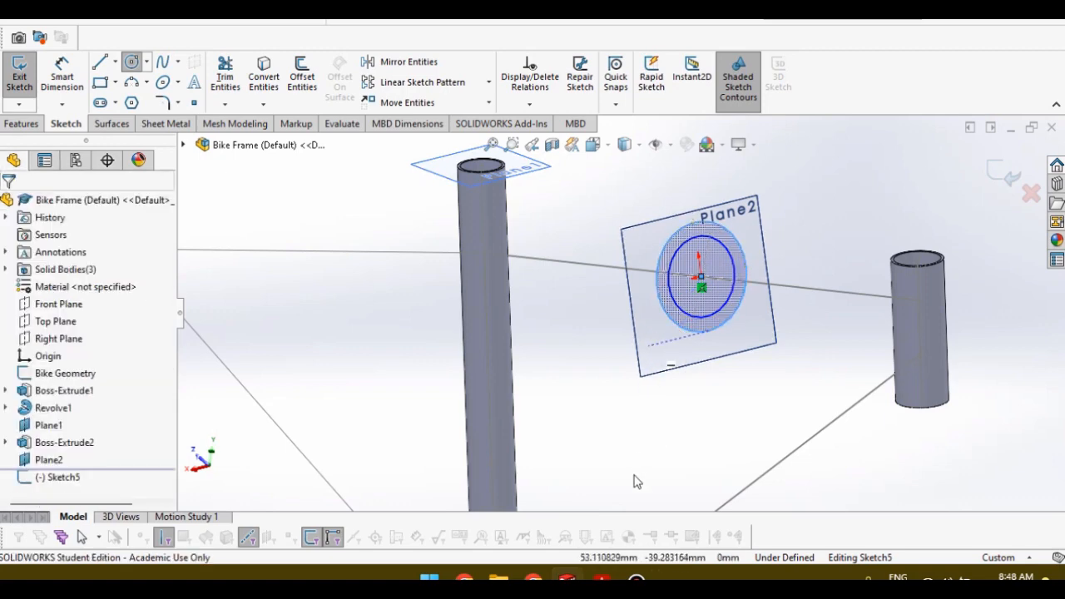
Step: Check the top tube diameter in the PDF drawing and dimension the larger circle to 25.4 mm diameter
click(602, 579)
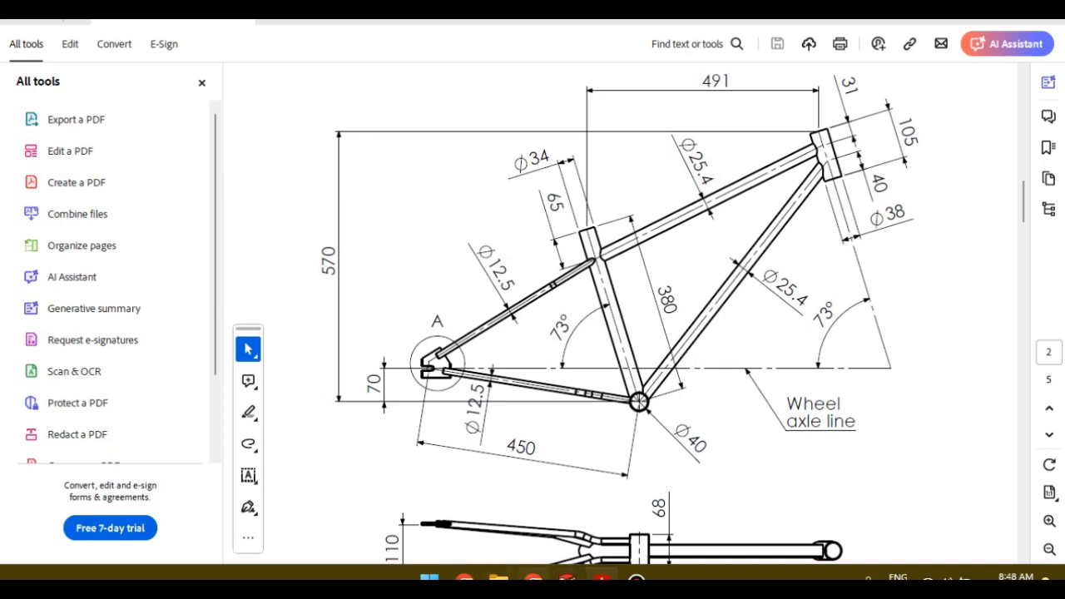
click(568, 580)
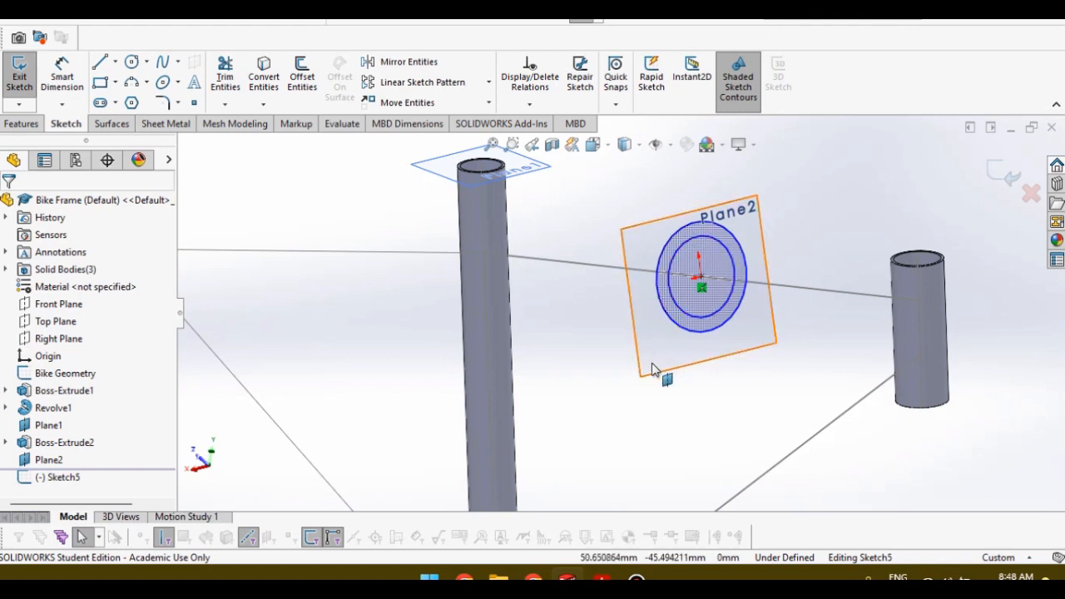
right_drag(654, 370, 652, 265)
click(662, 257)
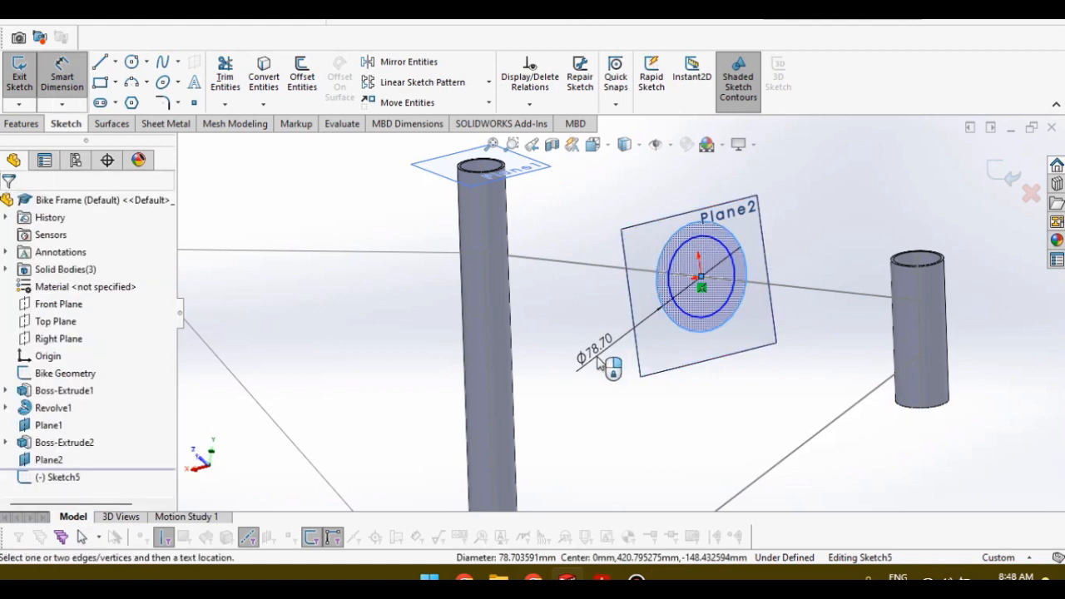
click(598, 356)
text(25.4)
key(Return)
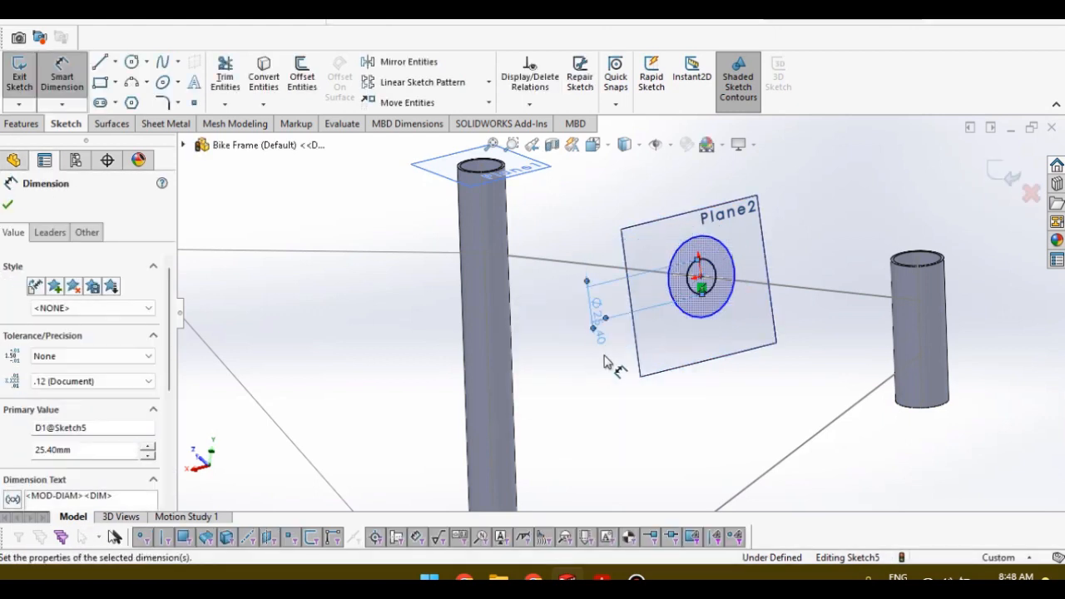
scroll(701, 325, down, 4)
key(Escape)
Step: Shrink the other circle to fit inside the 25.4 mm circle and dimension the gap between them as 2 mm
drag(702, 322, 666, 259)
right_drag(664, 355, 657, 270)
click(626, 259)
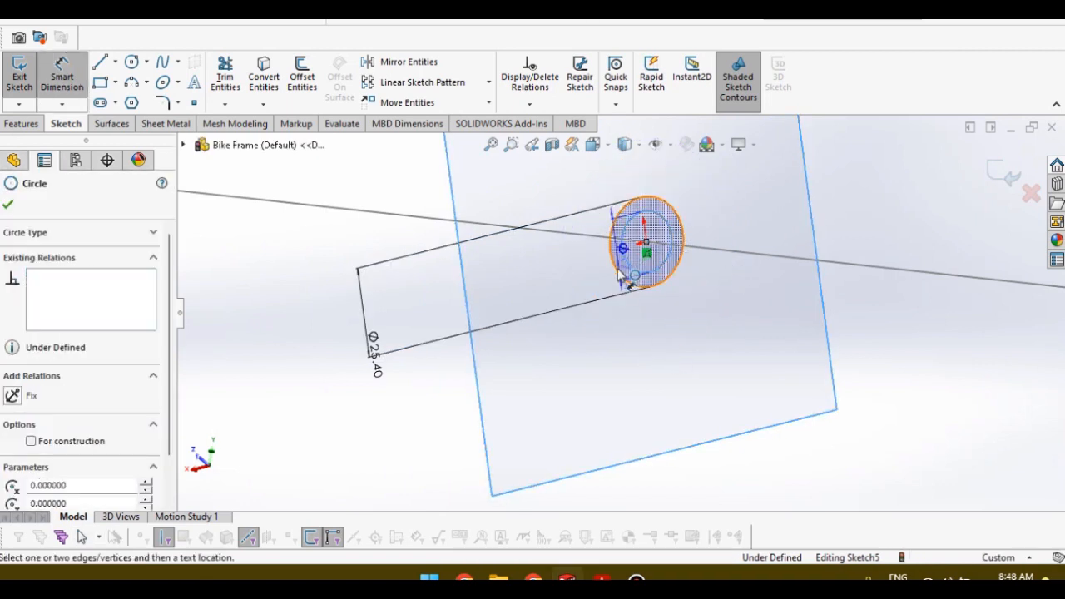
click(622, 277)
click(606, 290)
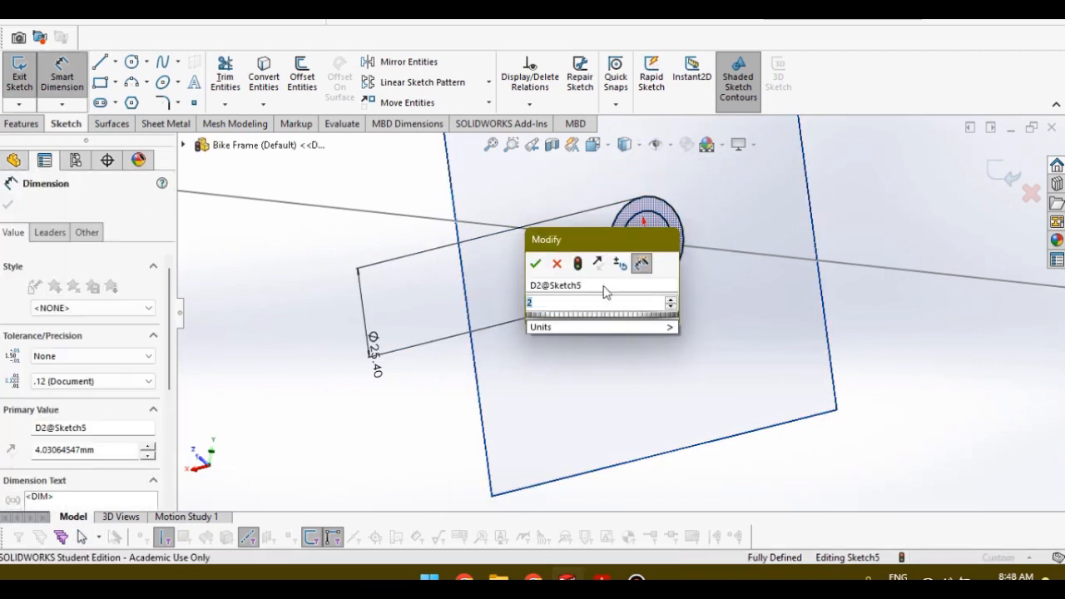
text(2)
key(Return)
scroll(602, 330, up, 5)
middle_drag(600, 334, 651, 328)
scroll(654, 333, down, 2)
key(Escape)
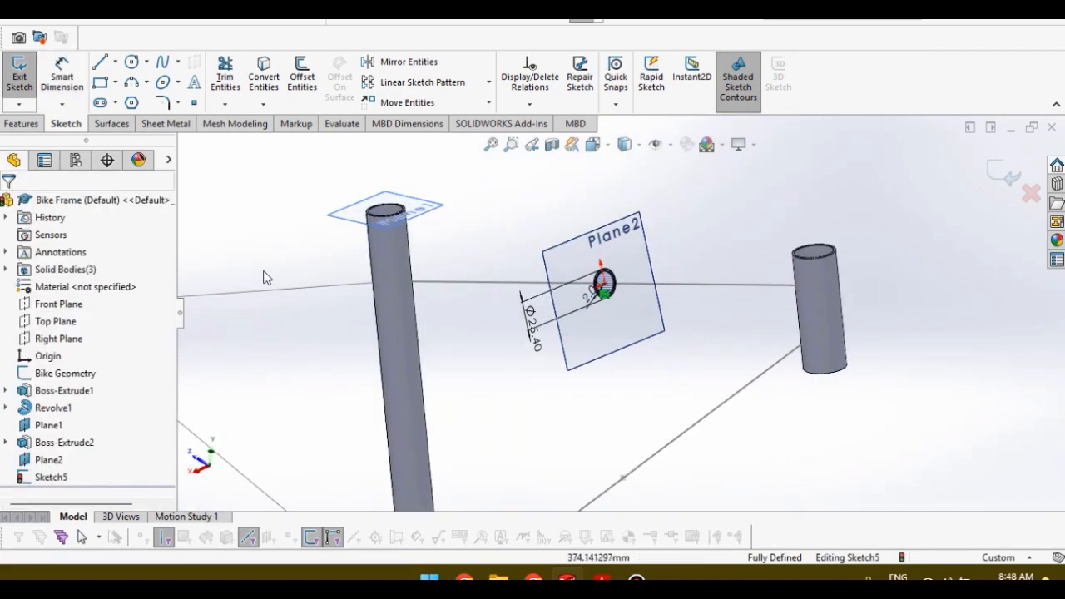
Step: Start a Boss-Extrude of the ring profile with Direction 1 set to Up To Surface, ending at the seat tube's outer face
click(18, 123)
click(25, 75)
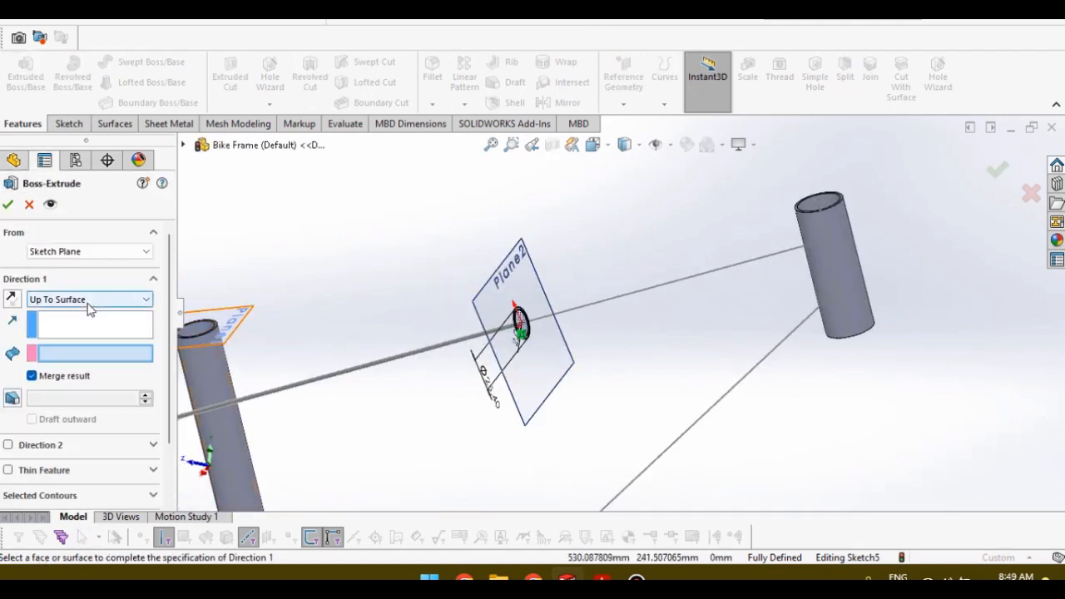
click(223, 376)
scroll(468, 346, up, 2)
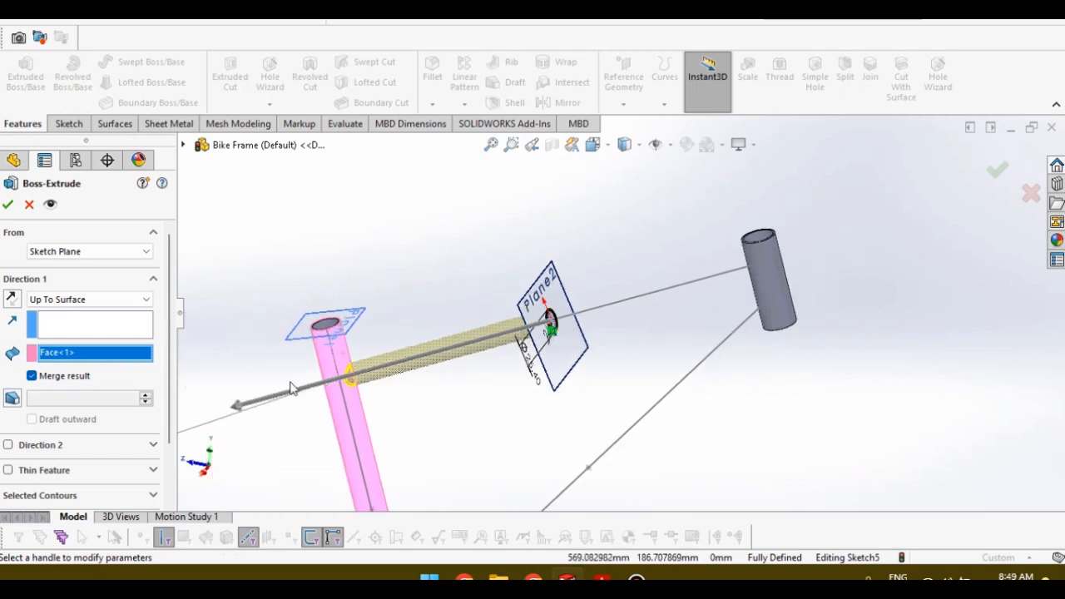
scroll(119, 405, down, 2)
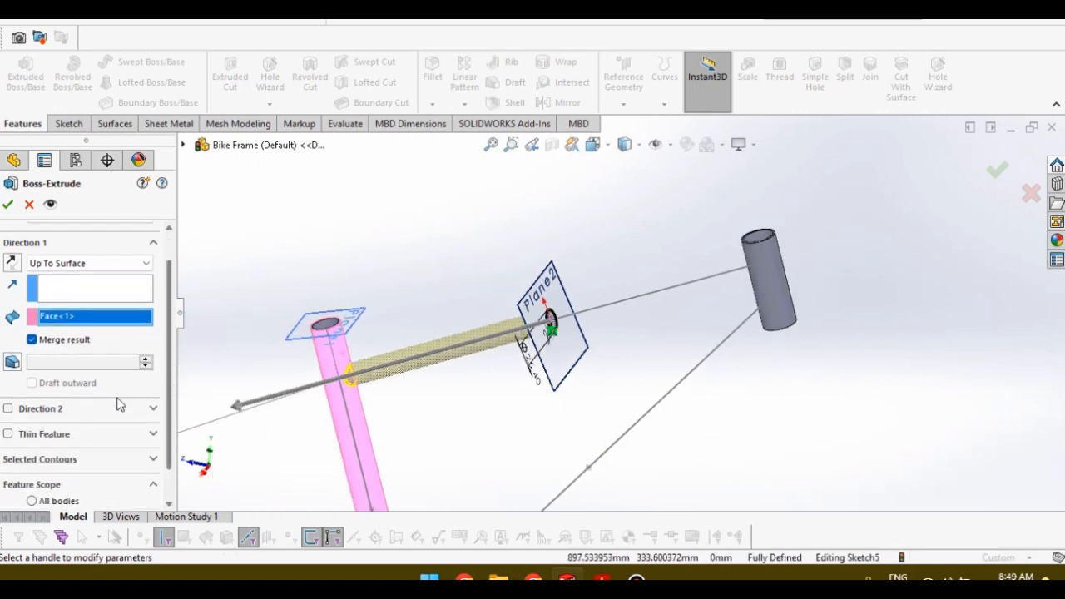
Step: Add Direction 2 Up To Surface at the head tube's outer face, and complete the extrusion with Merge result off
click(8, 408)
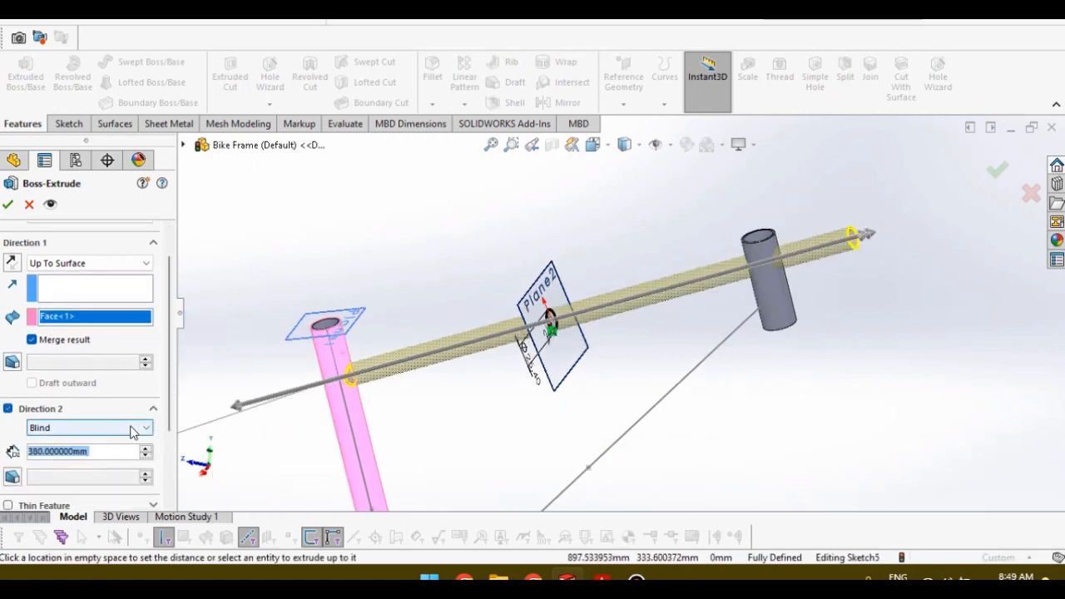
click(130, 428)
click(125, 483)
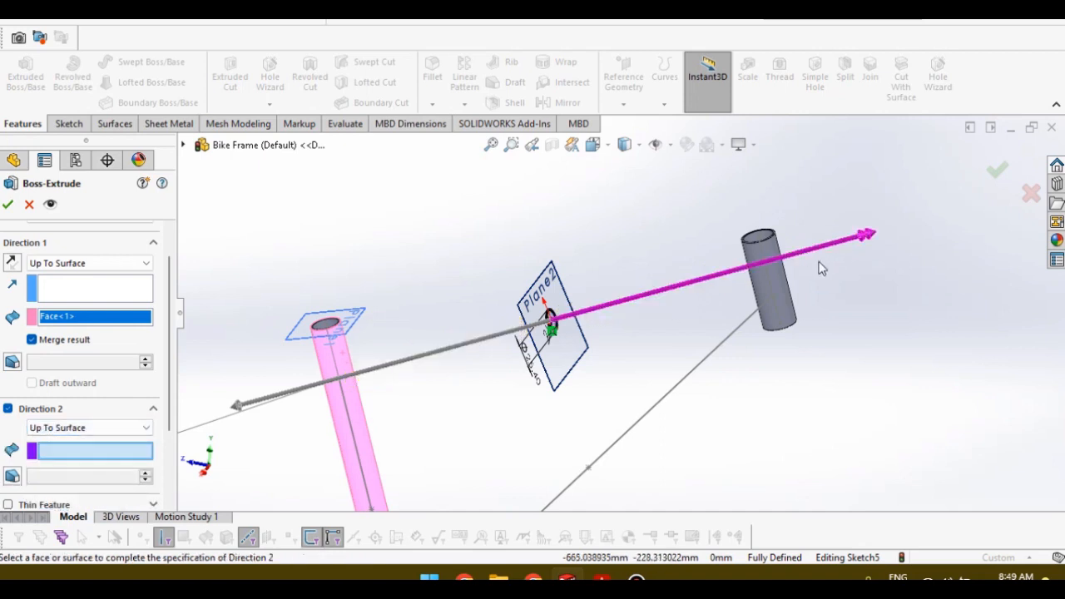
middle_drag(836, 289, 705, 306)
click(764, 283)
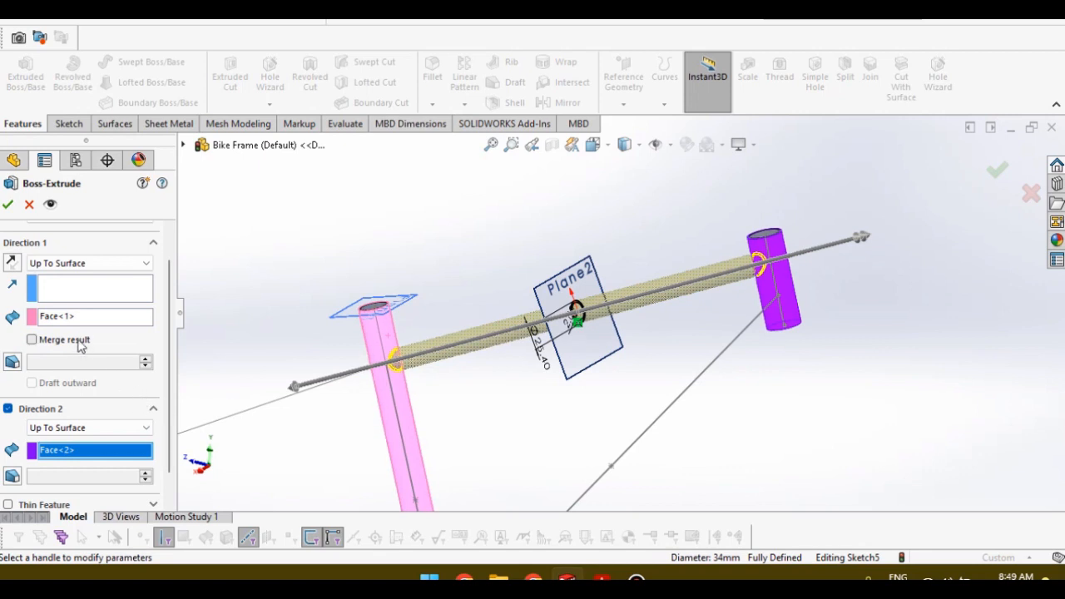
click(7, 205)
Step: Create a reference plane through the midpoint of the down tube line, perpendicular to that line
mouse_move(764, 404)
middle_down()
mouse_move(790, 370)
mouse_move(766, 394)
mouse_move(607, 400)
mouse_move(602, 351)
mouse_move(614, 354)
mouse_move(646, 319)
mouse_move(620, 351)
mouse_move(646, 313)
mouse_move(659, 324)
mouse_move(638, 313)
middle_up()
click(638, 313)
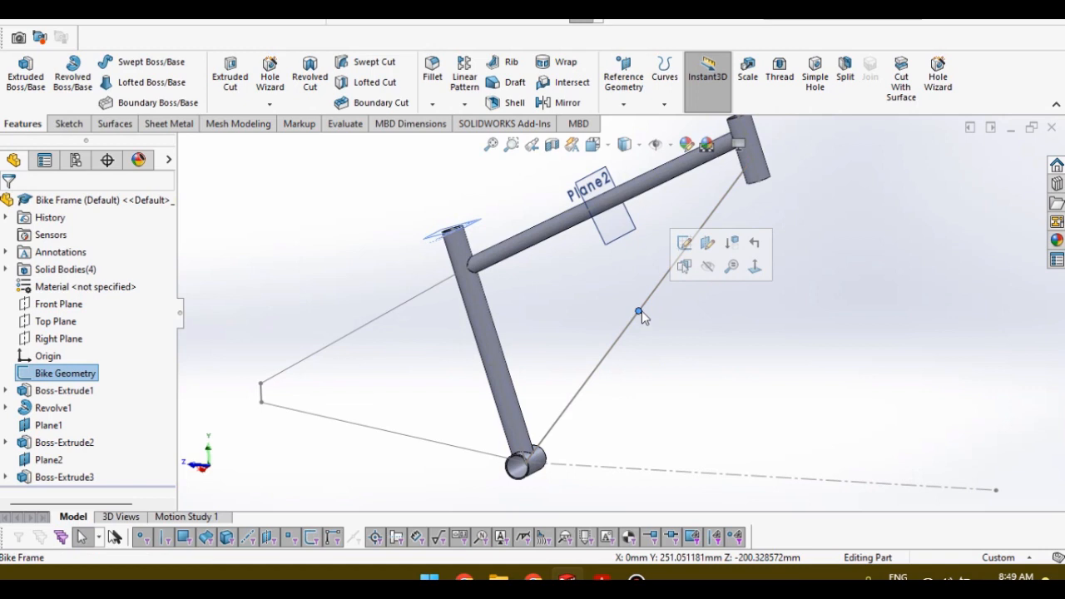
click(641, 307)
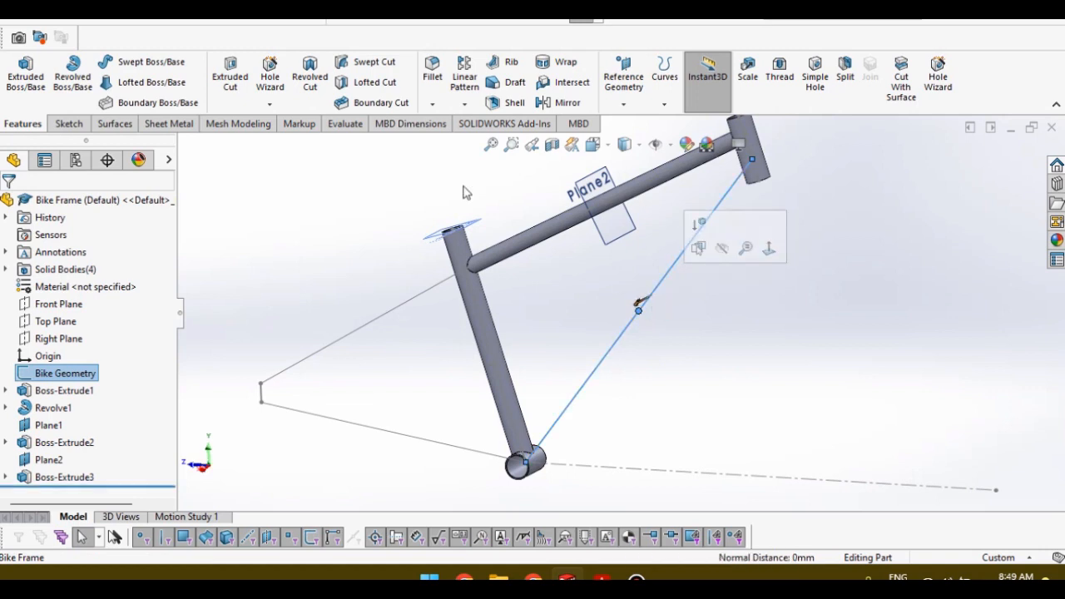
click(630, 97)
click(633, 128)
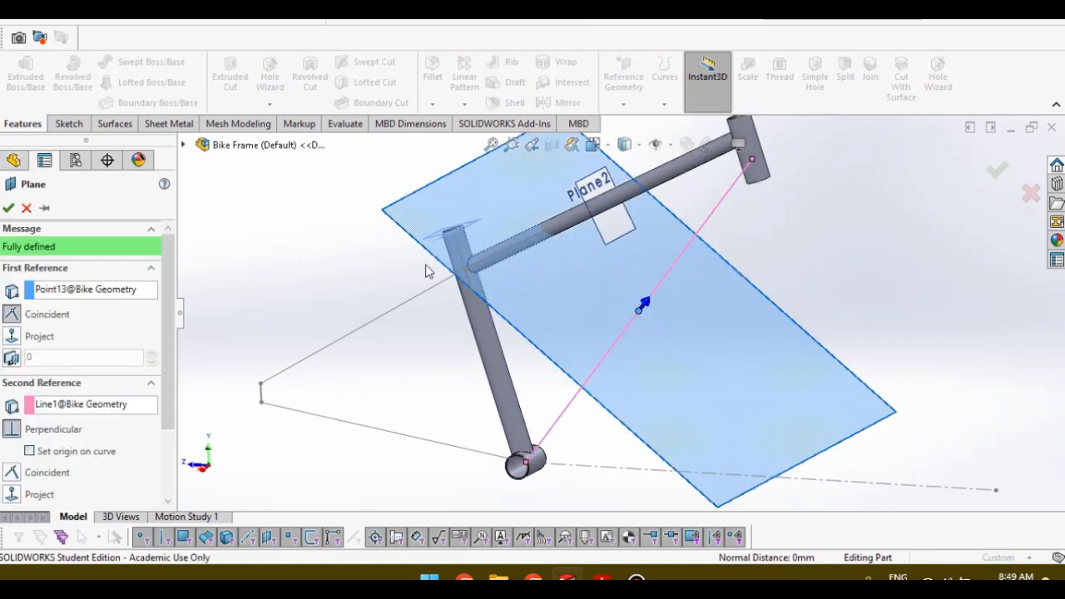
click(8, 209)
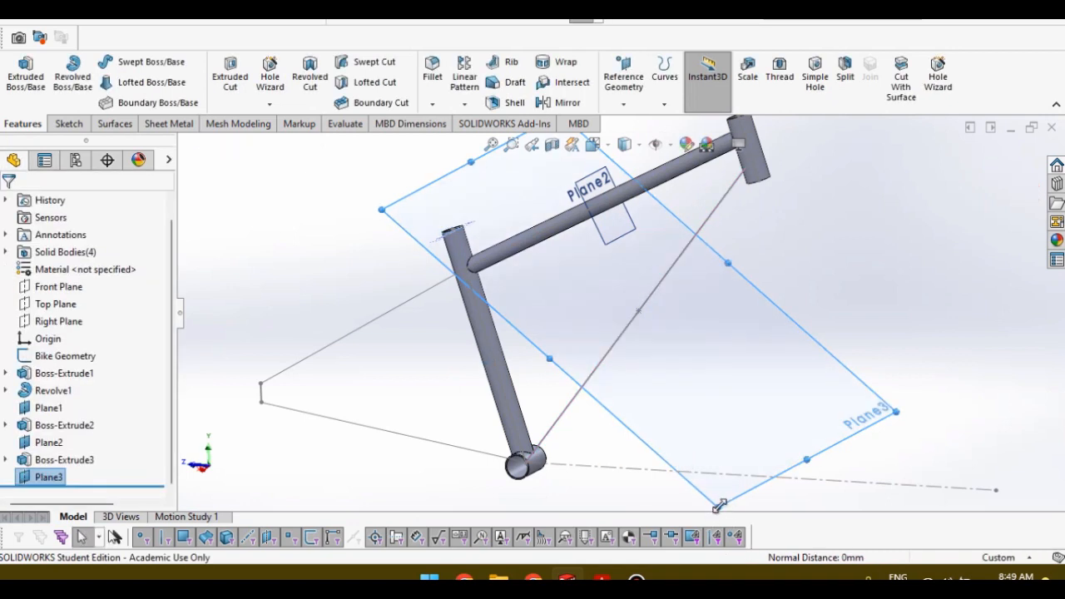
Step: Shrink the down tube plane's displayed outline to a small rectangle around the line's midpoint
scroll(632, 283, up, 3)
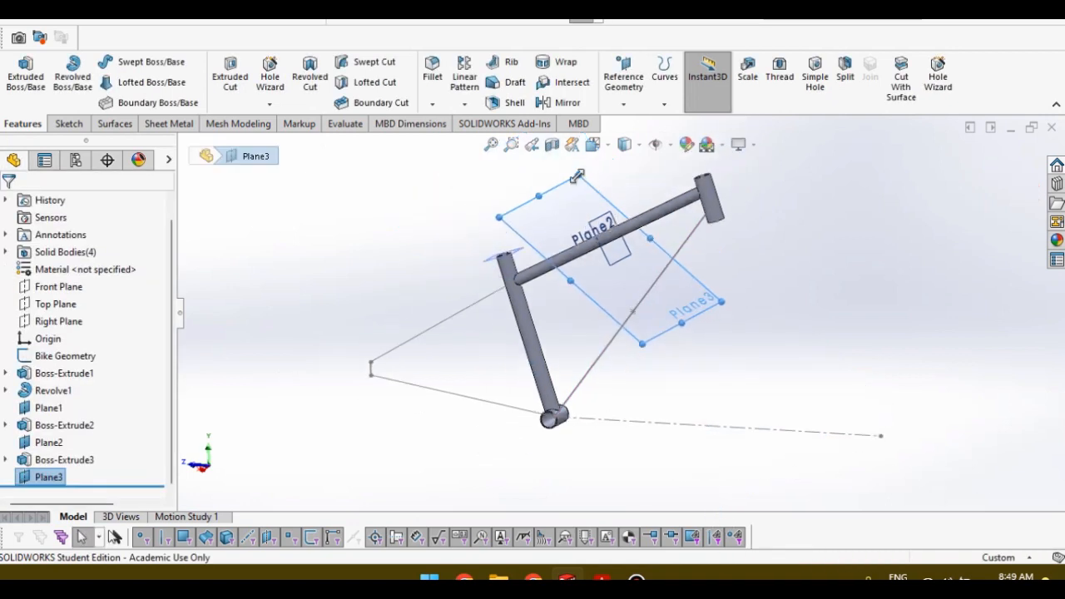
drag(577, 177, 631, 298)
scroll(645, 317, down, 3)
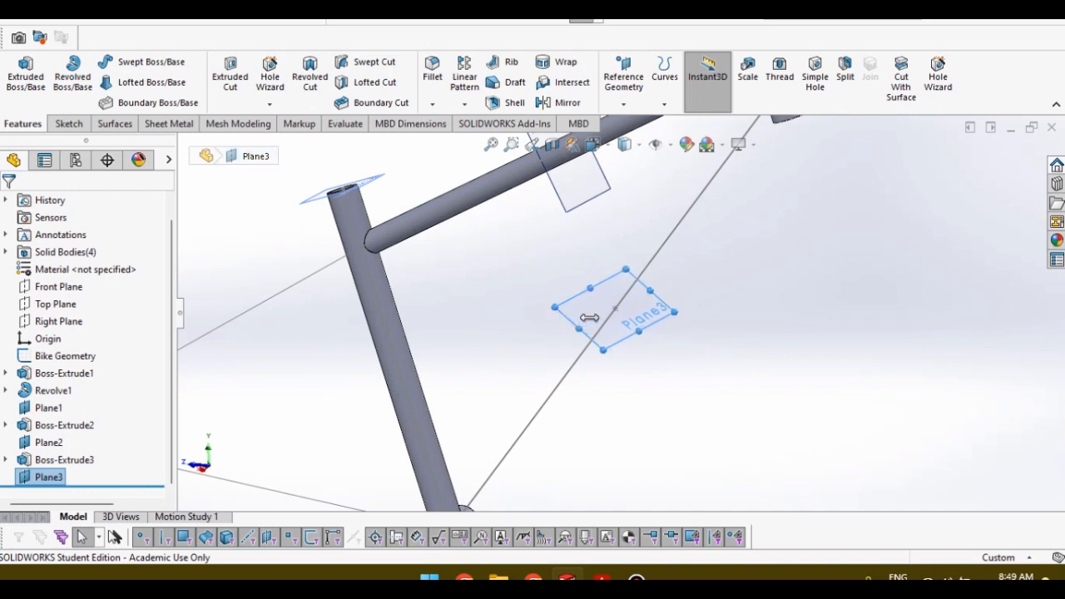
middle_drag(680, 362, 678, 400)
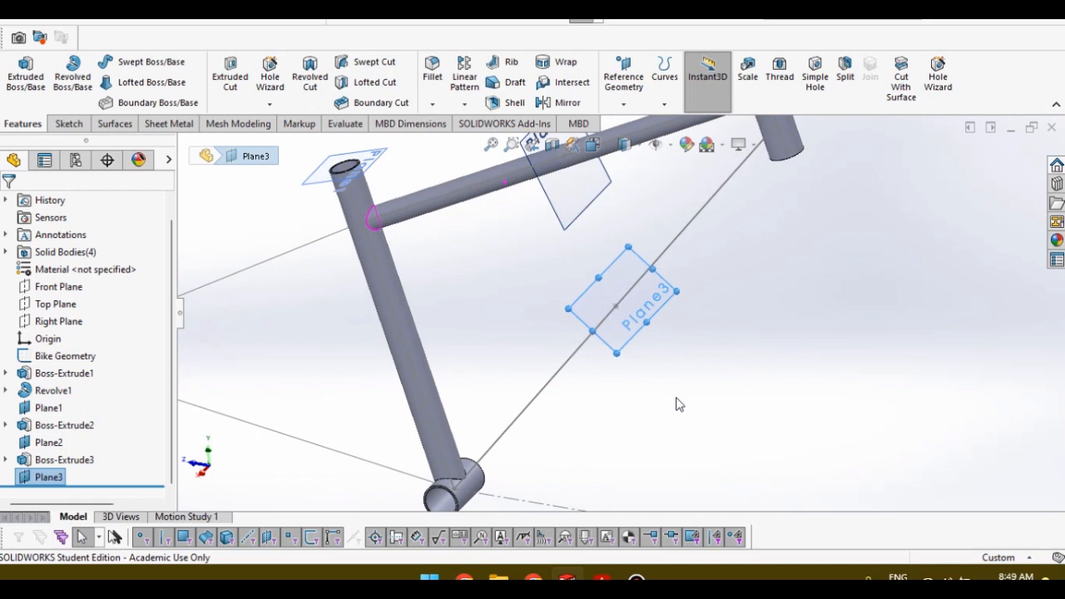
Step: On the down tube plane, sketch two concentric circles about 60 mm and 108 mm in diameter, centred on the line's midpoint
click(642, 317)
click(69, 124)
click(18, 75)
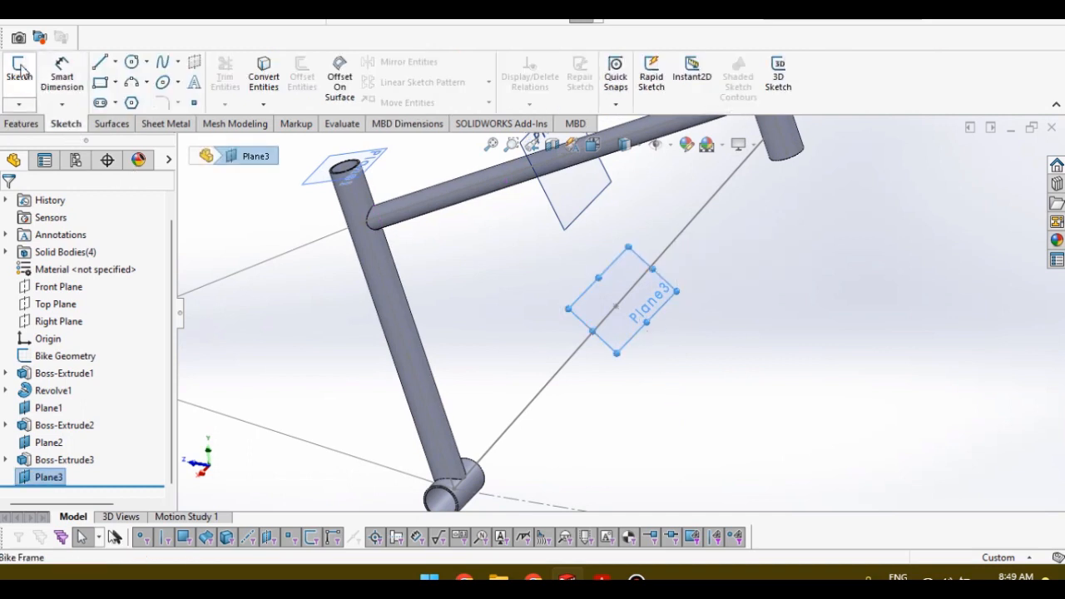
click(132, 61)
mouse_move(493, 300)
middle_down()
mouse_move(383, 191)
mouse_move(461, 357)
mouse_move(566, 261)
mouse_move(659, 341)
mouse_move(671, 219)
middle_up()
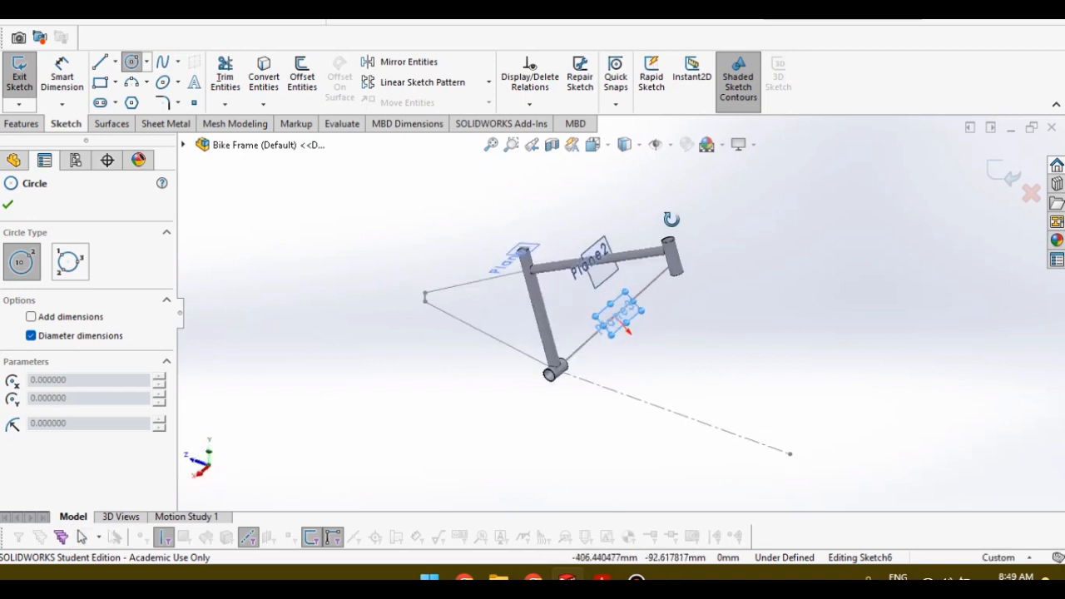
scroll(618, 291, down, 7)
click(606, 268)
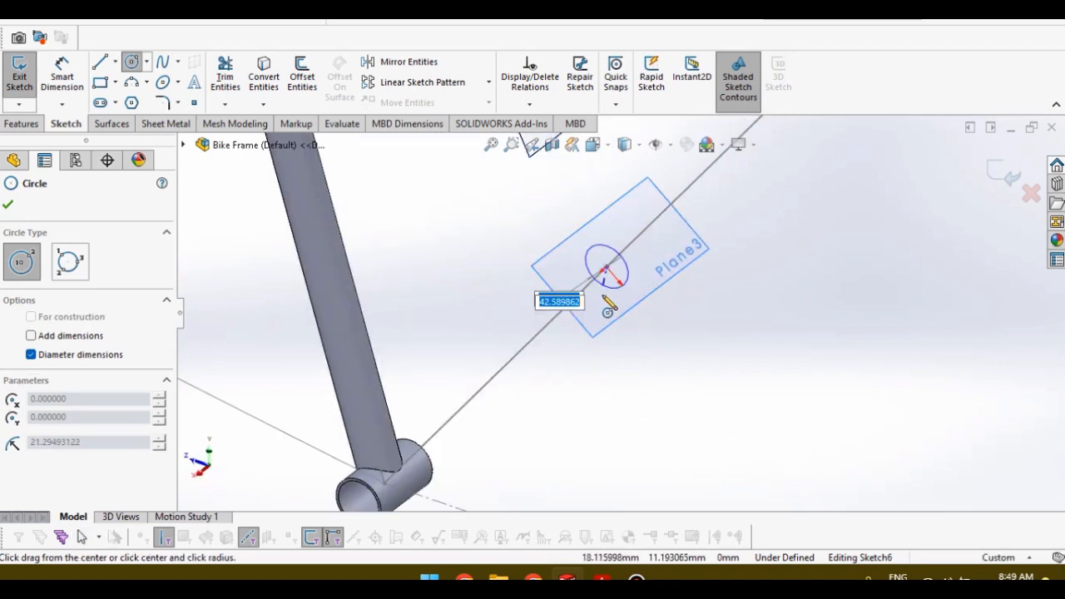
click(607, 302)
click(590, 322)
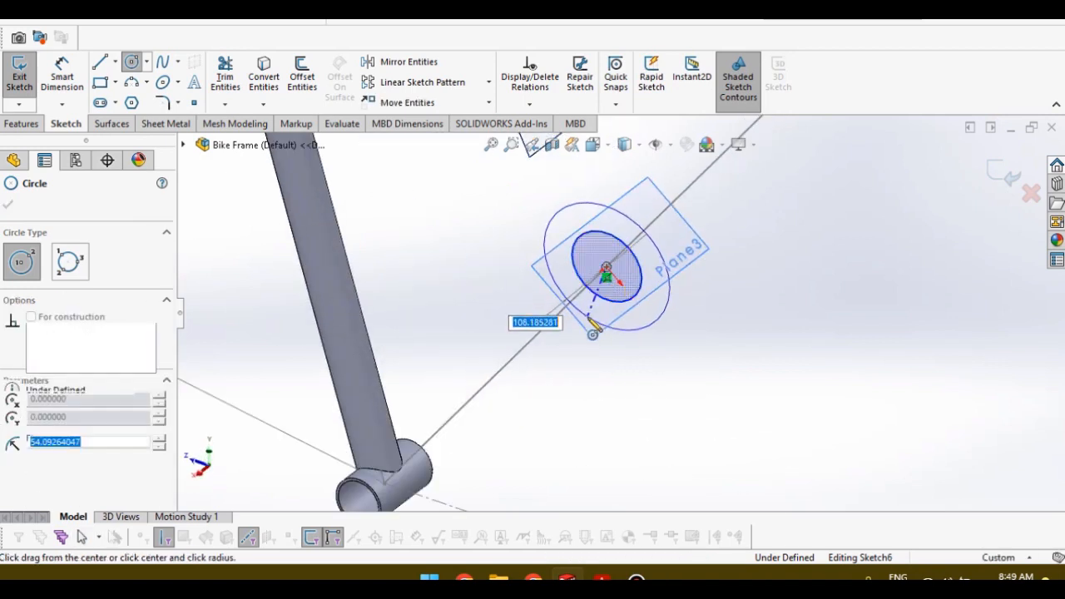
key(Escape)
Step: Dimension the radial gap between the two concentric circles as 2 mm
right_drag(613, 400, 610, 333)
click(596, 310)
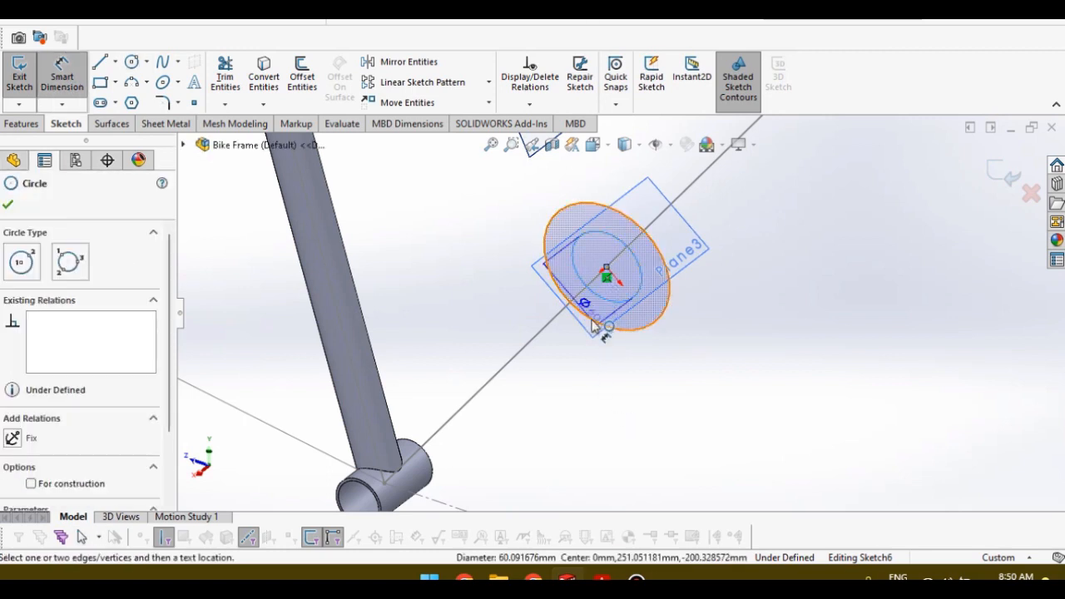
click(589, 360)
text(24.04680242mm)
key(Return)
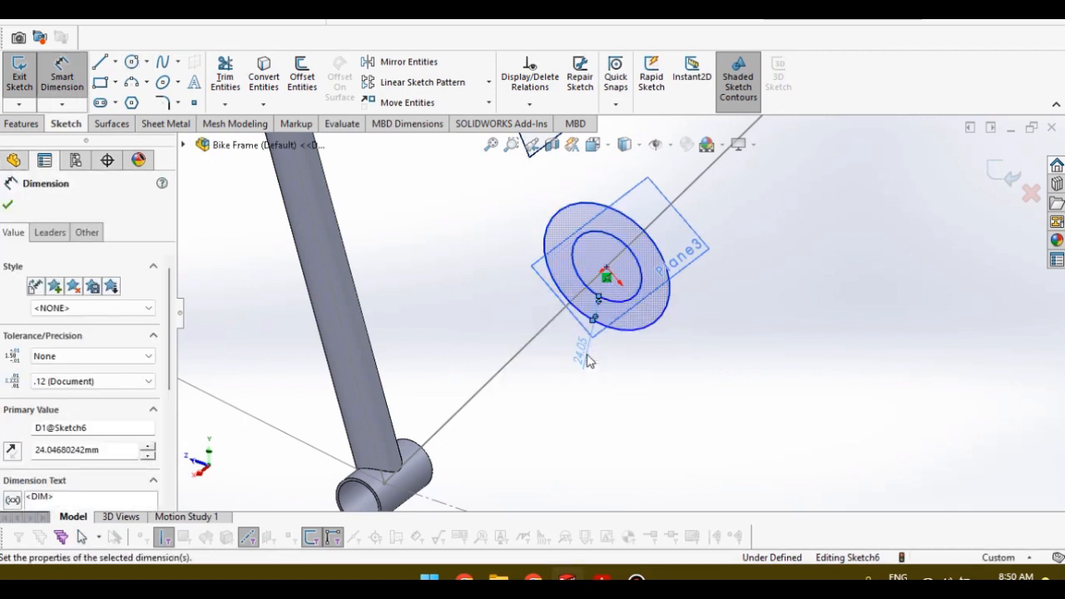
key(Escape)
Step: Resize the ring profile freehand to an outer diameter of about 60 mm
drag(613, 309, 590, 400)
scroll(591, 400, up, 5)
scroll(634, 313, down, 2)
middle_drag(638, 312, 626, 288)
scroll(584, 270, down, 1)
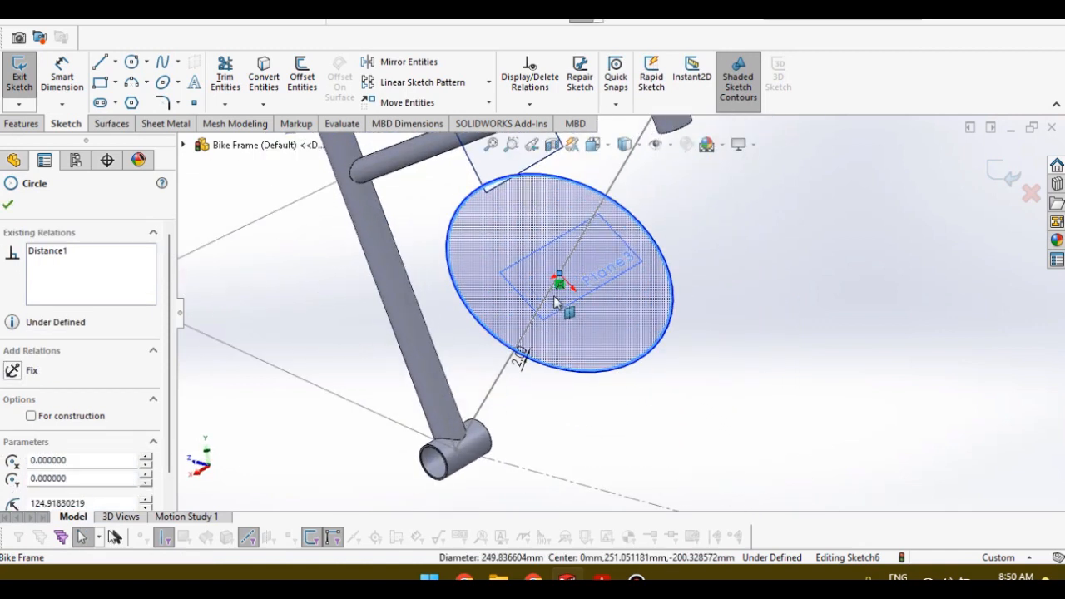
middle_drag(558, 303, 549, 380)
drag(550, 380, 581, 293)
middle_drag(580, 293, 587, 313)
scroll(564, 285, down, 4)
scroll(581, 306, down, 2)
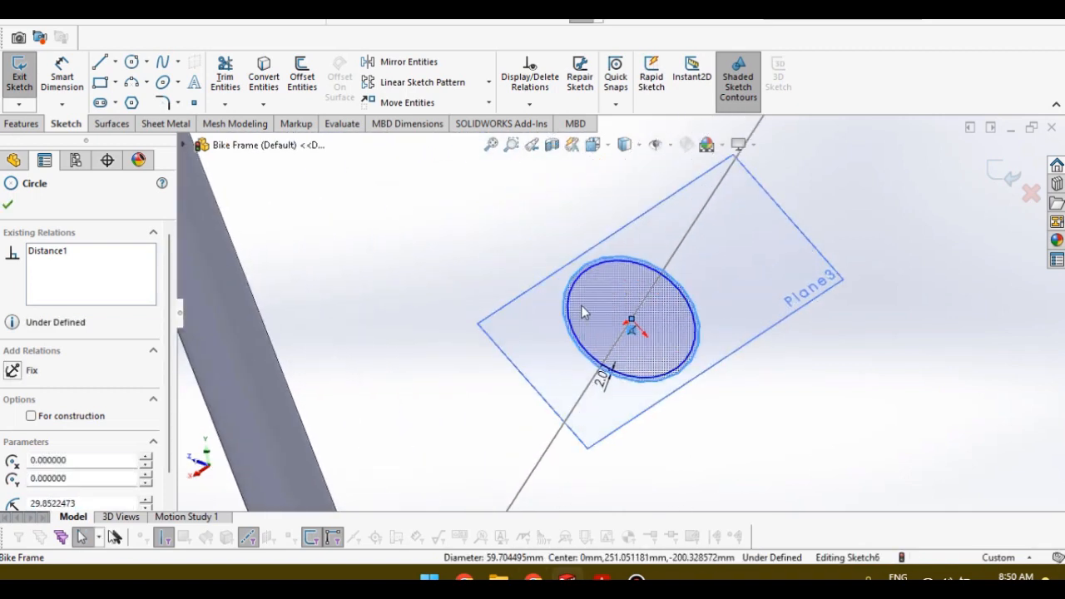
scroll(581, 305, down, 1)
Step: Dimension the ring profile's outer circle with a diameter of 31 mm
click(719, 444)
right_drag(651, 362, 650, 329)
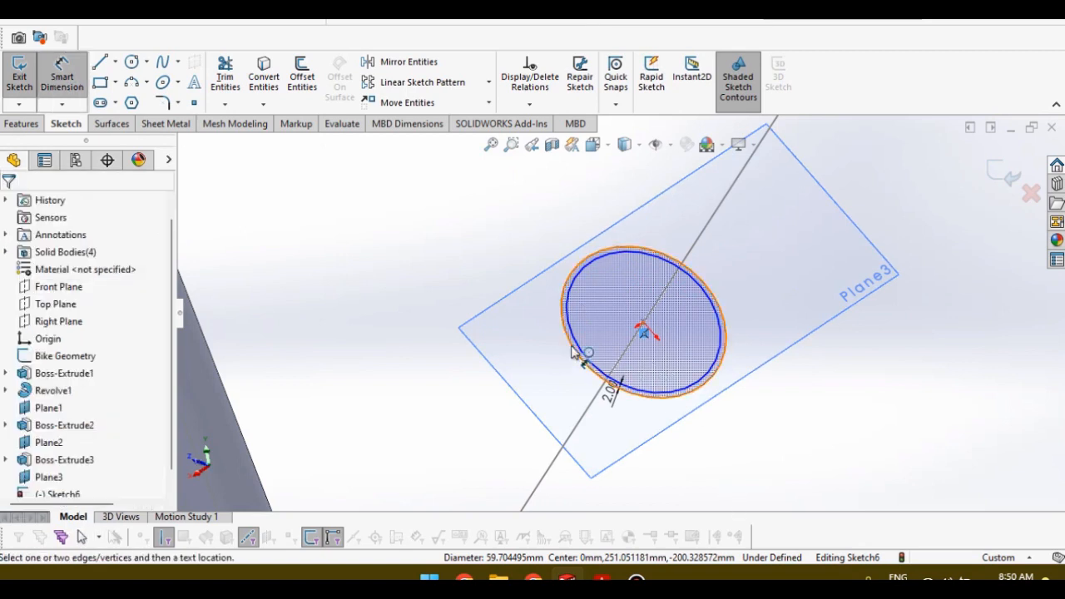
click(572, 352)
click(487, 413)
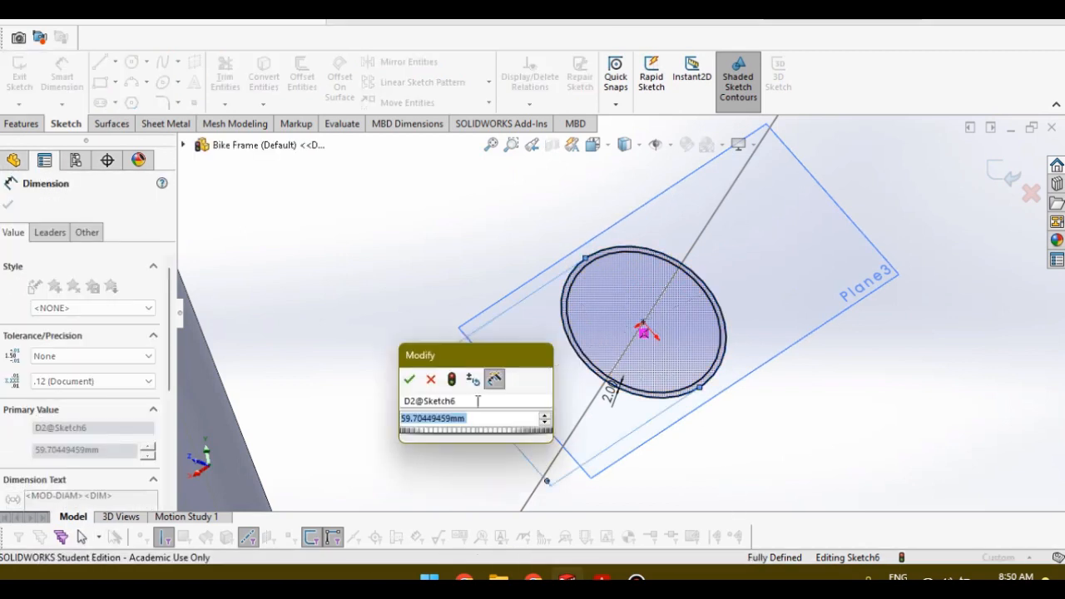
text(31)
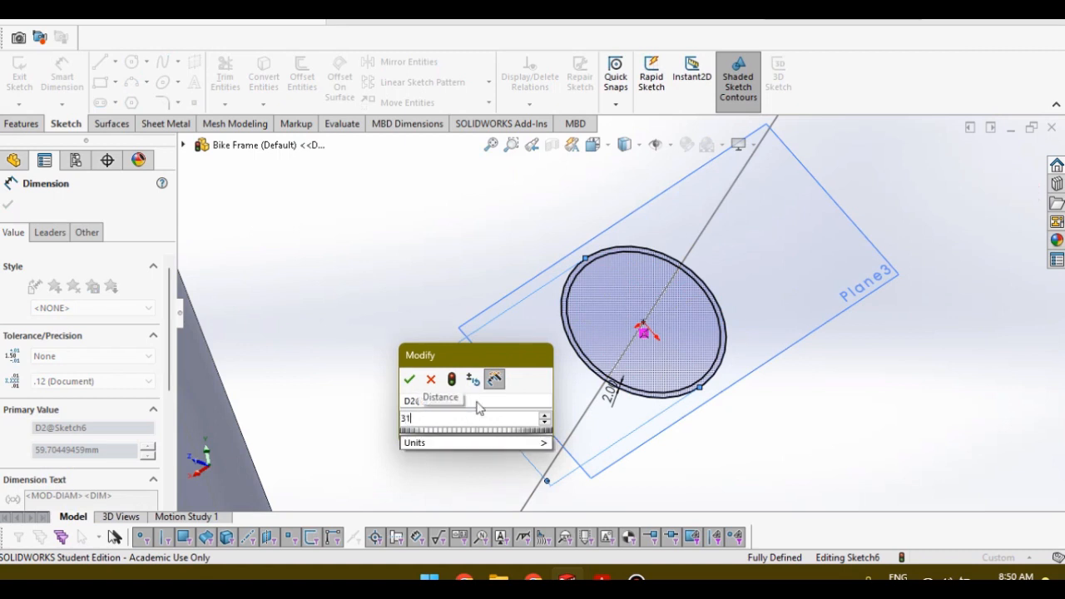
key(Return)
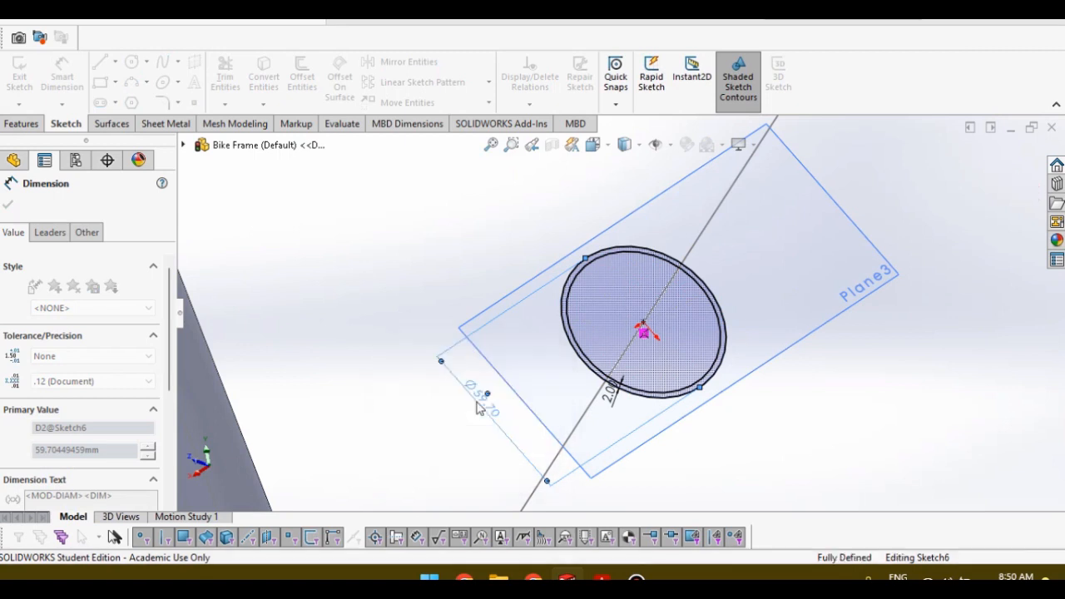
Step: Start a Boss-Extrude of the down tube ring with Direction 1 set to Up To Surface, ending at the head tube's outer face
scroll(566, 400, up, 8)
mouse_move(573, 400)
middle_down()
mouse_move(594, 380)
mouse_move(587, 391)
middle_up()
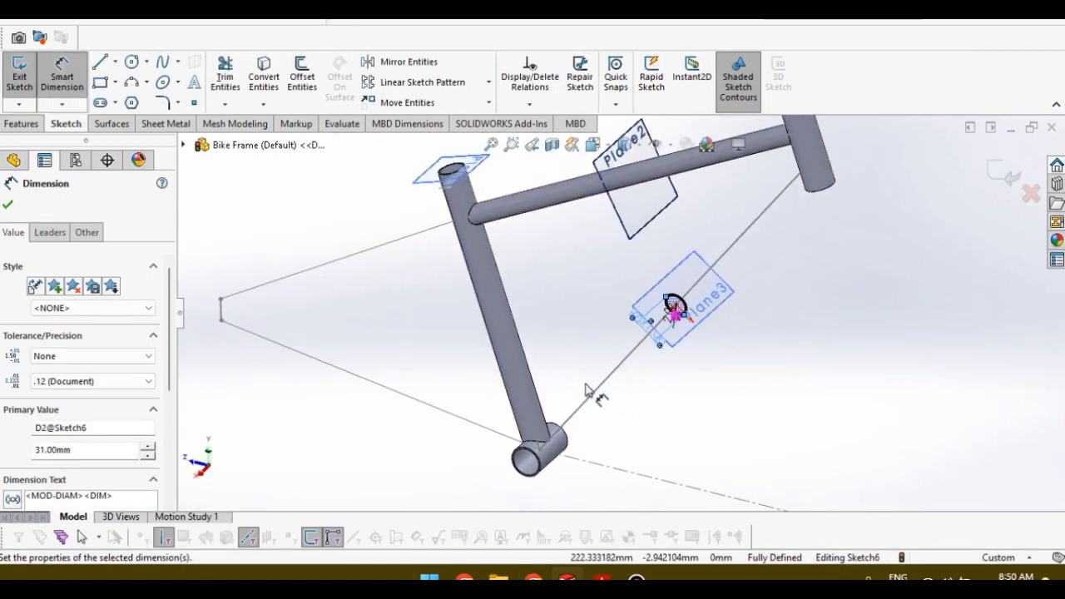
click(15, 123)
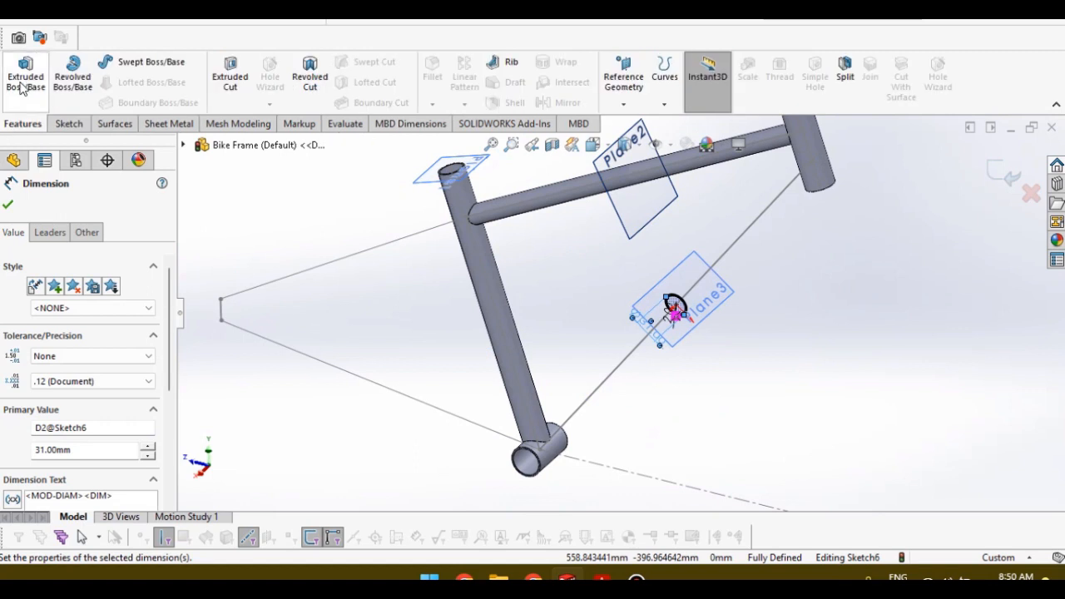
click(21, 86)
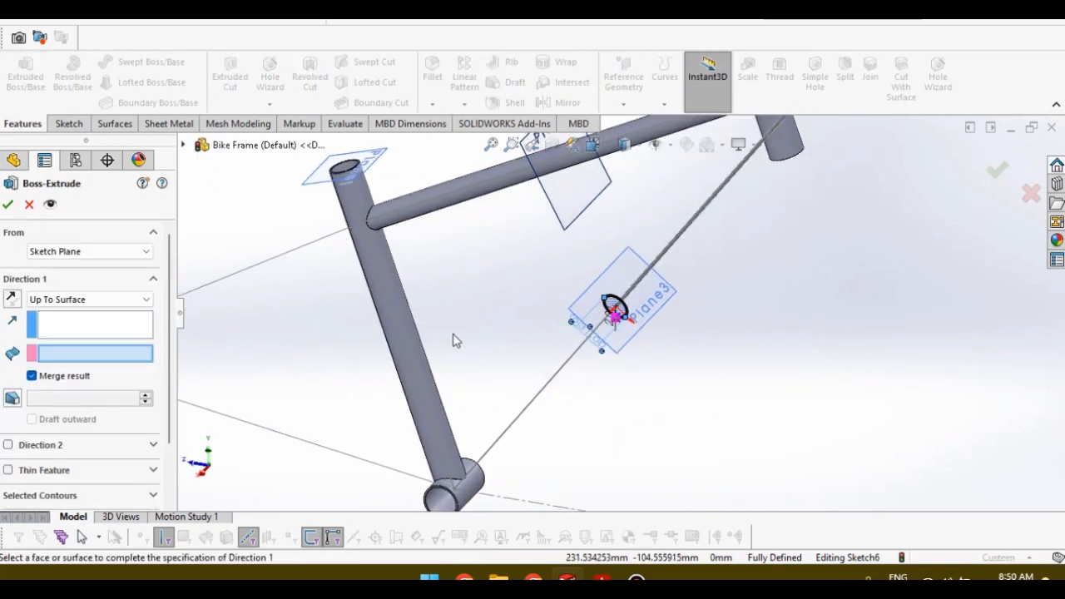
scroll(658, 276, up, 2)
middle_drag(669, 270, 725, 224)
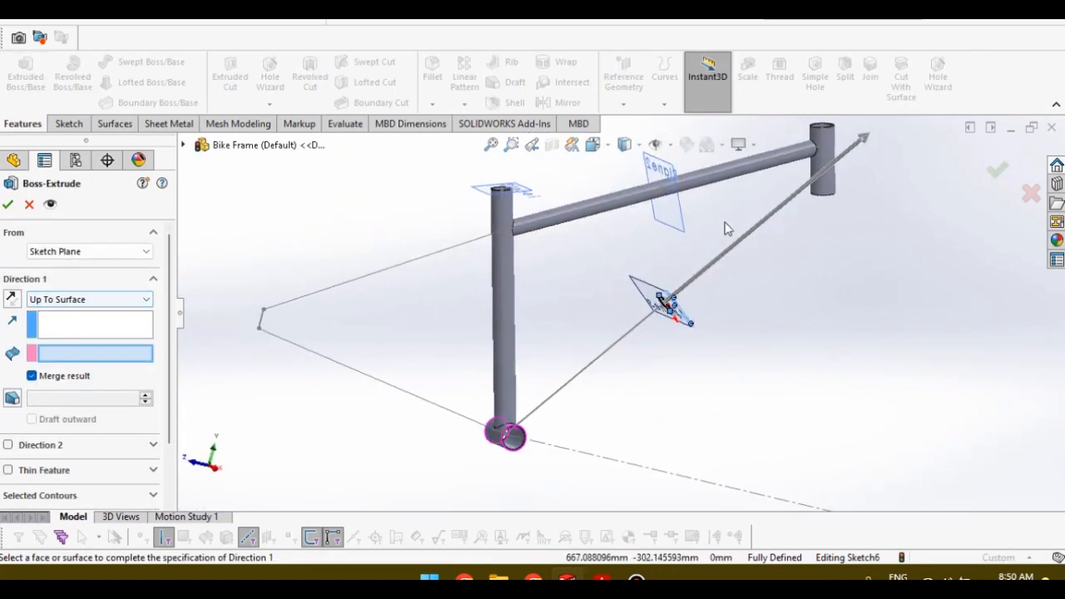
scroll(809, 202, down, 3)
click(812, 193)
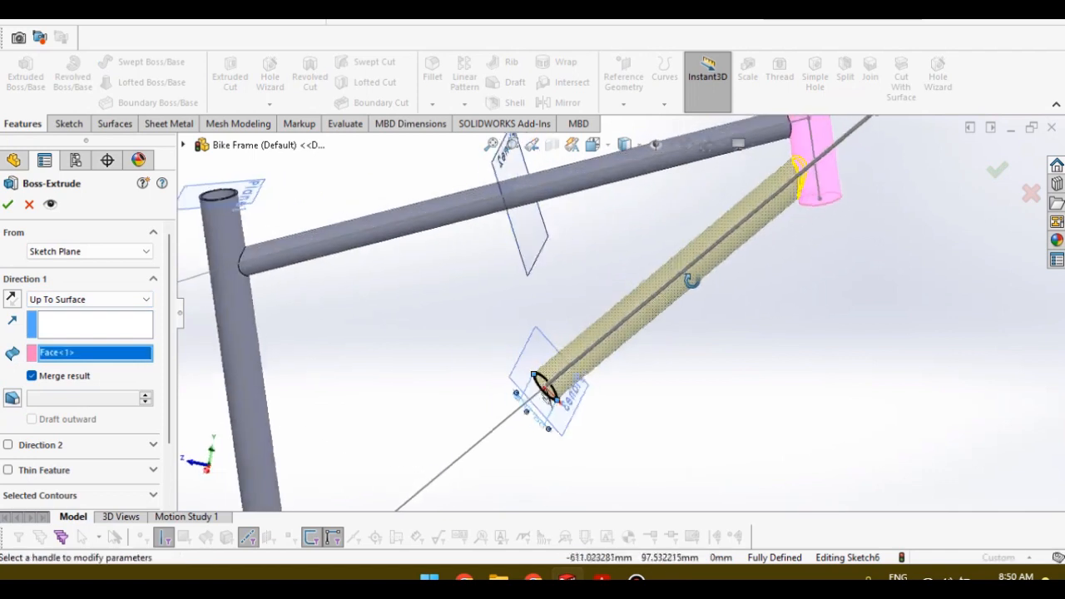
Step: Add Direction 2 Up To Surface at the bottom bracket shell's outer face, and complete the extrusion with Merge result off
click(9, 445)
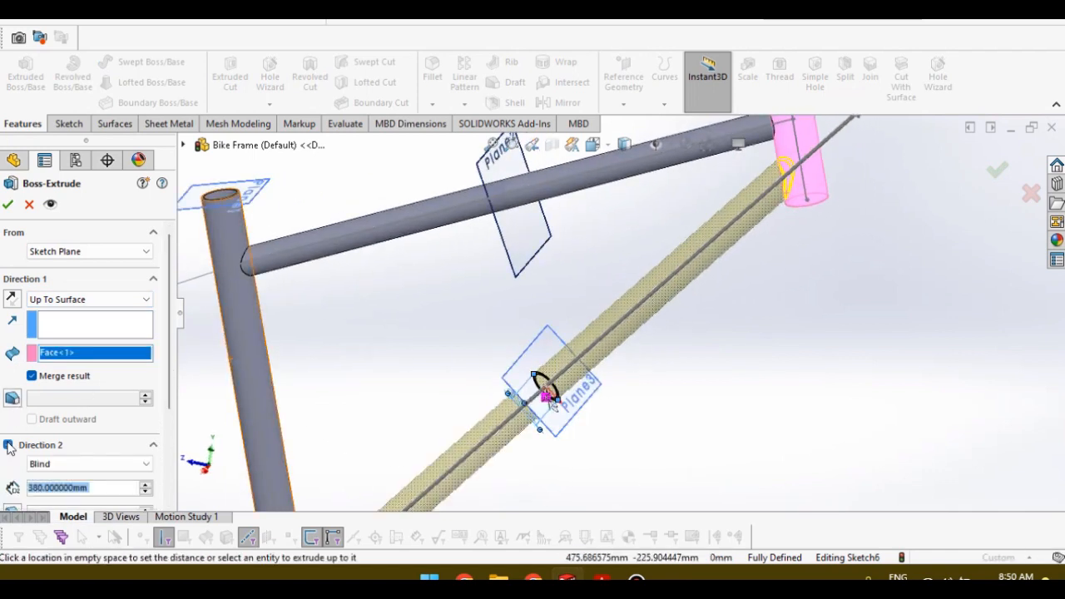
click(89, 464)
click(91, 522)
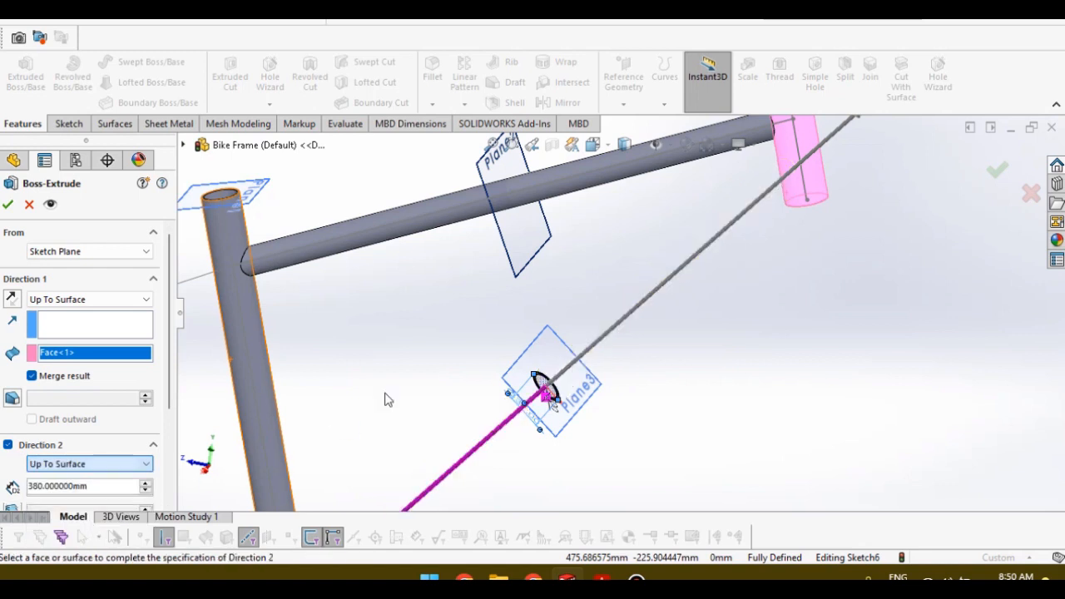
scroll(542, 424, up, 2)
scroll(438, 480, down, 4)
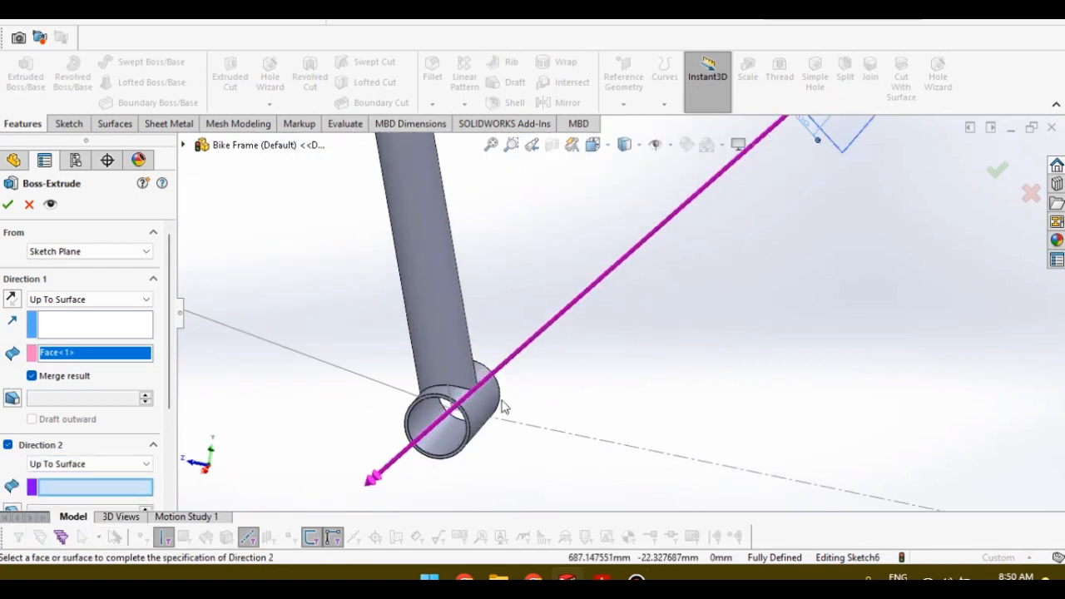
click(502, 413)
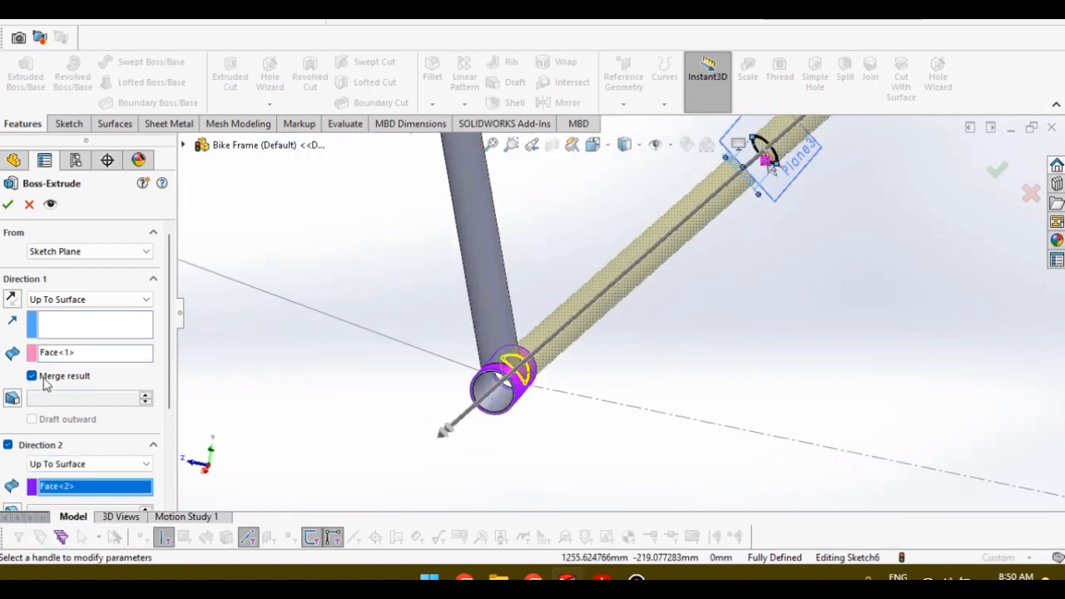
click(9, 205)
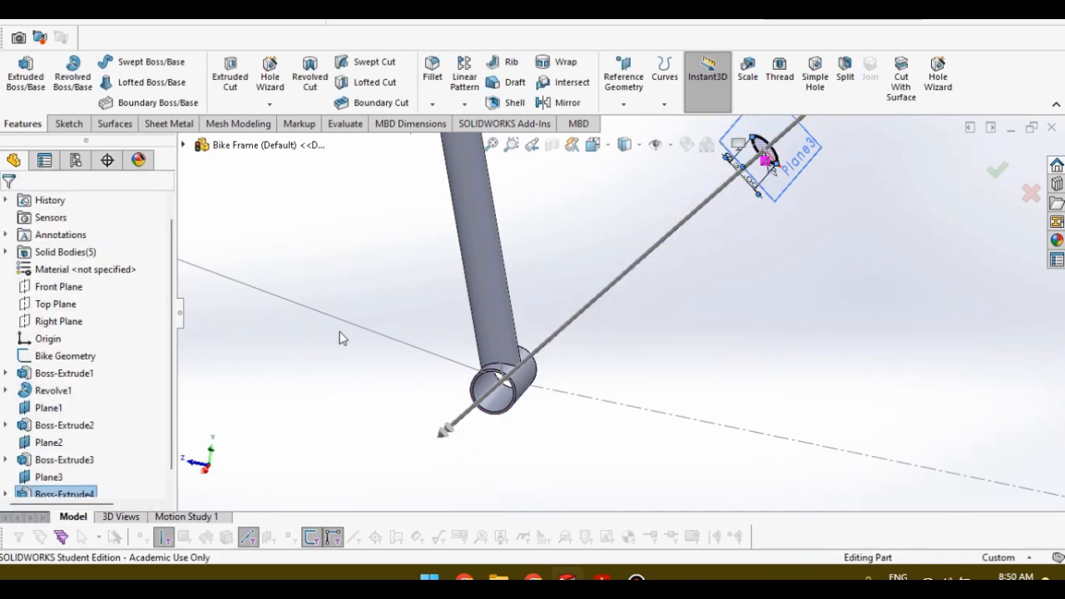
Step: Examine the joint where the seat tube and down tube meet at the bottom bracket shell, checking the two bodies for overlap
scroll(537, 340, down, 6)
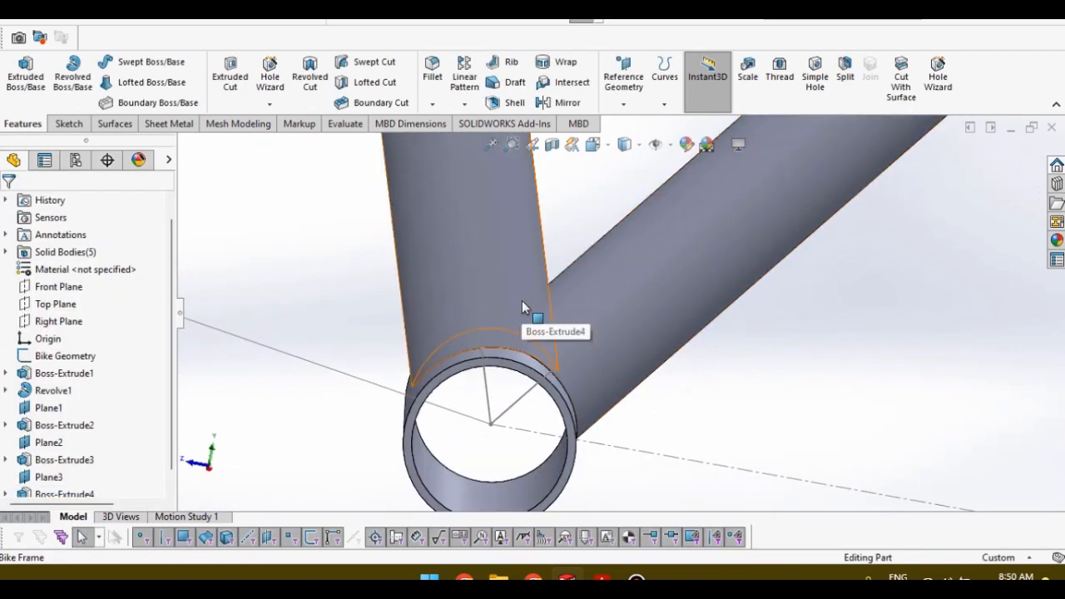
click(522, 301)
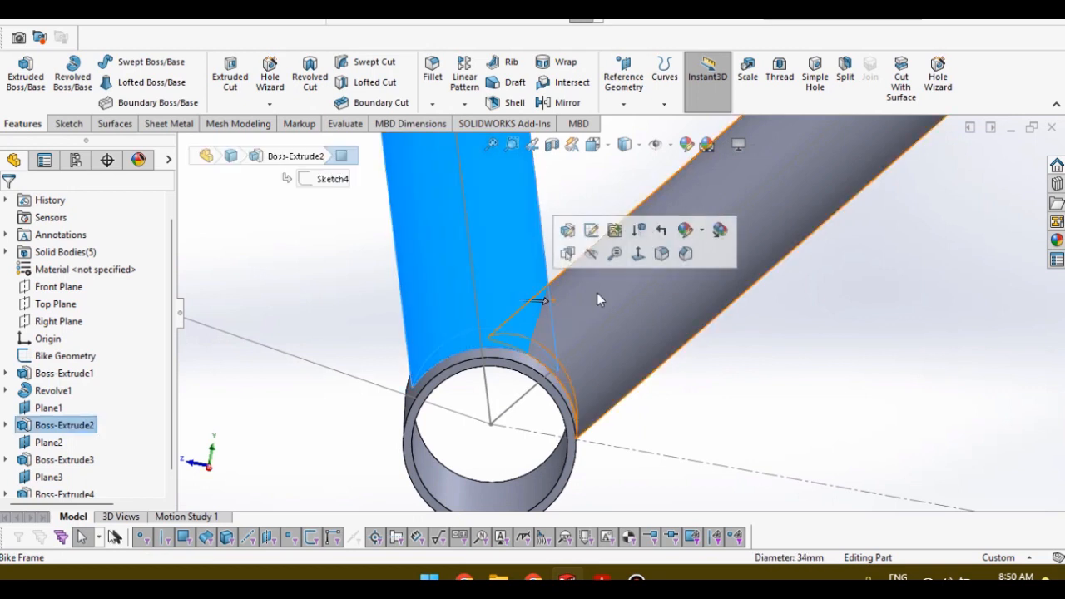
click(597, 293)
scroll(583, 302, down, 3)
click(497, 281)
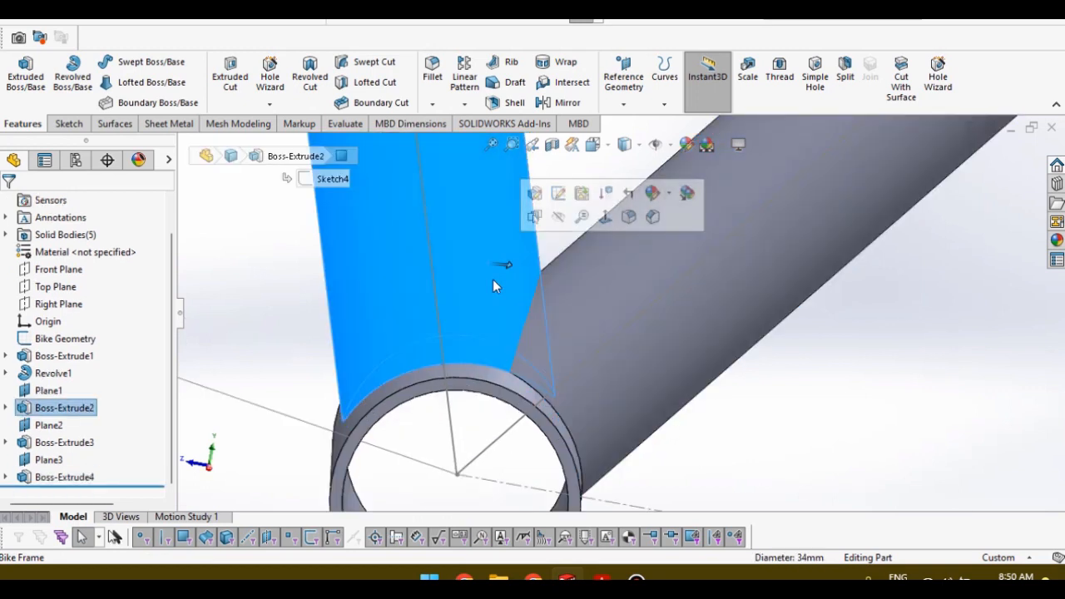
click(569, 308)
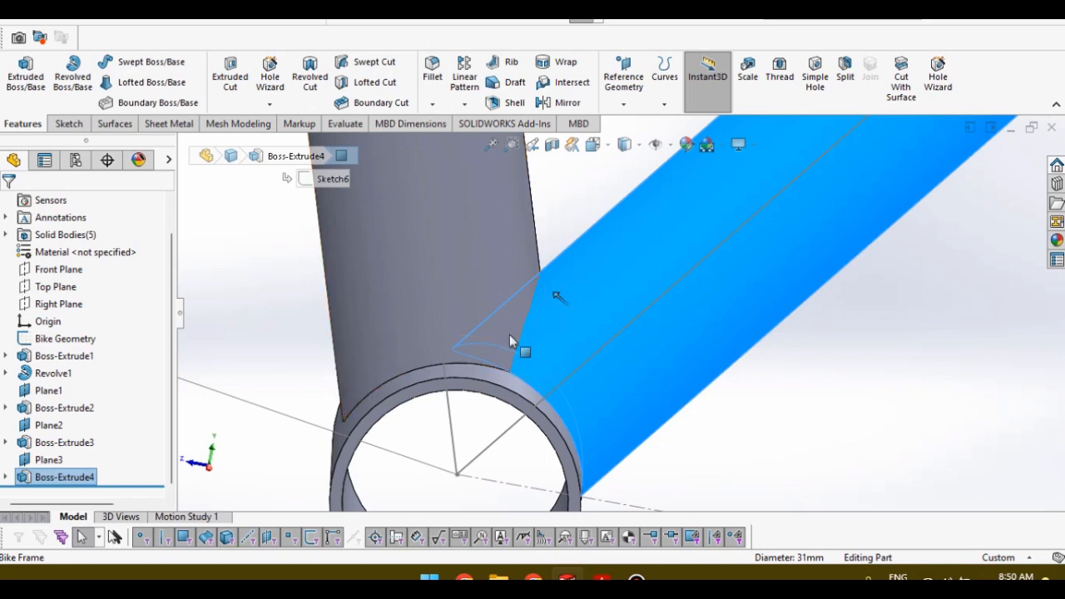
click(775, 401)
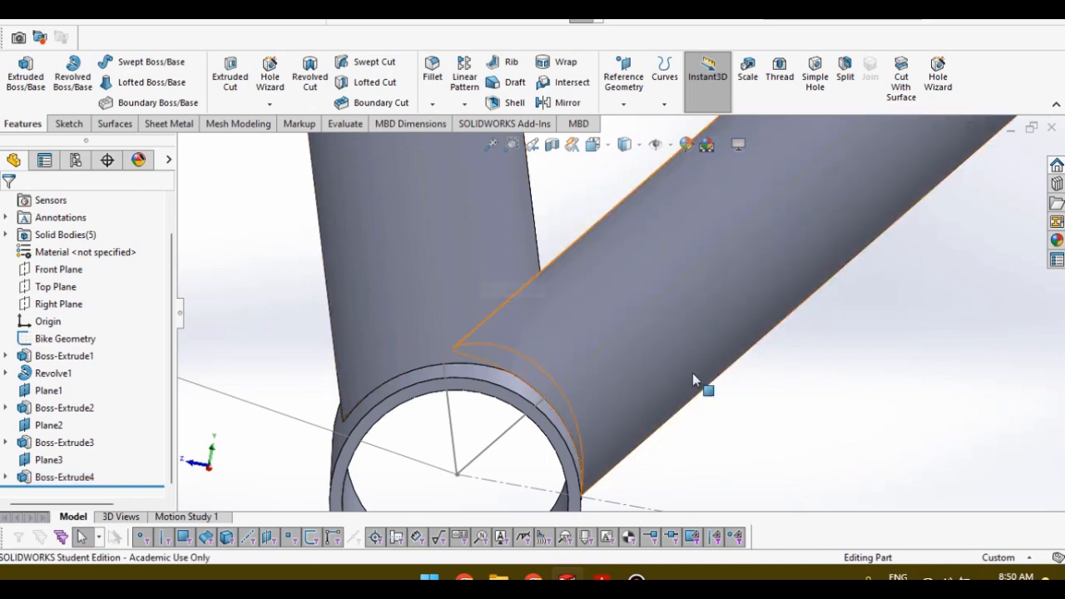
scroll(699, 373, up, 5)
scroll(638, 299, down, 3)
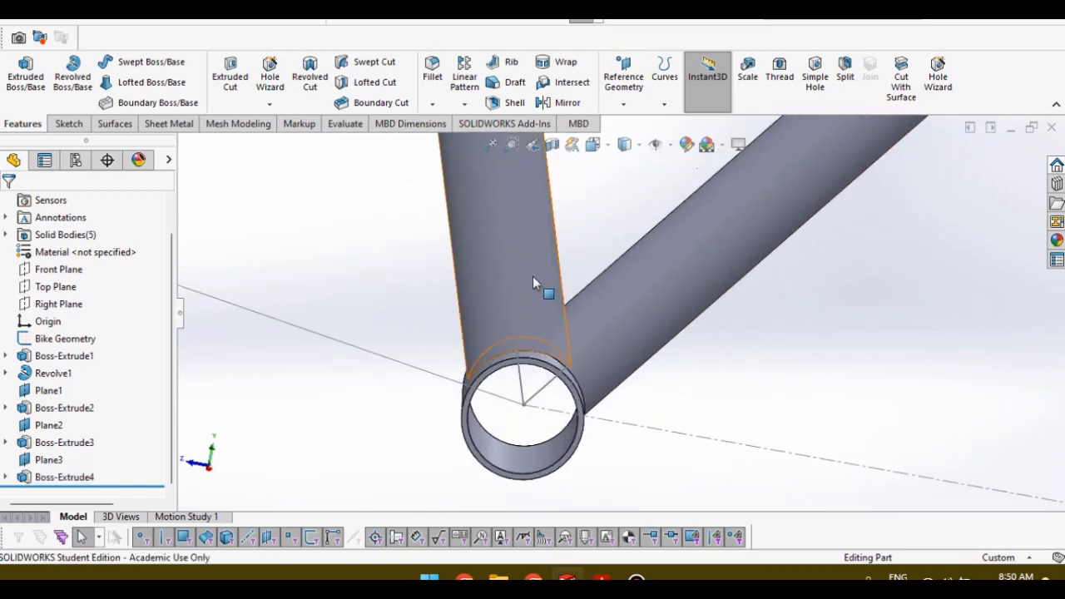
click(533, 278)
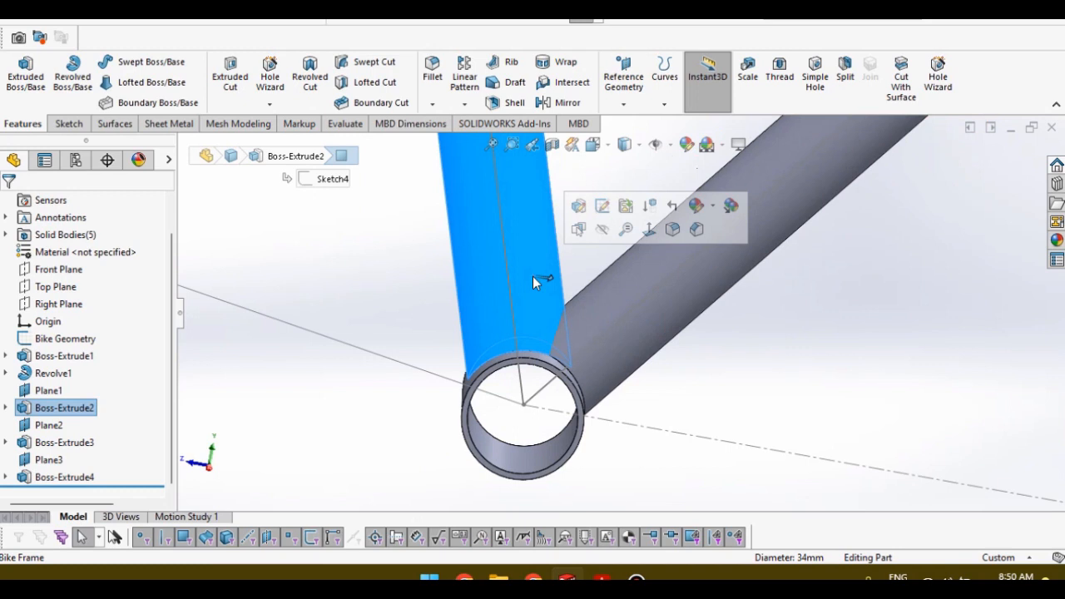
click(619, 293)
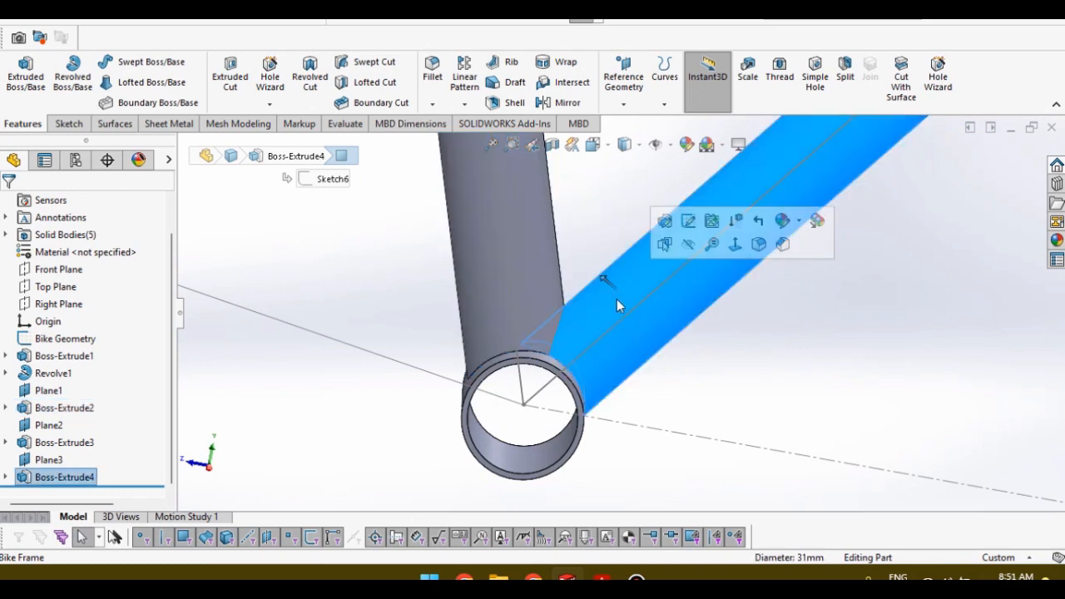
scroll(617, 299, up, 6)
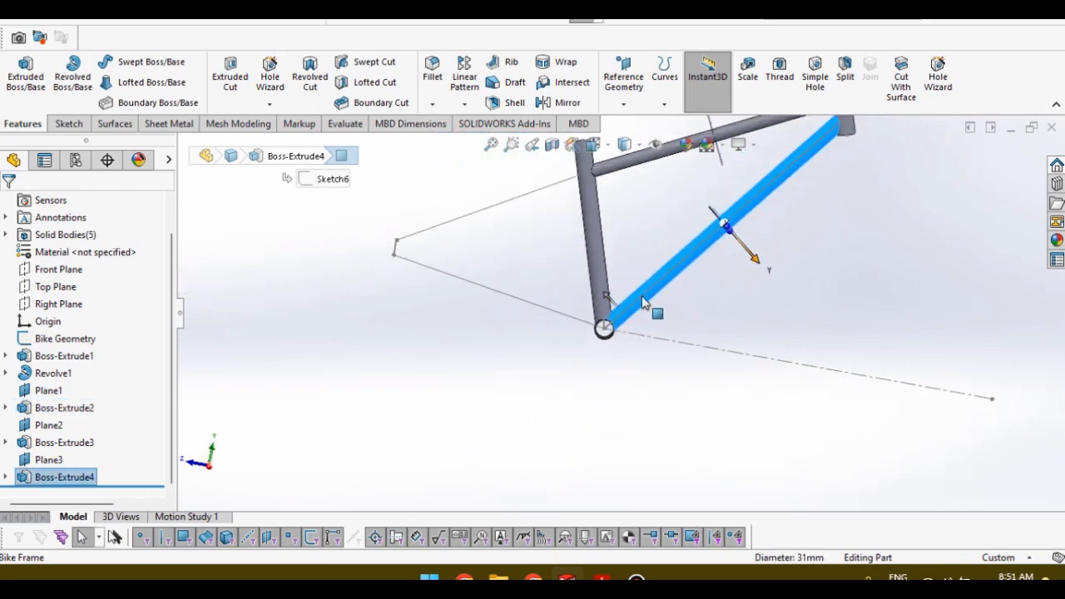
scroll(641, 295, down, 3)
click(202, 375)
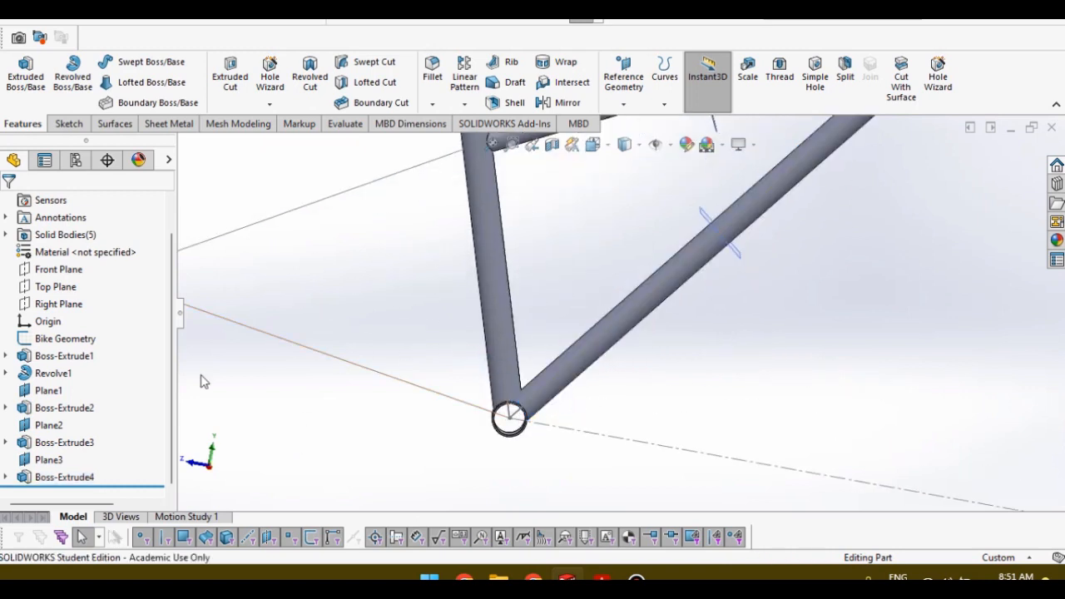
scroll(575, 387, down, 2)
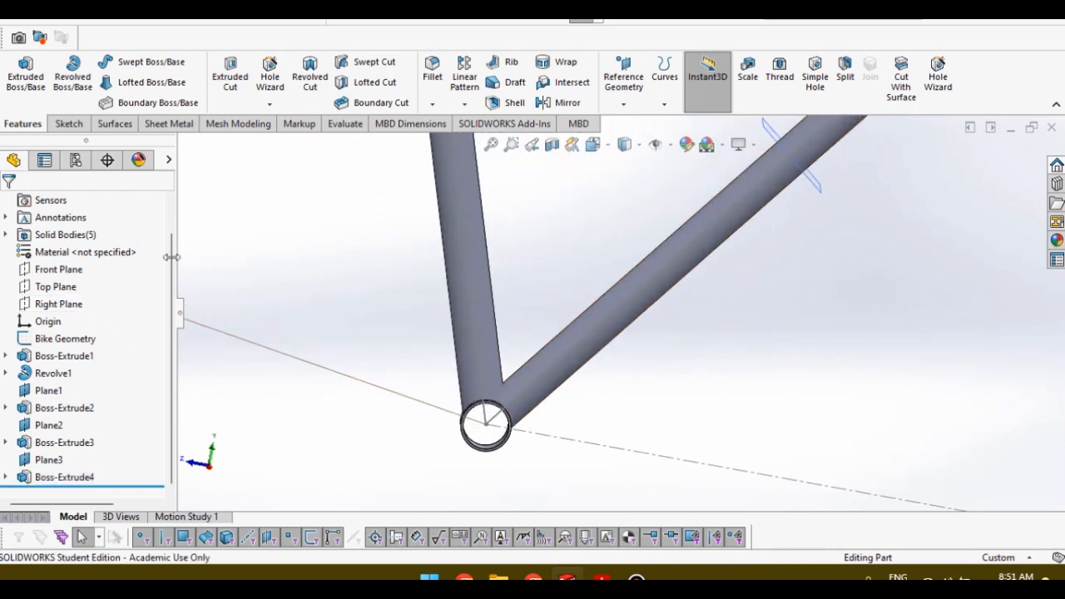
Step: Open a new sketch on the Right Plane for trimming the down tube at its joint with the seat tube
click(69, 310)
scroll(214, 263, up, 5)
middle_drag(372, 271, 491, 266)
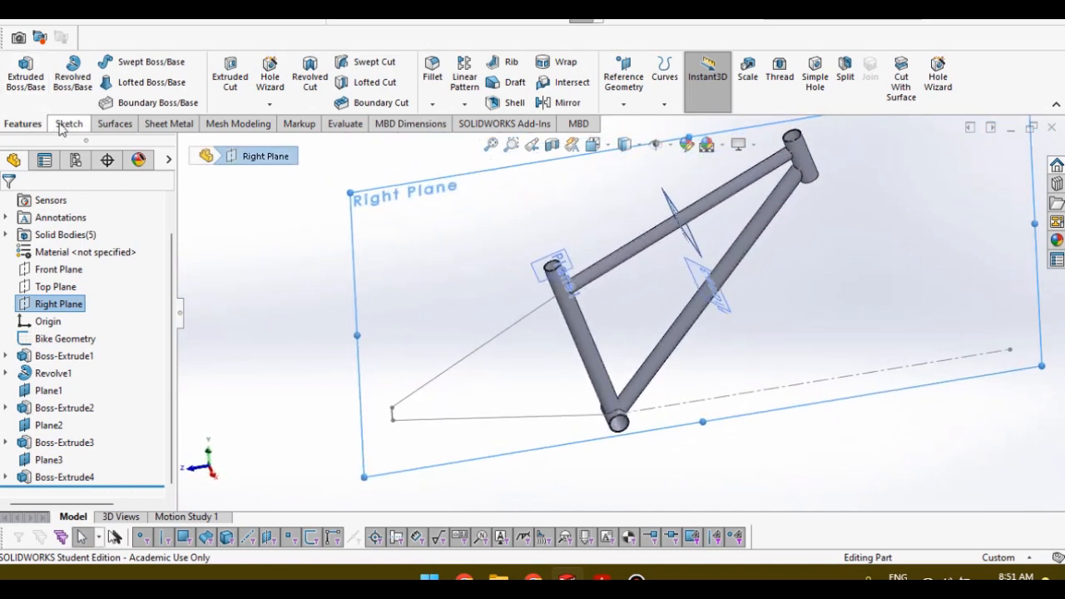
click(69, 124)
click(19, 74)
scroll(588, 403, down, 3)
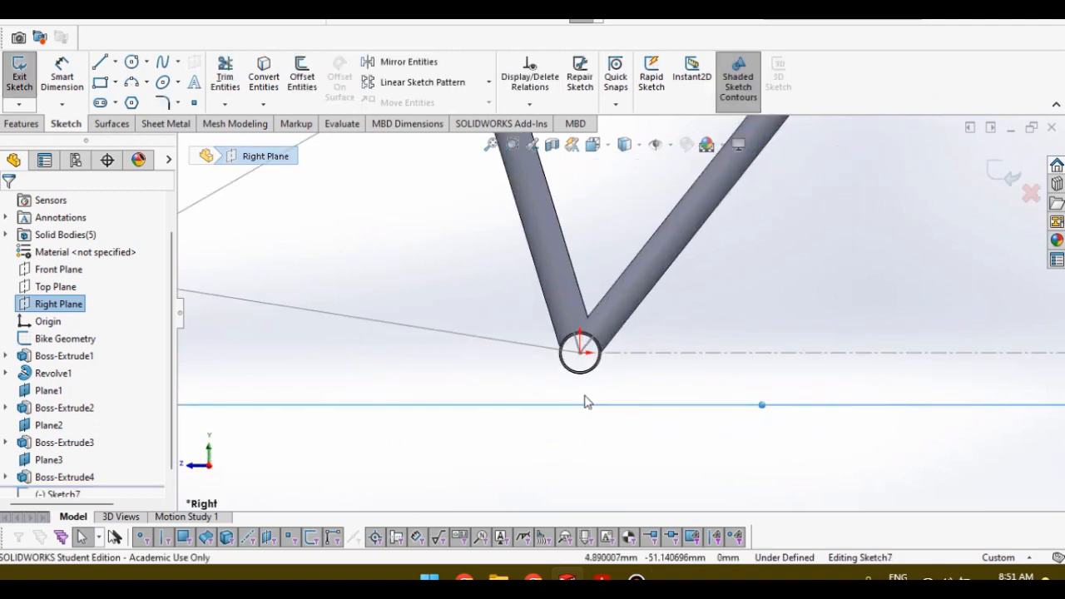
scroll(586, 403, down, 2)
click(130, 63)
scroll(553, 279, down, 3)
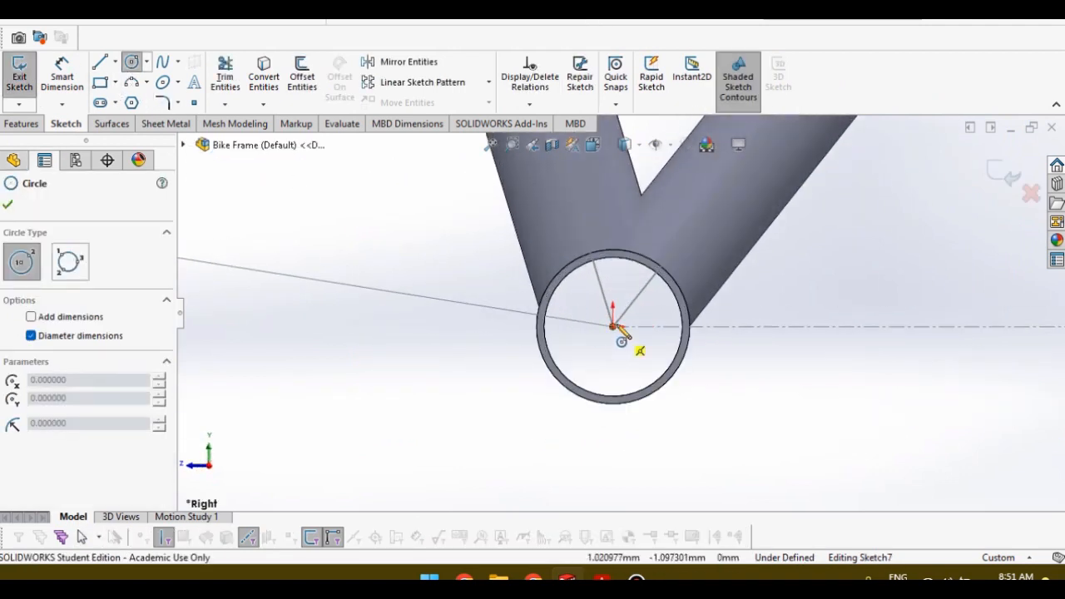
click(614, 326)
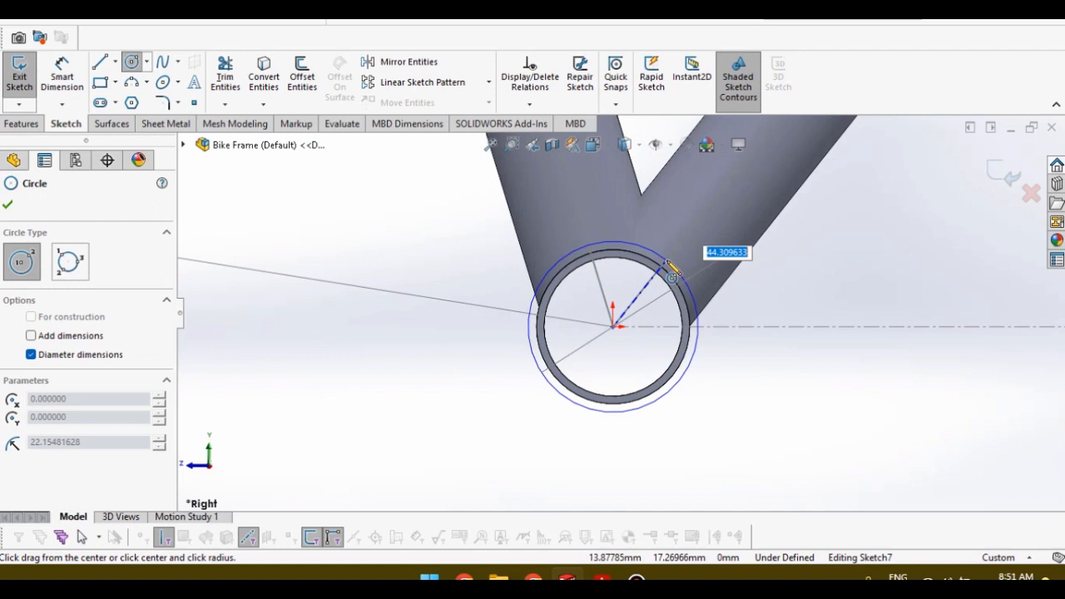
key(Escape)
scroll(666, 260, up, 5)
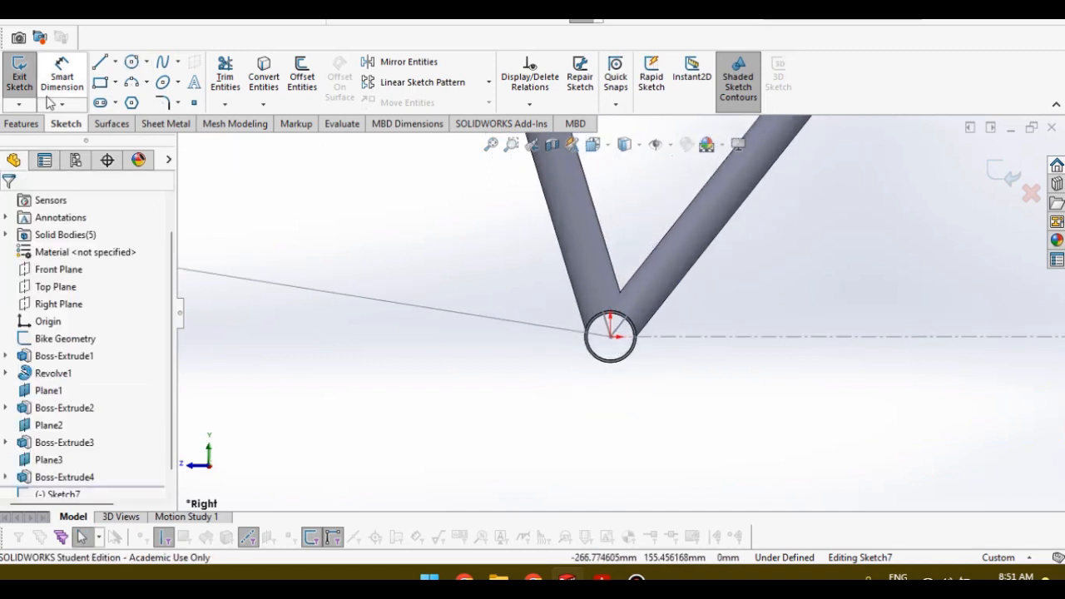
click(100, 81)
scroll(681, 254, up, 2)
scroll(594, 212, up, 3)
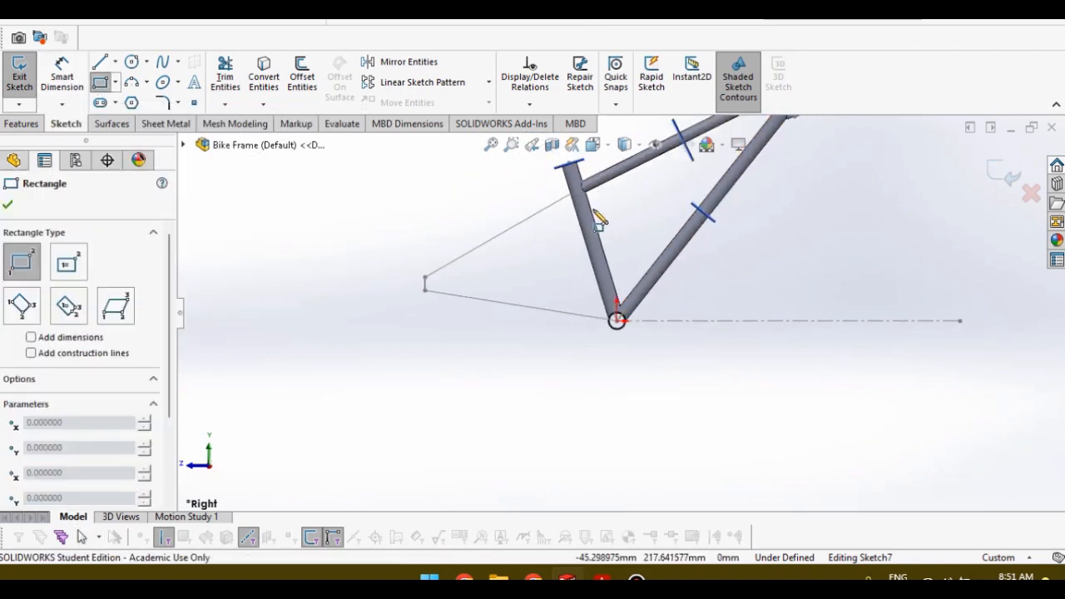
scroll(593, 212, down, 3)
scroll(652, 429, down, 3)
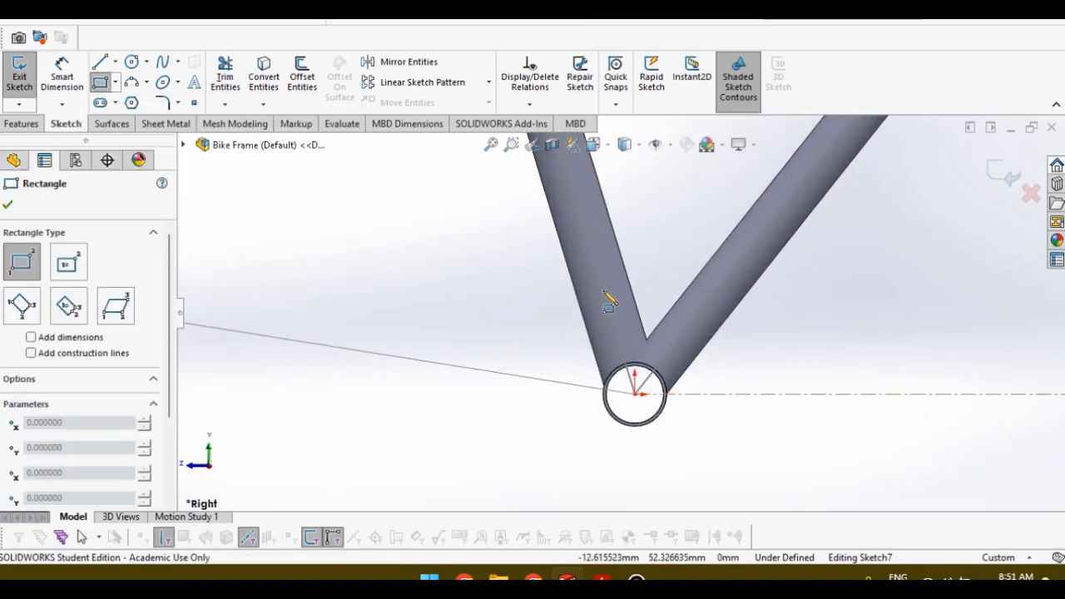
click(594, 265)
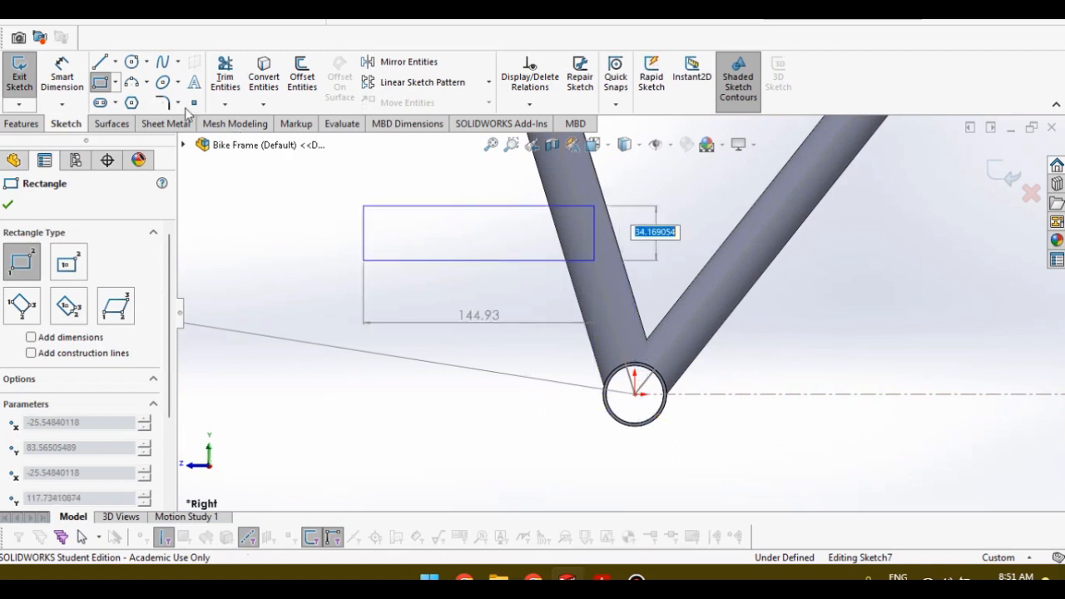
key(Escape)
Step: Sketch a three-point corner rectangle about 27 mm wide along the seat tube's centreline, and extend its lower end into the bottom bracket shell
click(116, 82)
click(141, 141)
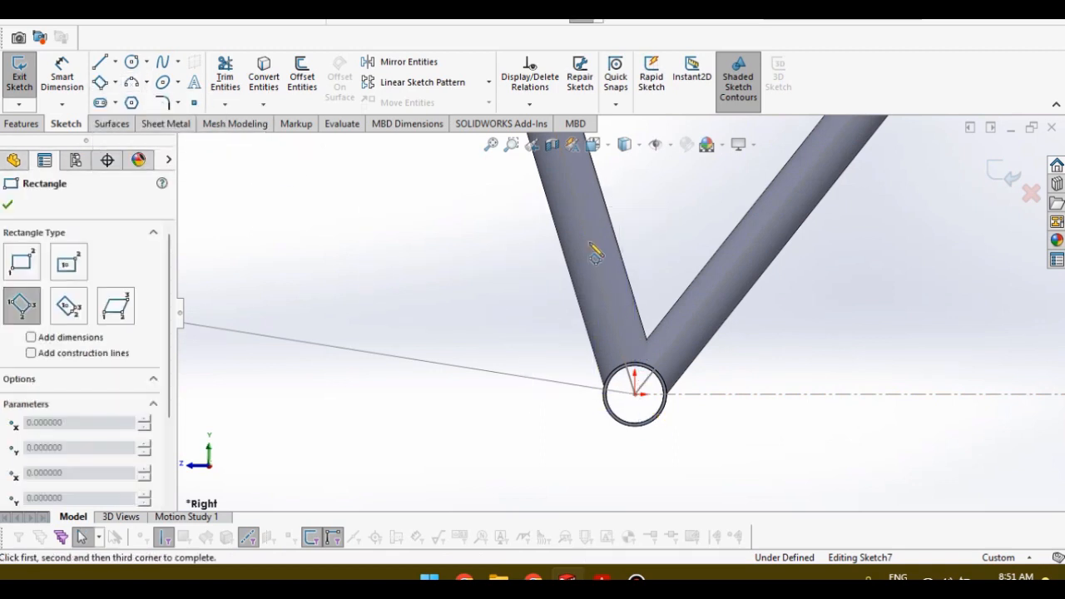
click(592, 274)
click(624, 338)
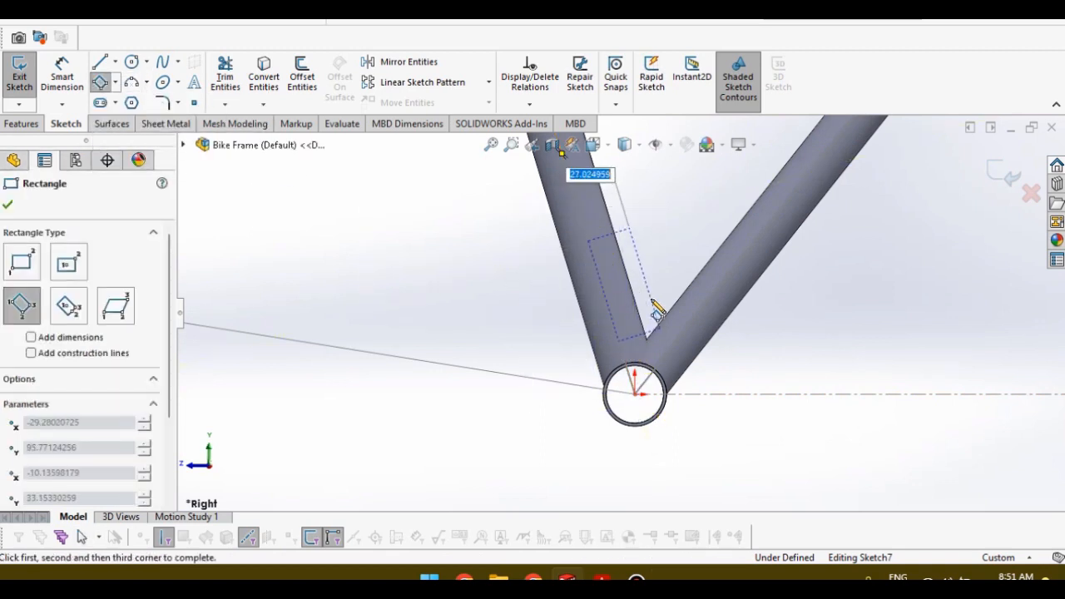
click(652, 301)
key(Escape)
mouse_move(618, 341)
mouse_down()
mouse_move(664, 424)
mouse_move(650, 377)
mouse_move(645, 393)
mouse_move(638, 377)
mouse_up()
scroll(638, 372, down, 5)
key(Escape)
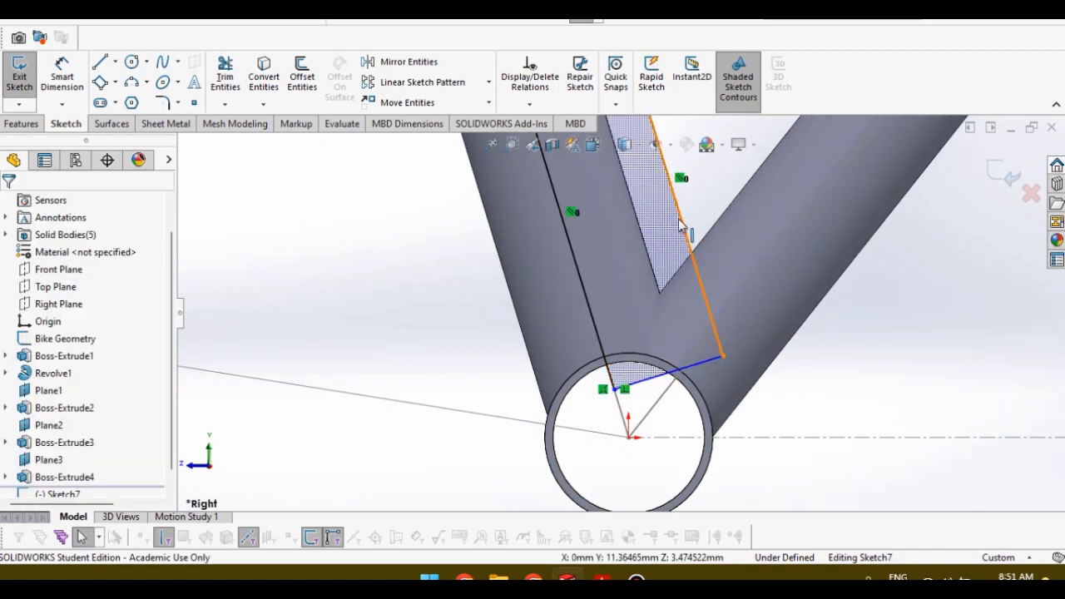
click(680, 223)
ctrl+click(644, 242)
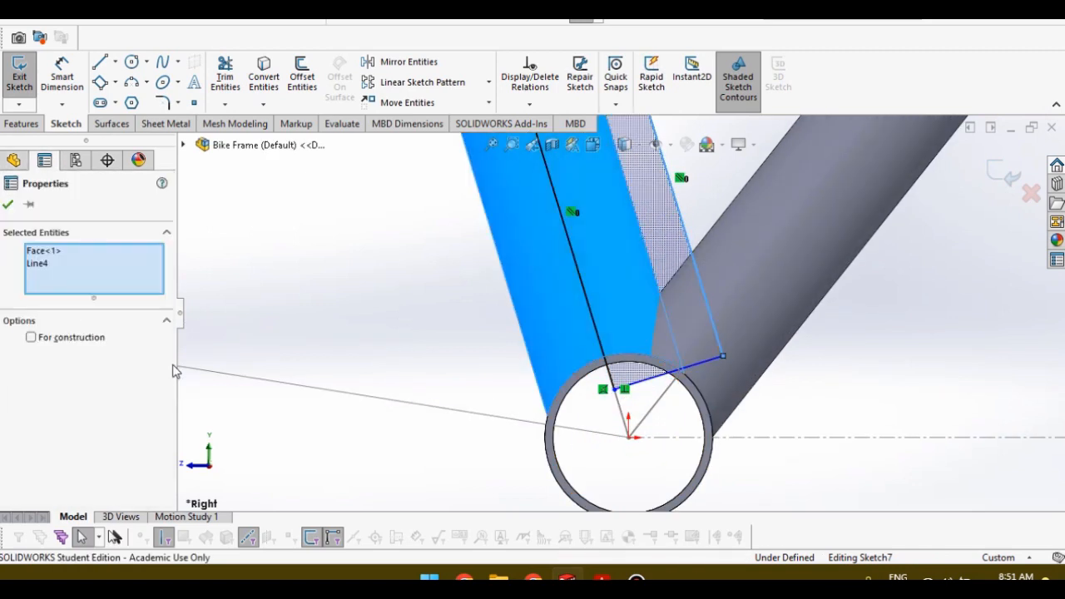
click(240, 429)
scroll(646, 225, up, 4)
scroll(626, 218, down, 2)
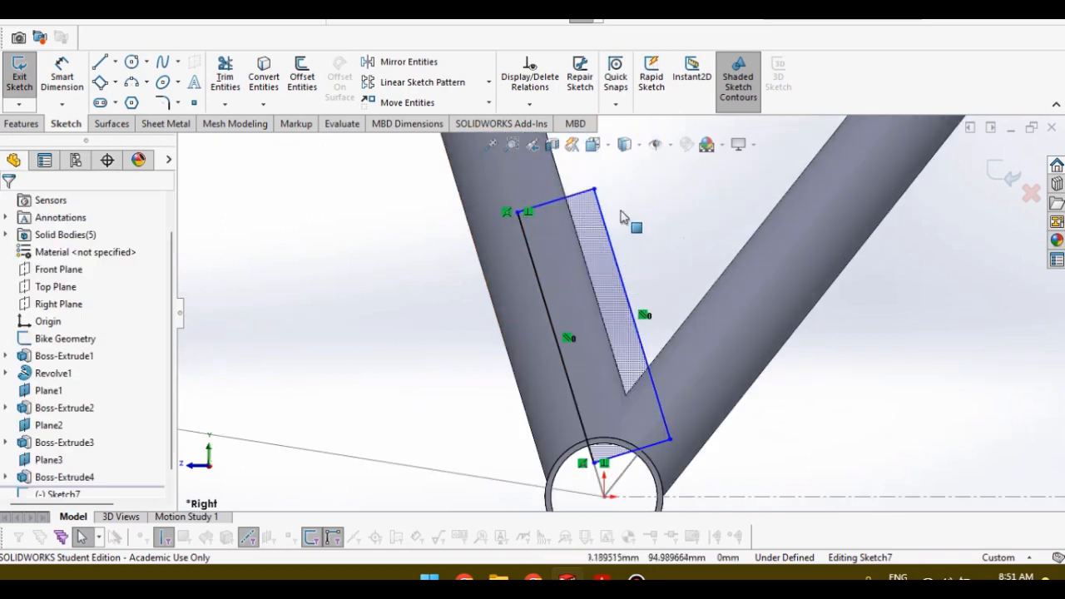
Step: Make the rectangle's outer long side collinear with the seat tube's silhouette edge facing the down tube
click(607, 224)
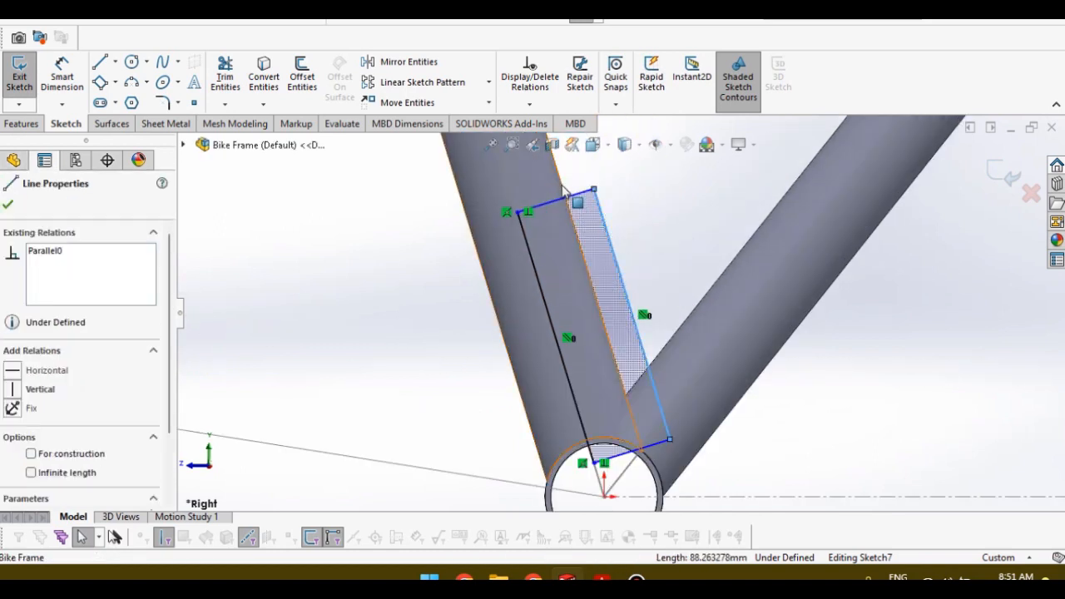
ctrl+click(563, 191)
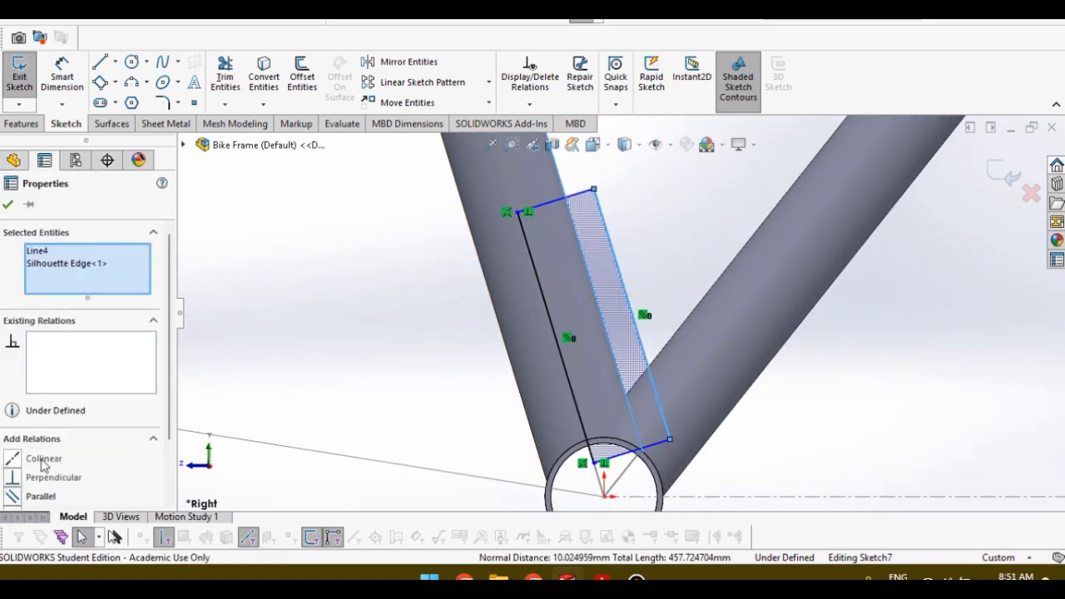
scroll(47, 489, down, 2)
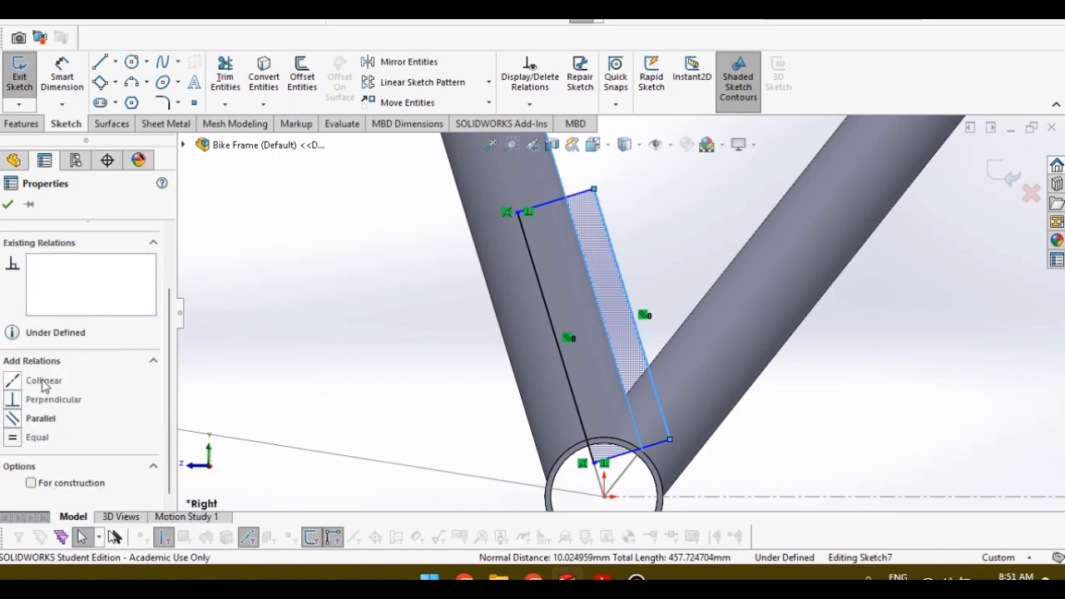
click(44, 381)
click(425, 266)
Step: Make the rectangle's lower outer corner coincident with the bottom bracket shell's outer circular edge
scroll(657, 446, down, 3)
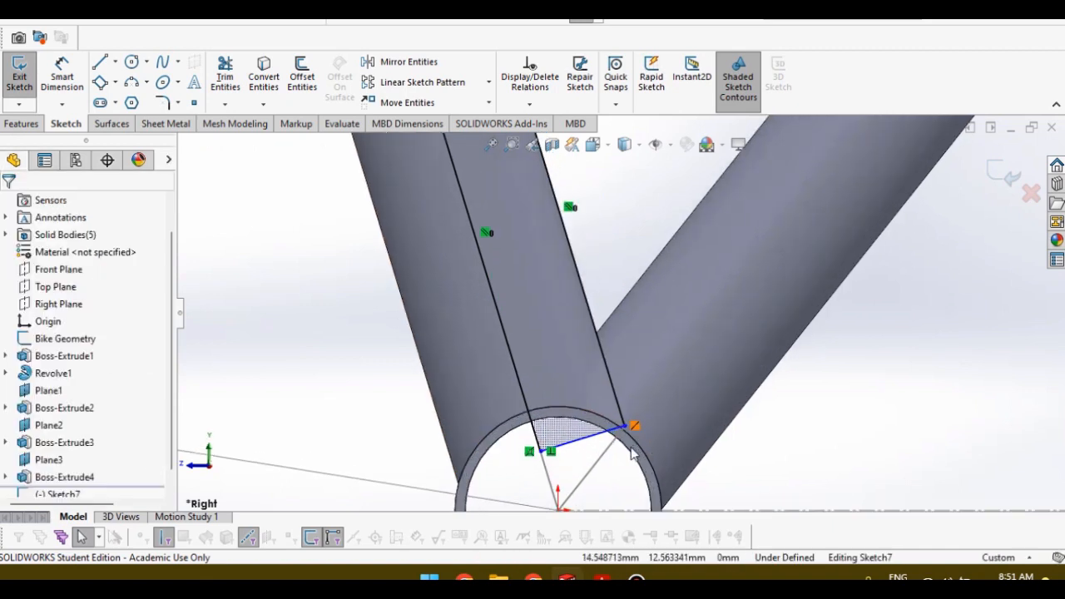
click(625, 431)
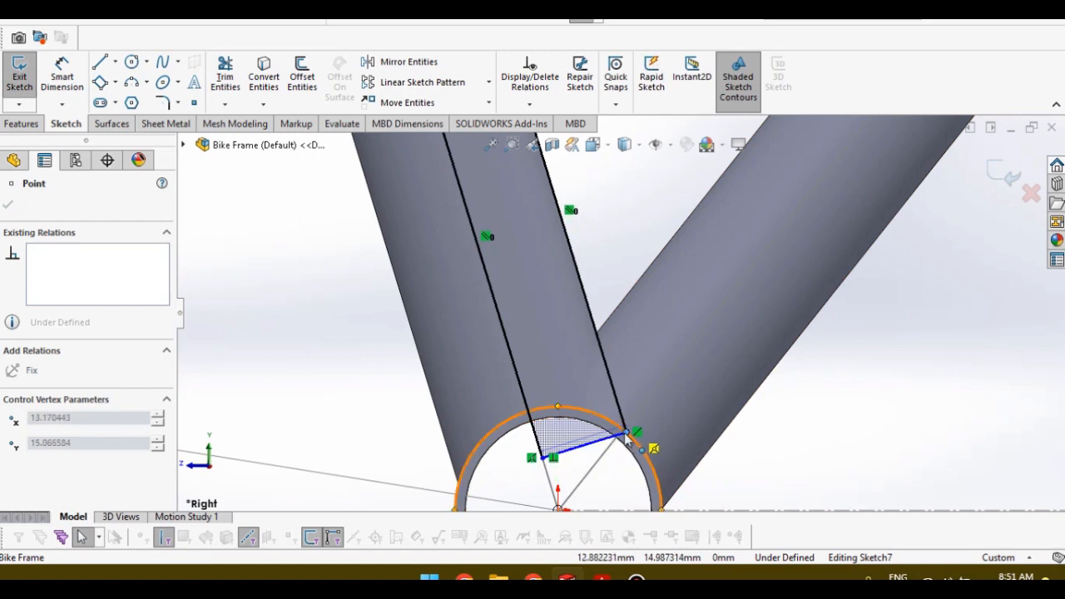
drag(627, 436, 626, 432)
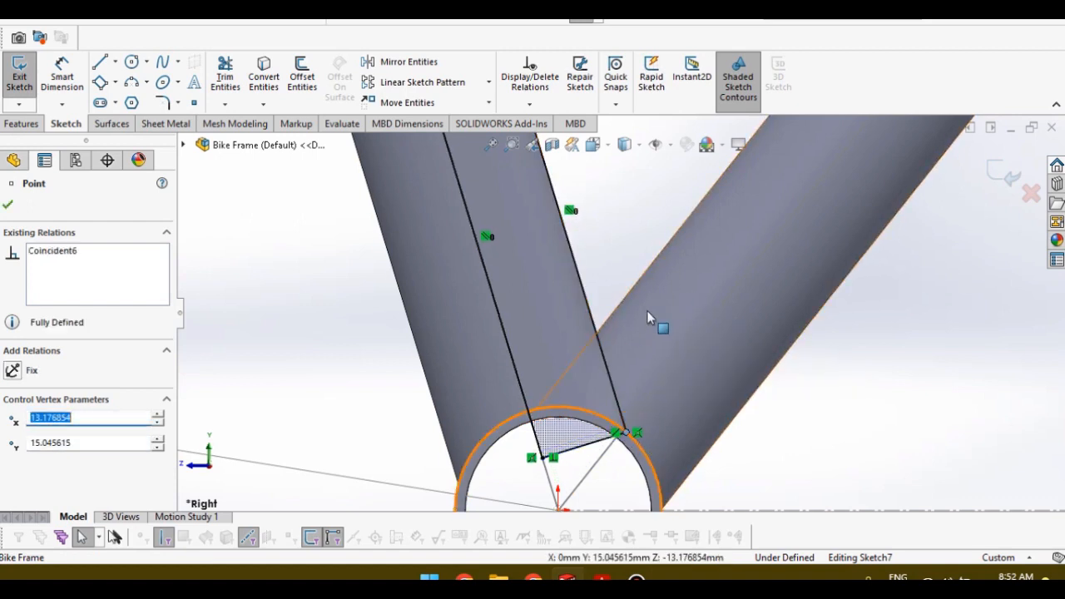
scroll(491, 316, up, 5)
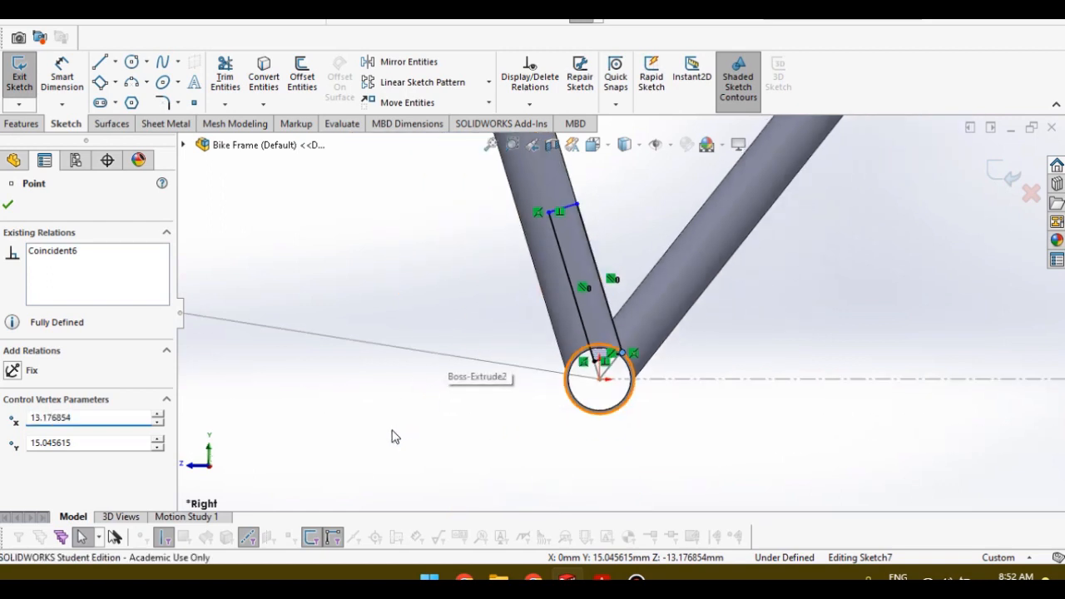
click(395, 437)
Step: Start a 360-degree Revolved Cut of the rectangle about its long side on the seat tube's centreline
click(23, 124)
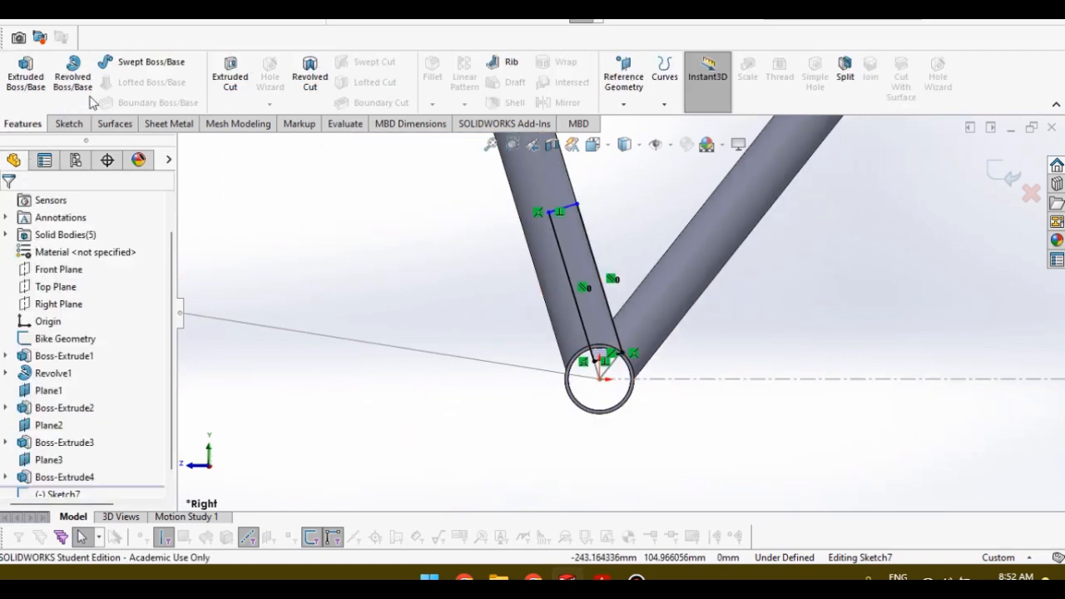
click(310, 88)
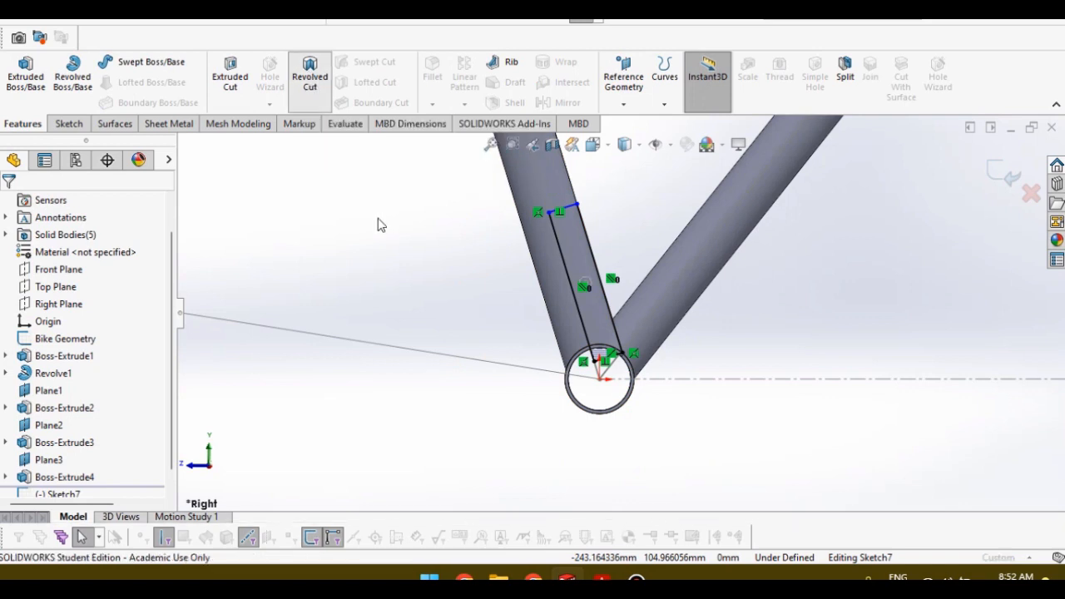
click(557, 243)
mouse_move(558, 243)
middle_down()
mouse_move(516, 349)
mouse_move(606, 334)
middle_up()
scroll(582, 308, down, 3)
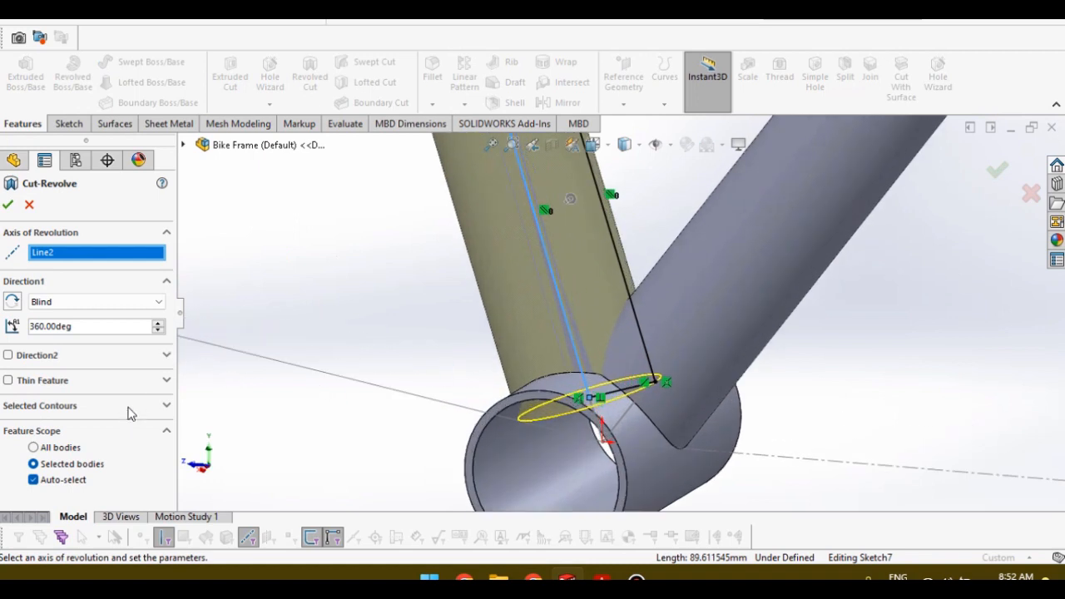
Step: Turn off Auto-select, limit the cut's feature scope to the down tube body only, and complete the Revolved Cut
click(76, 480)
drag(169, 418, 160, 467)
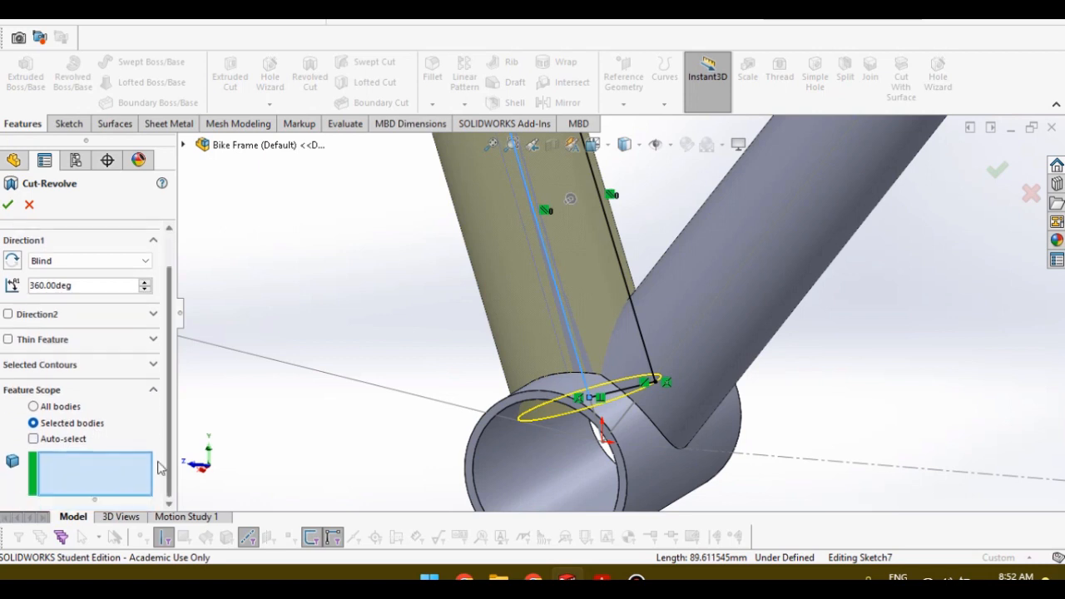
click(752, 247)
scroll(754, 253, up, 2)
scroll(754, 254, up, 2)
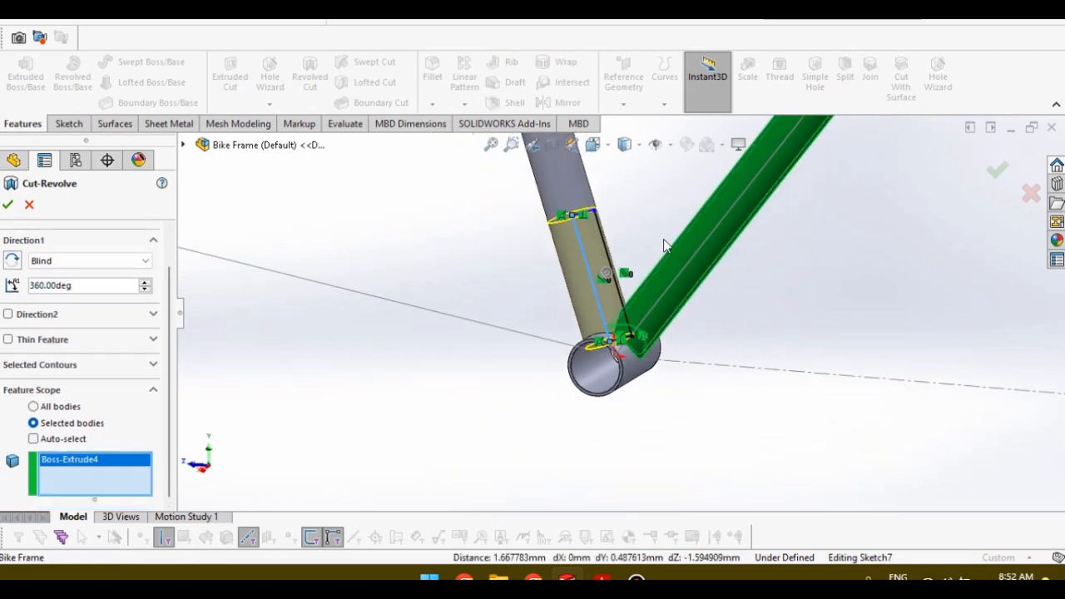
click(545, 181)
scroll(591, 215, down, 2)
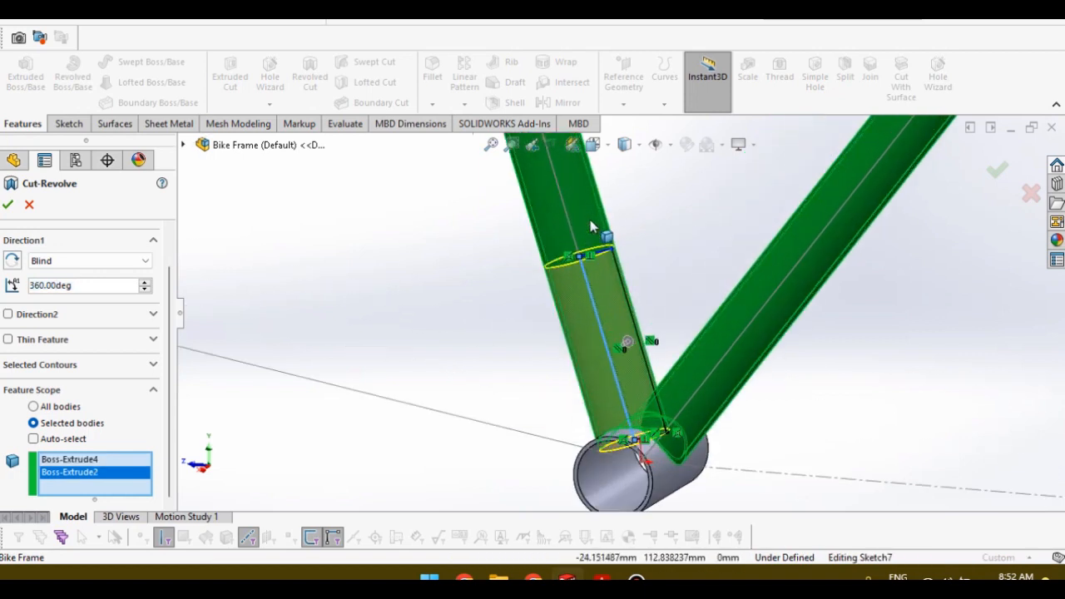
click(590, 218)
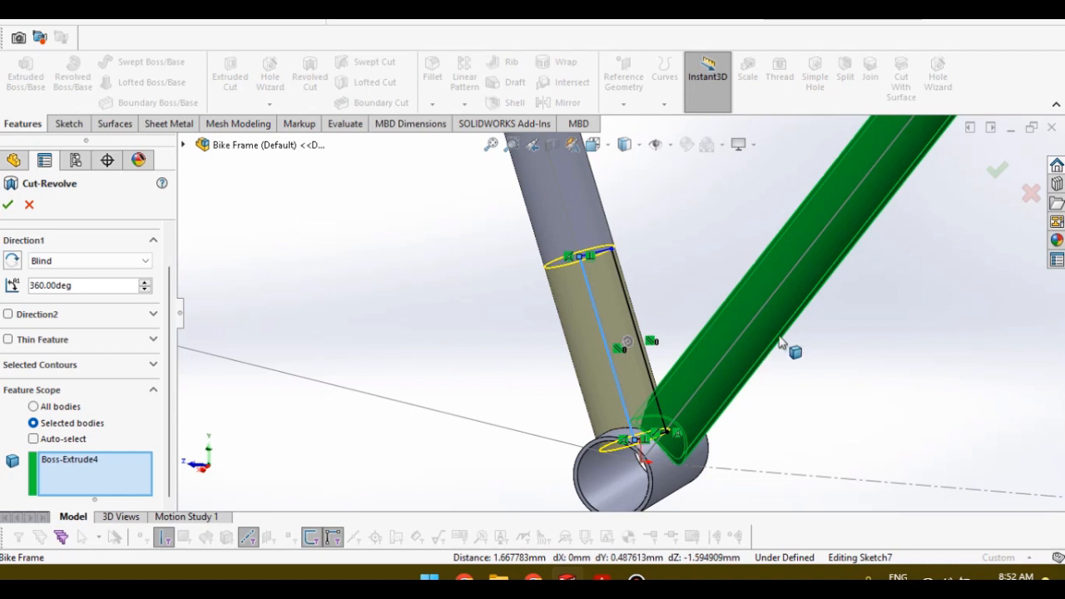
click(7, 206)
Step: Examine the trimmed joint between the seat tube and down tube, and the whole frame with its rear sketch lines
middle_drag(427, 273, 491, 293)
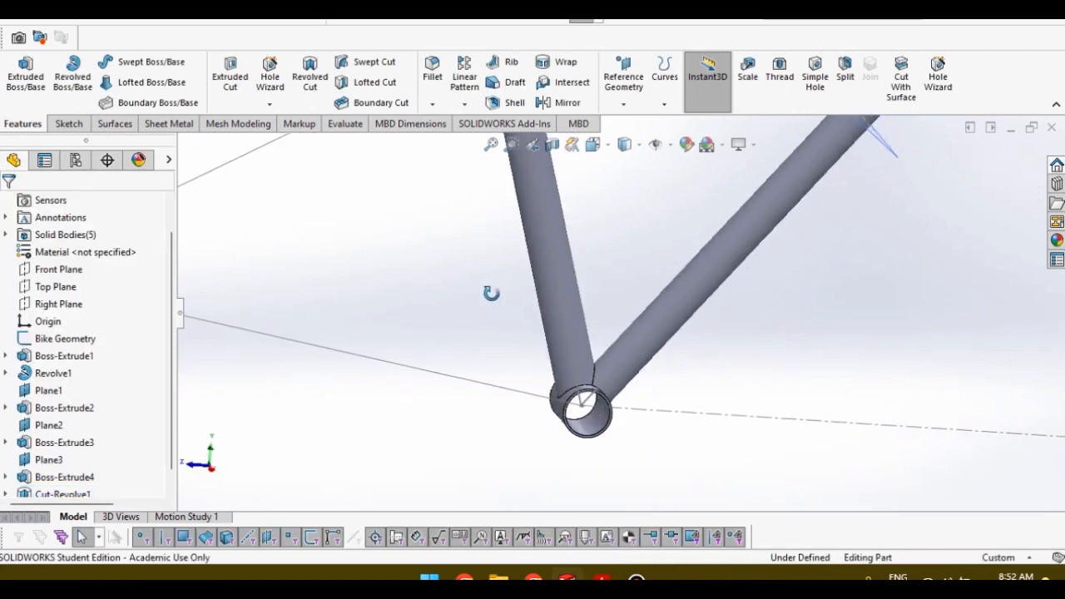
scroll(614, 353, down, 6)
mouse_move(614, 353)
middle_down()
mouse_move(611, 316)
mouse_move(610, 345)
middle_up()
scroll(610, 345, up, 4)
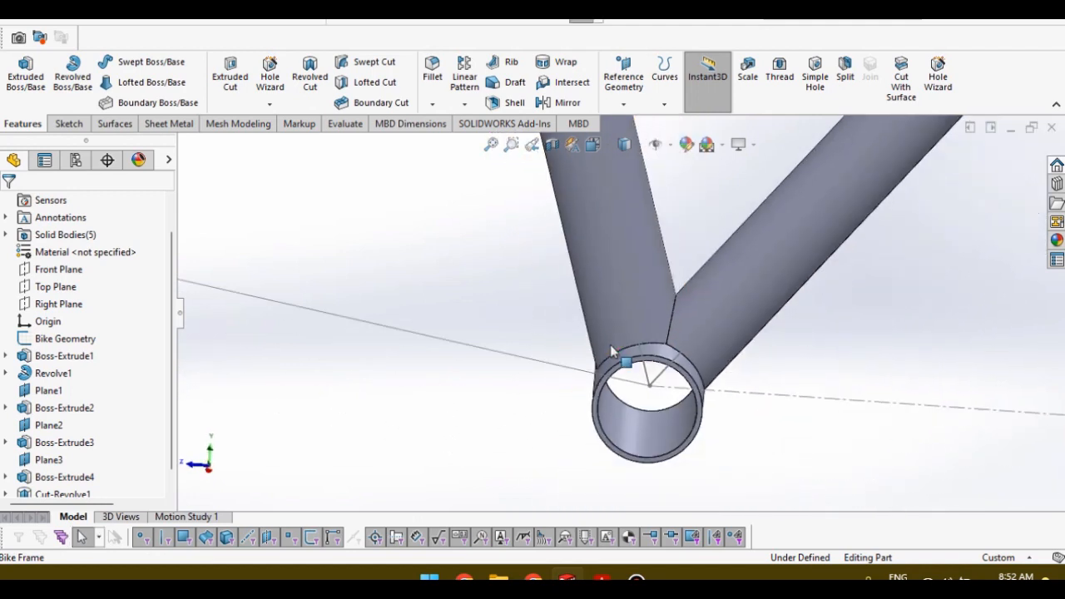
scroll(667, 301, up, 8)
scroll(668, 249, down, 2)
middle_drag(670, 250, 643, 284)
scroll(689, 257, up, 4)
scroll(692, 218, down, 4)
scroll(644, 284, up, 3)
scroll(589, 408, down, 1)
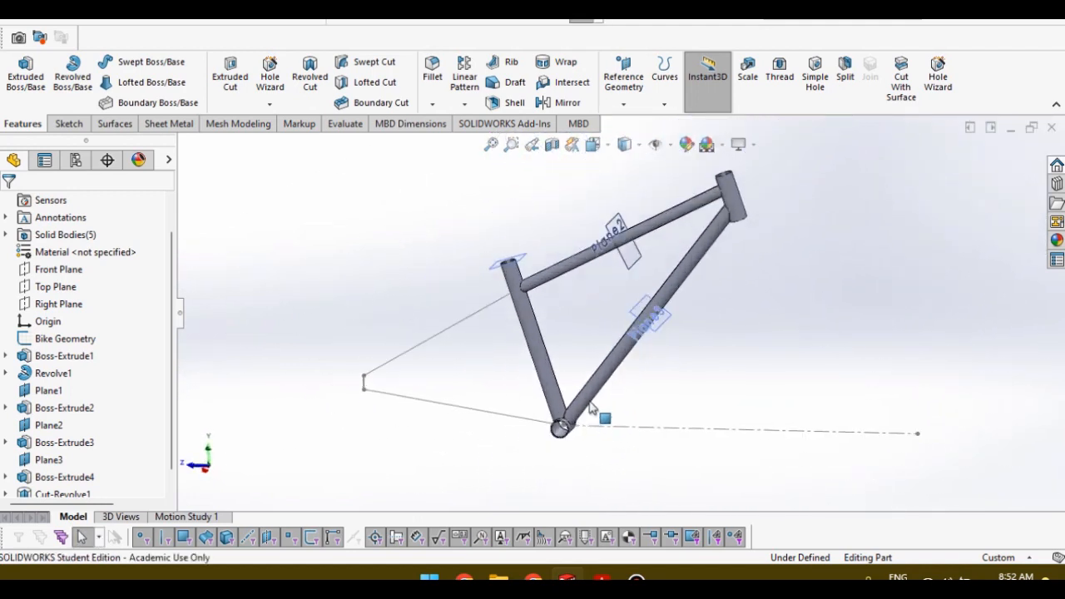
middle_drag(589, 407, 605, 392)
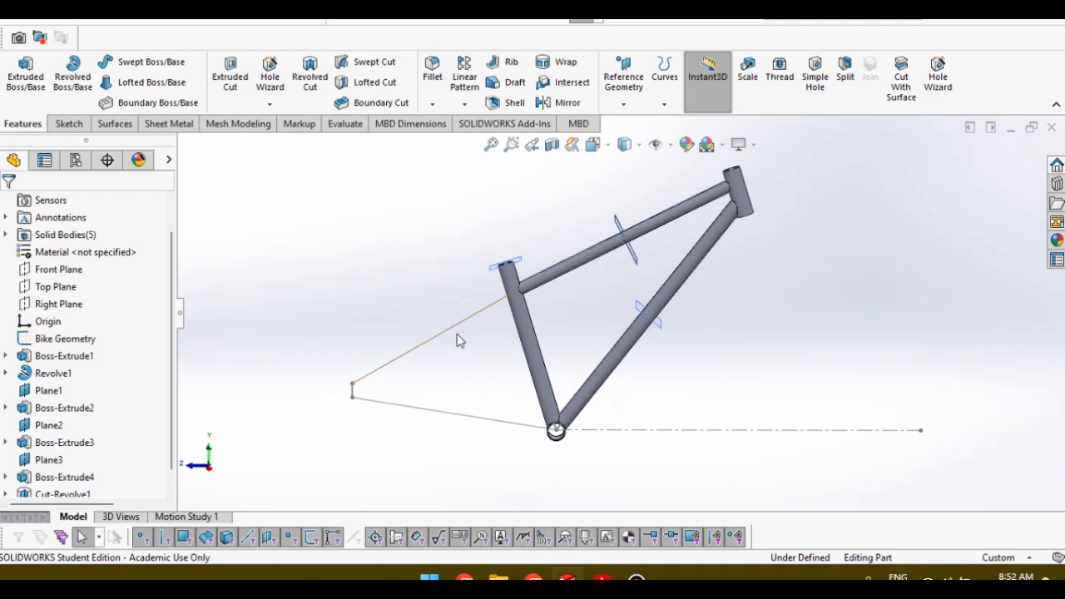
mouse_move(460, 340)
middle_down()
mouse_move(492, 349)
mouse_move(476, 436)
mouse_move(466, 434)
middle_up()
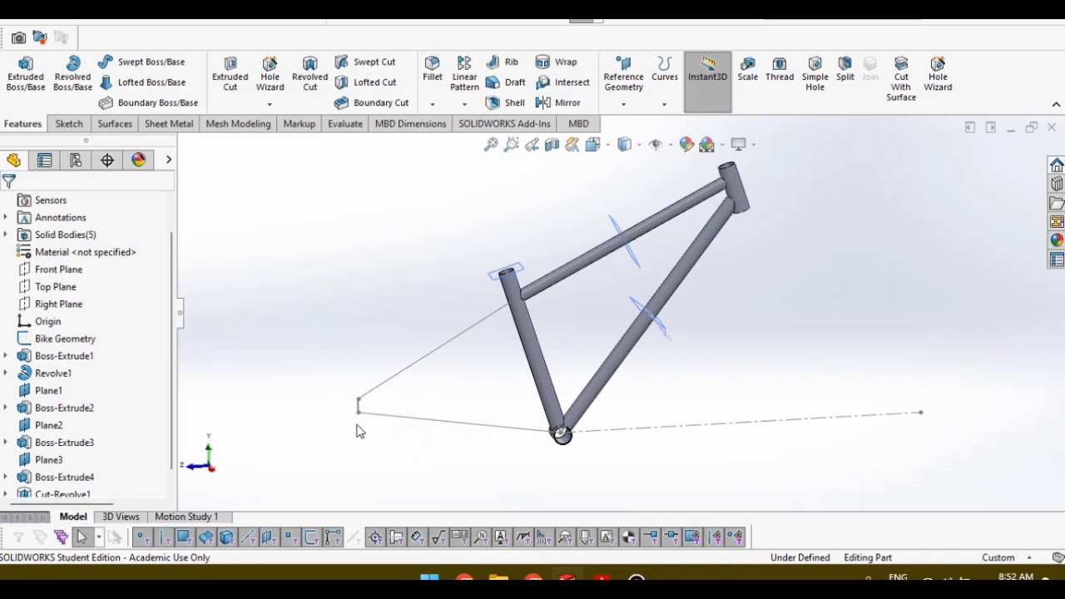